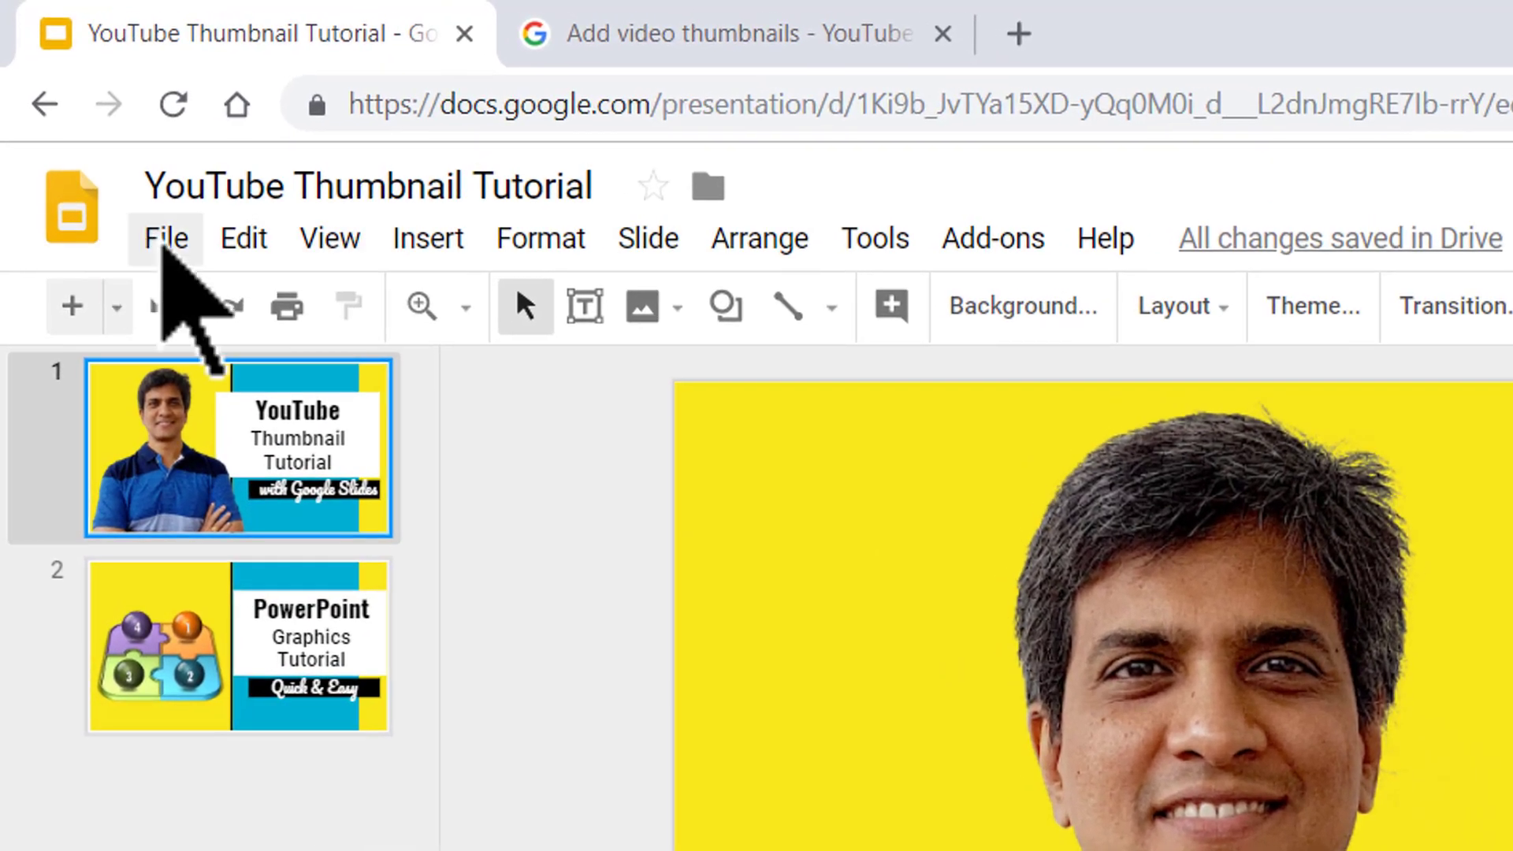
Create a new blank Google Slides presentation from the File menu.
left_click(80, 119)
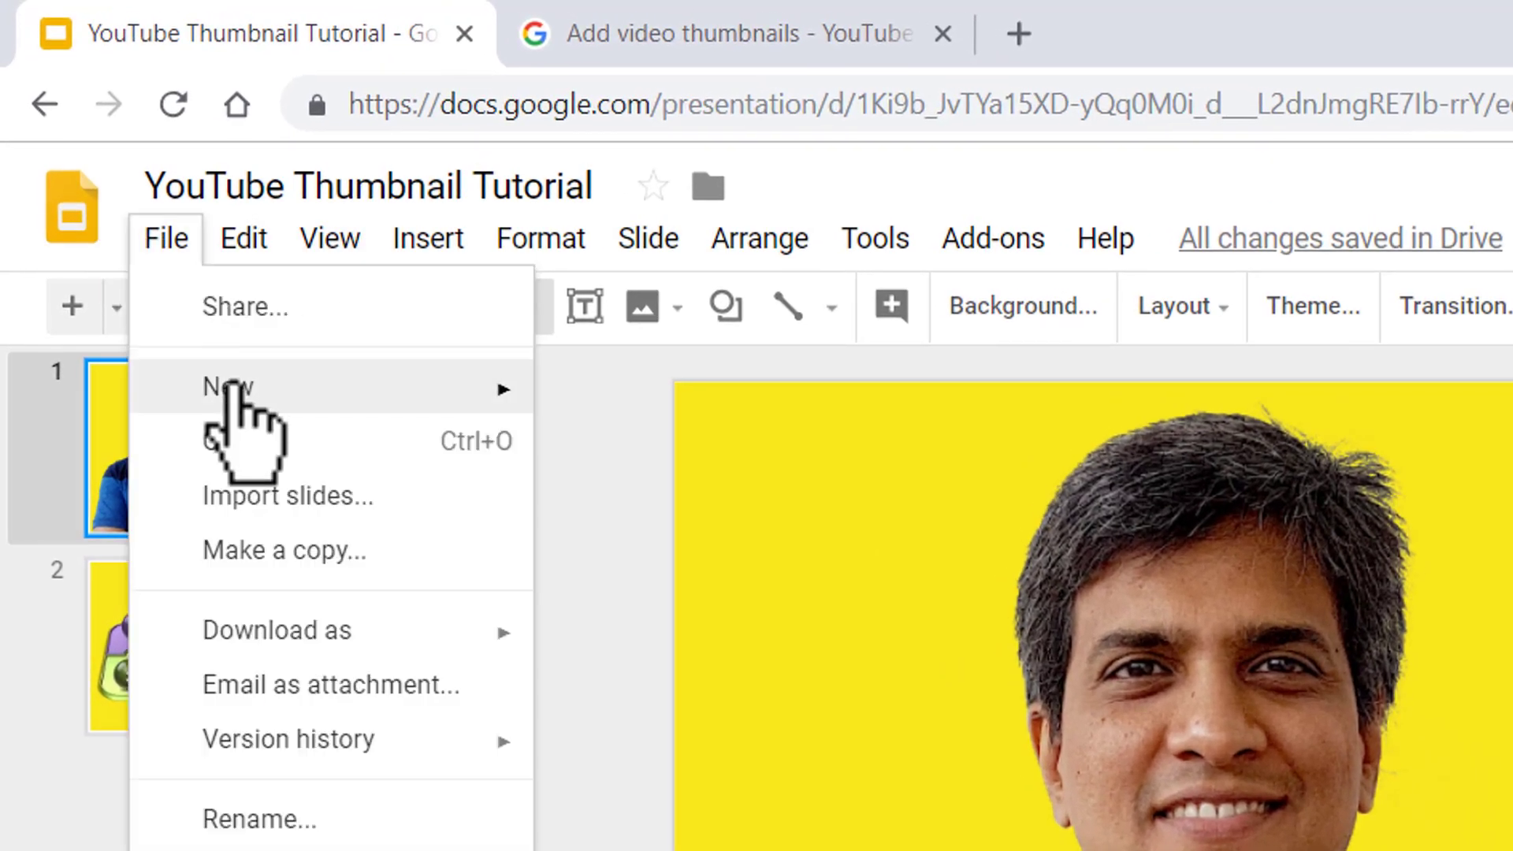
mouse_move(229, 386)
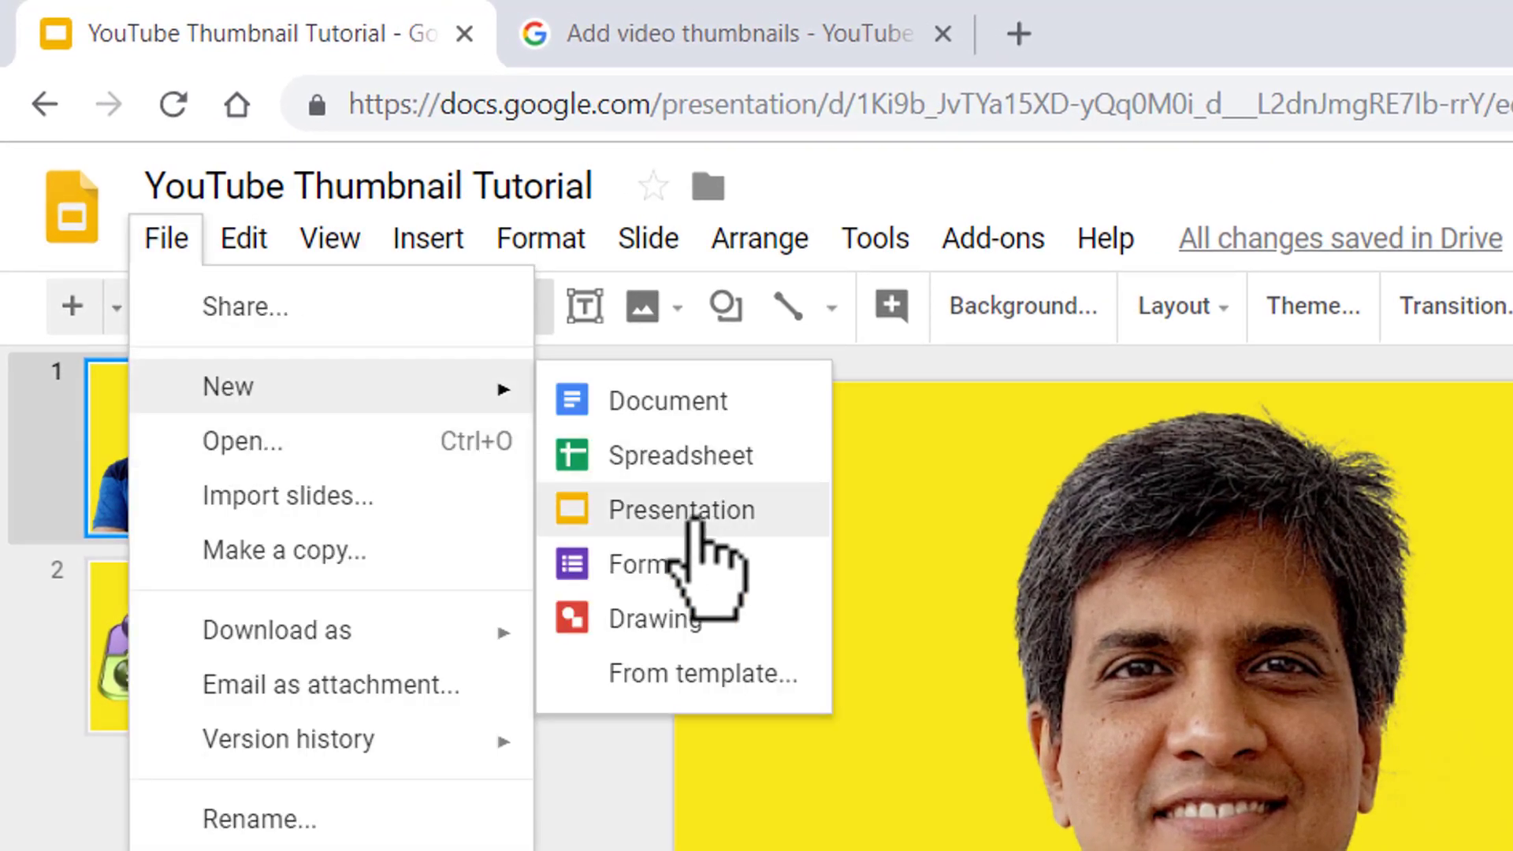
left_click(694, 512)
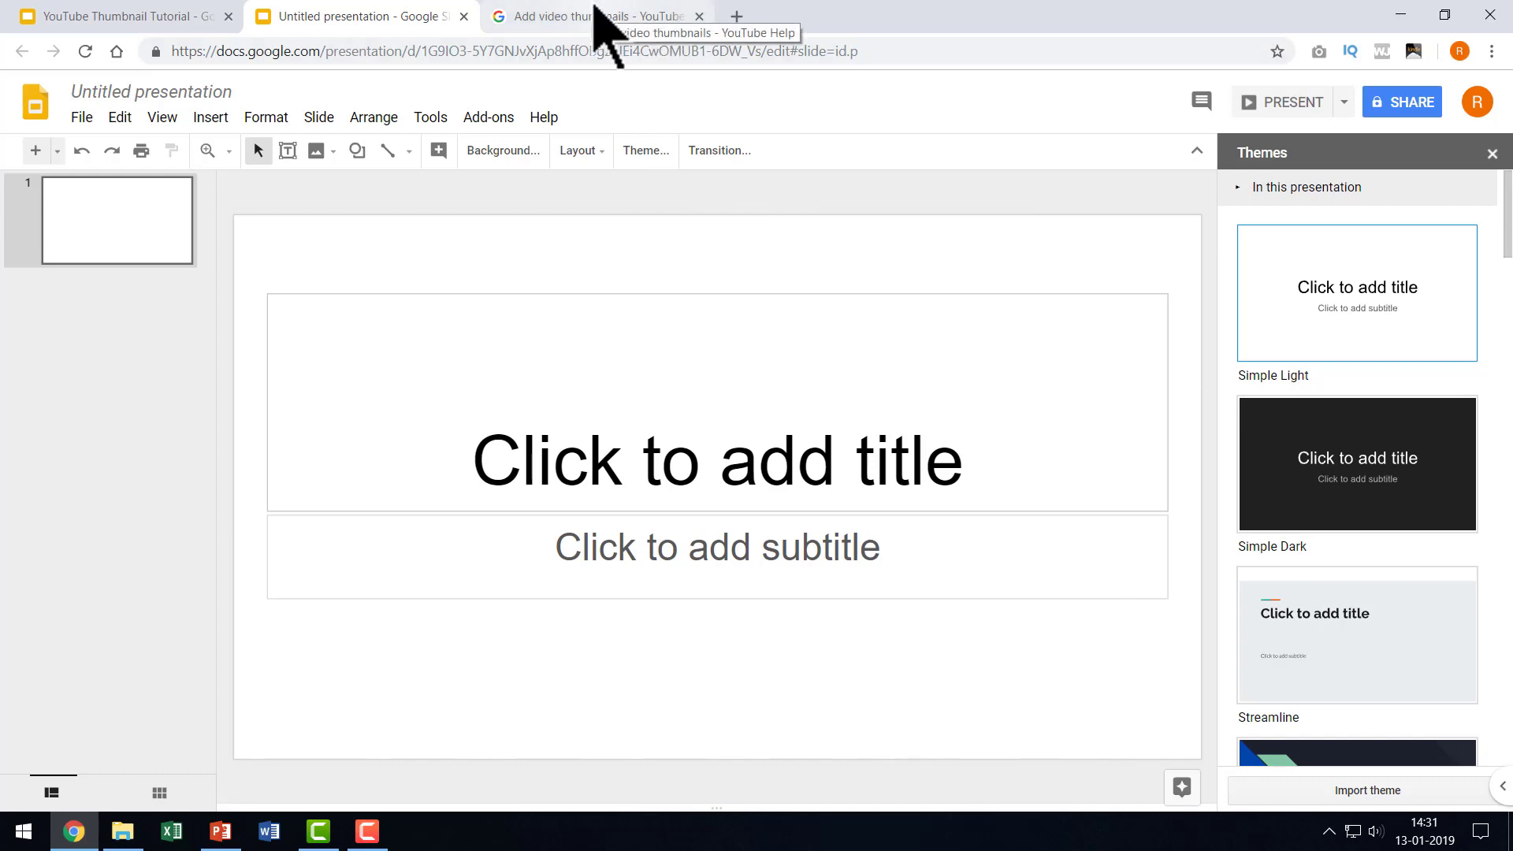
Switch to the YouTube Help tab to check the recommended thumbnail size and aspect ratio.
left_click(596, 10)
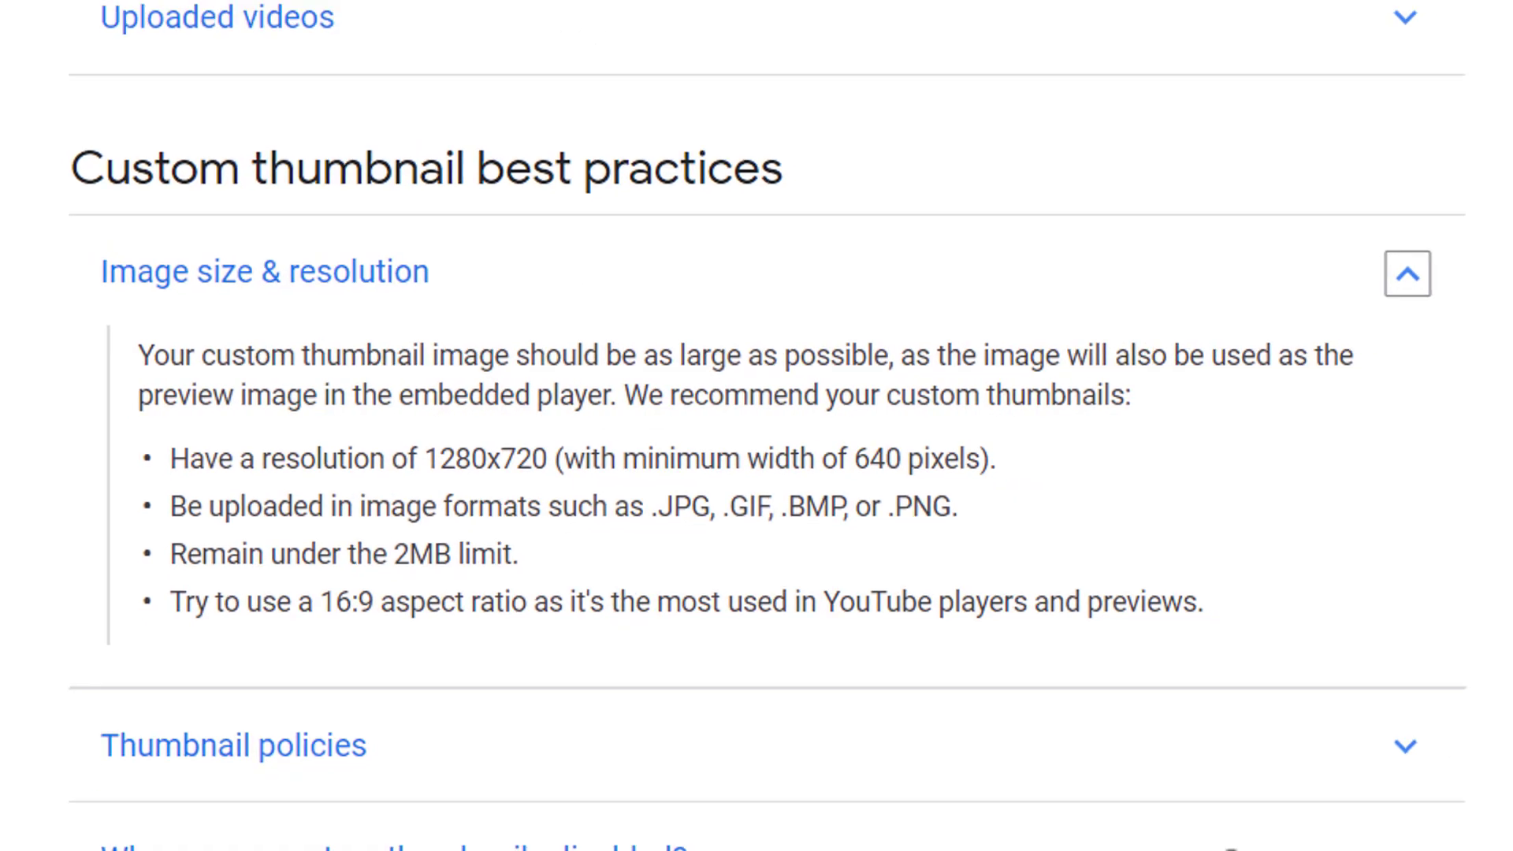
Back in the presentation, set a custom 1280 × 720 pixel page size in Page setup.
left_click(334, 17)
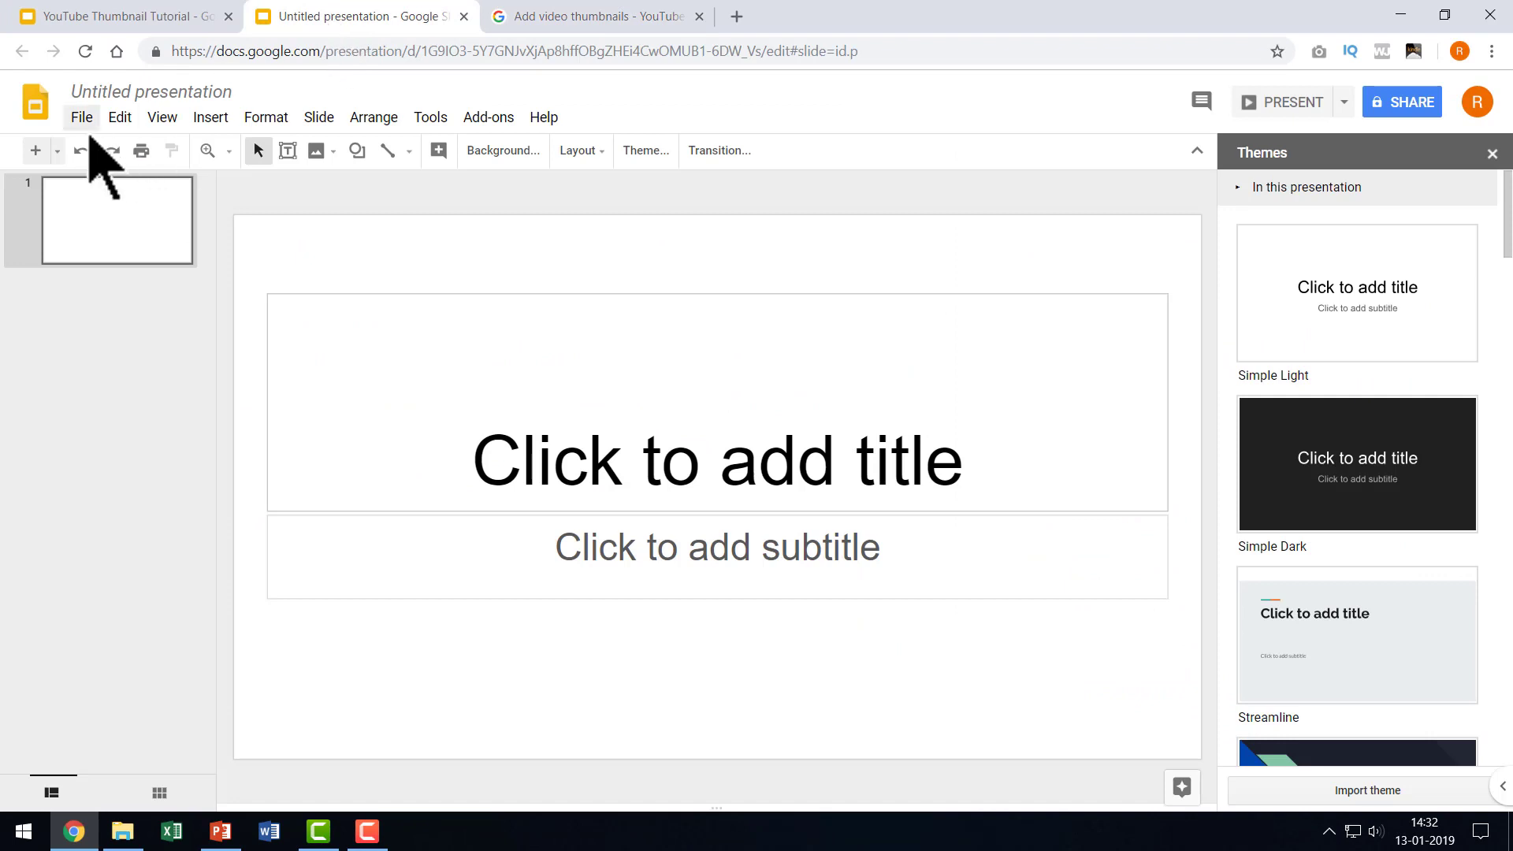
left_click(82, 117)
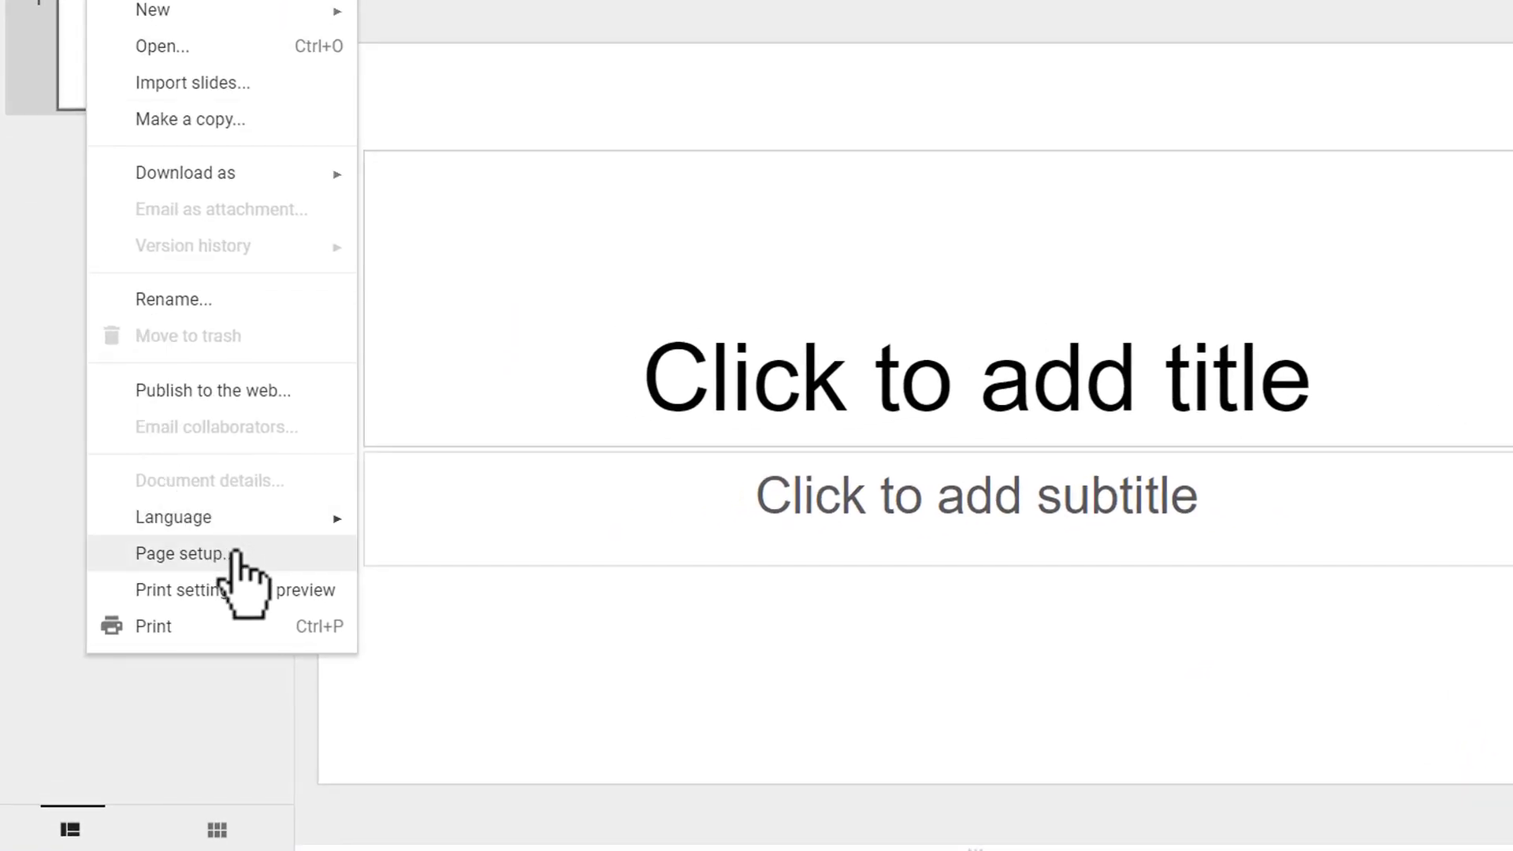
left_click(252, 555)
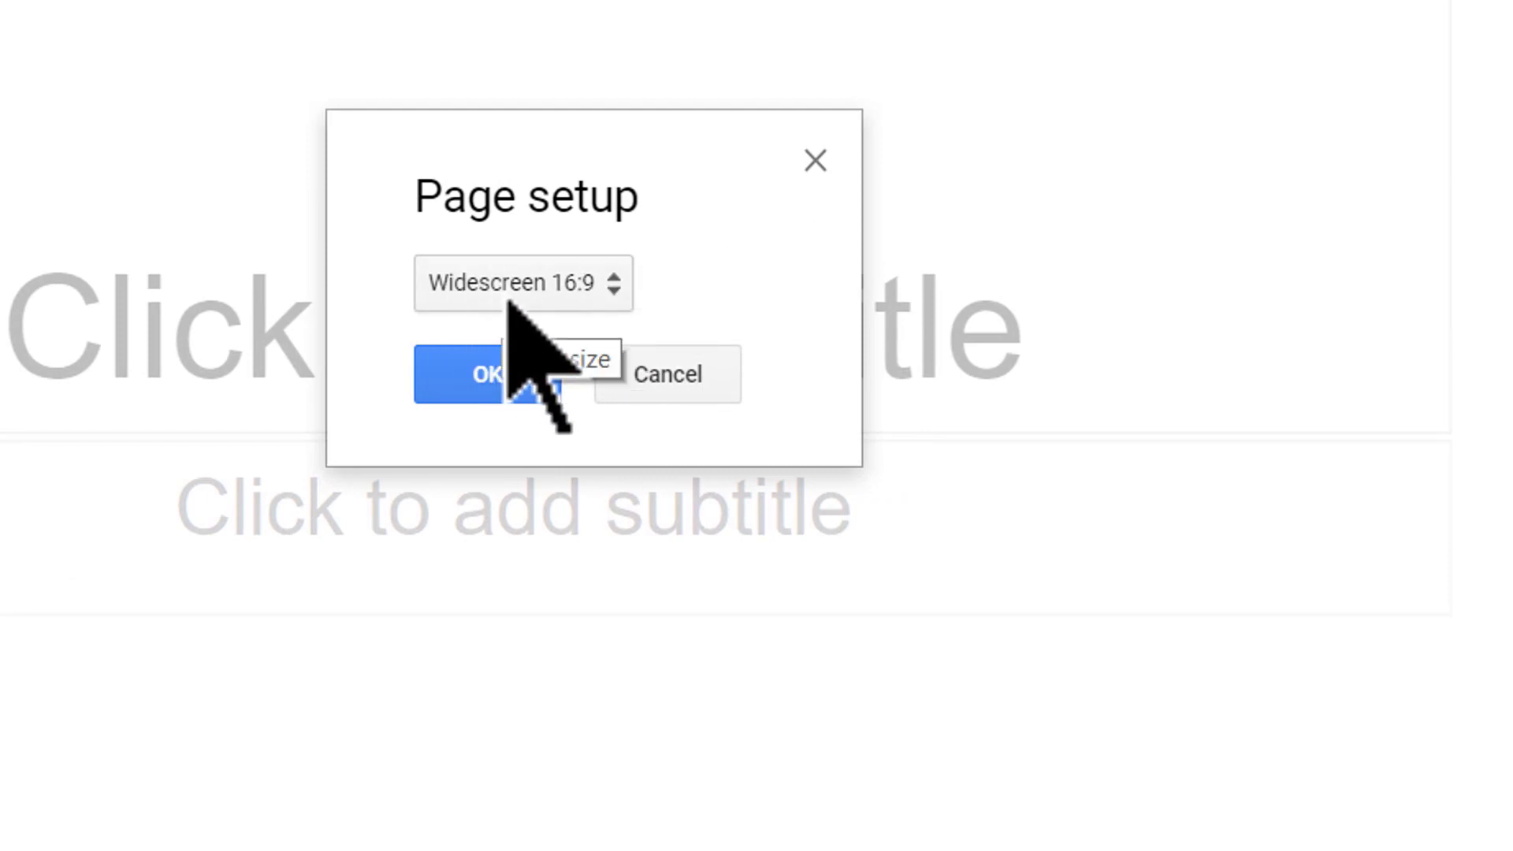
left_click(516, 289)
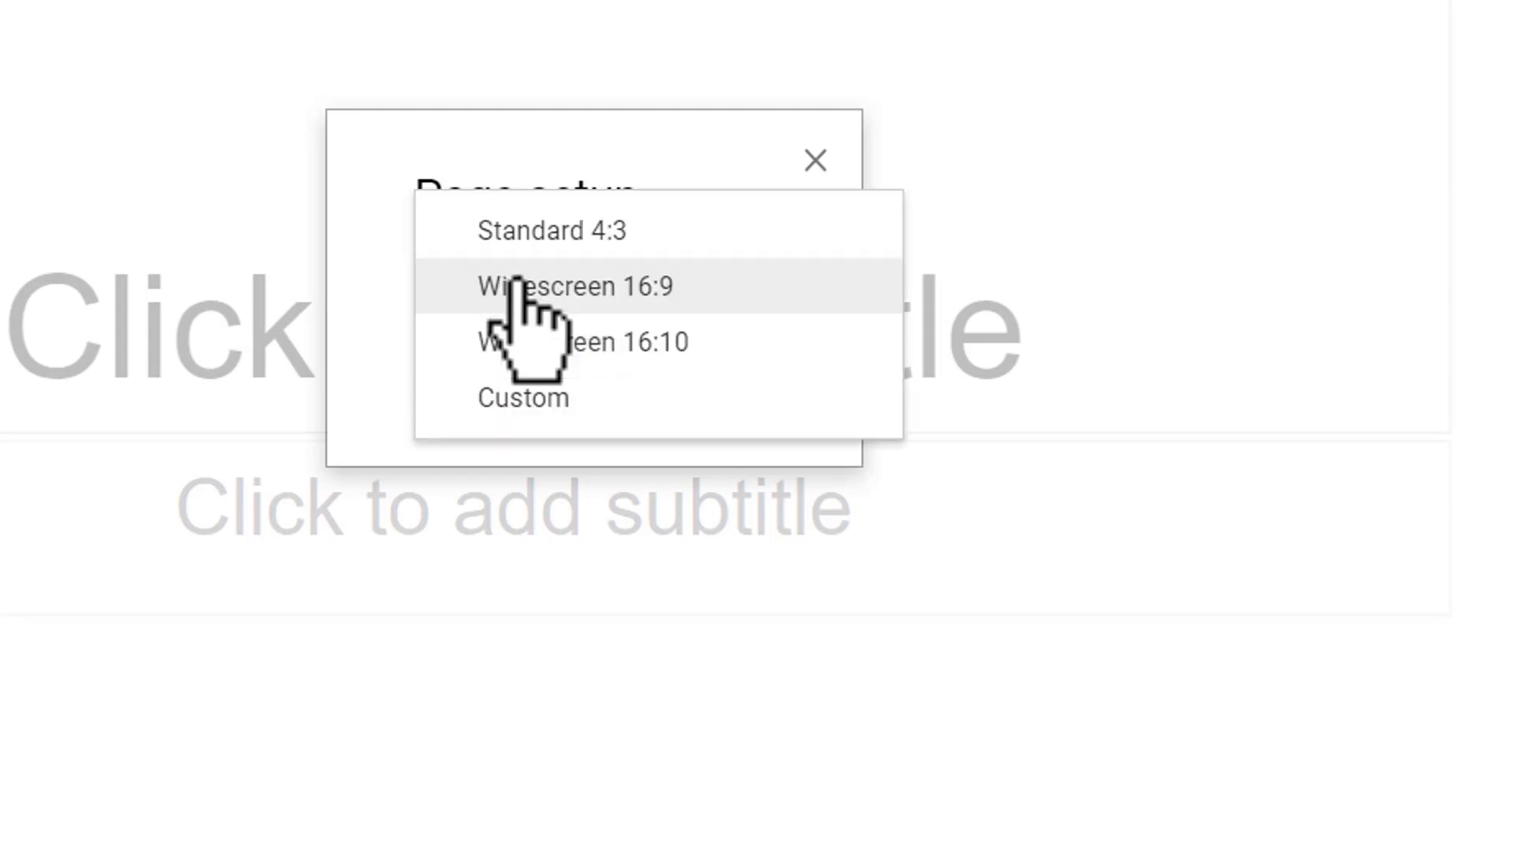
left_click(527, 402)
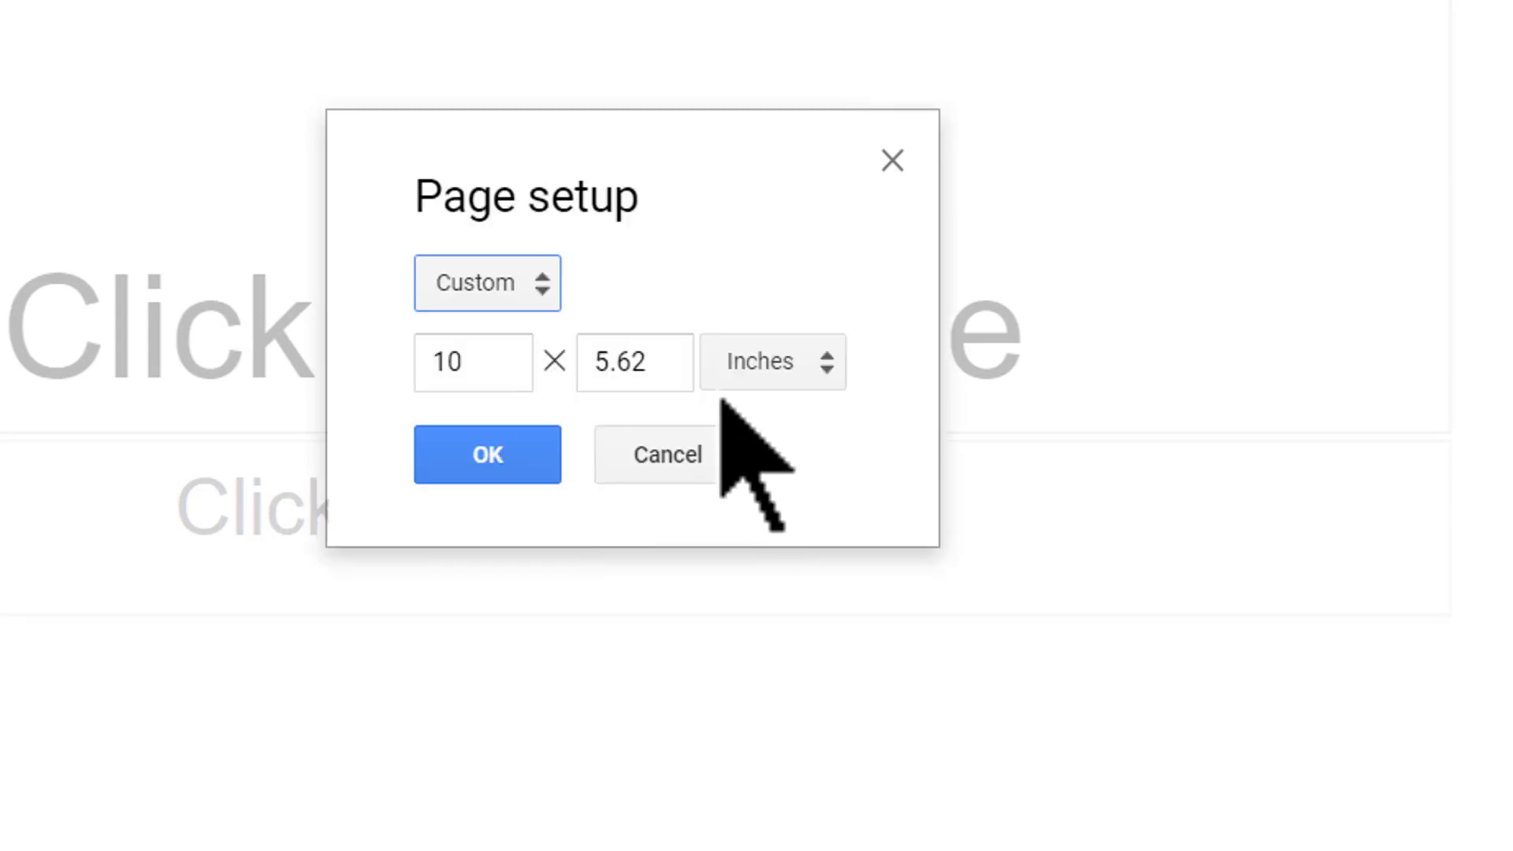
left_click(772, 369)
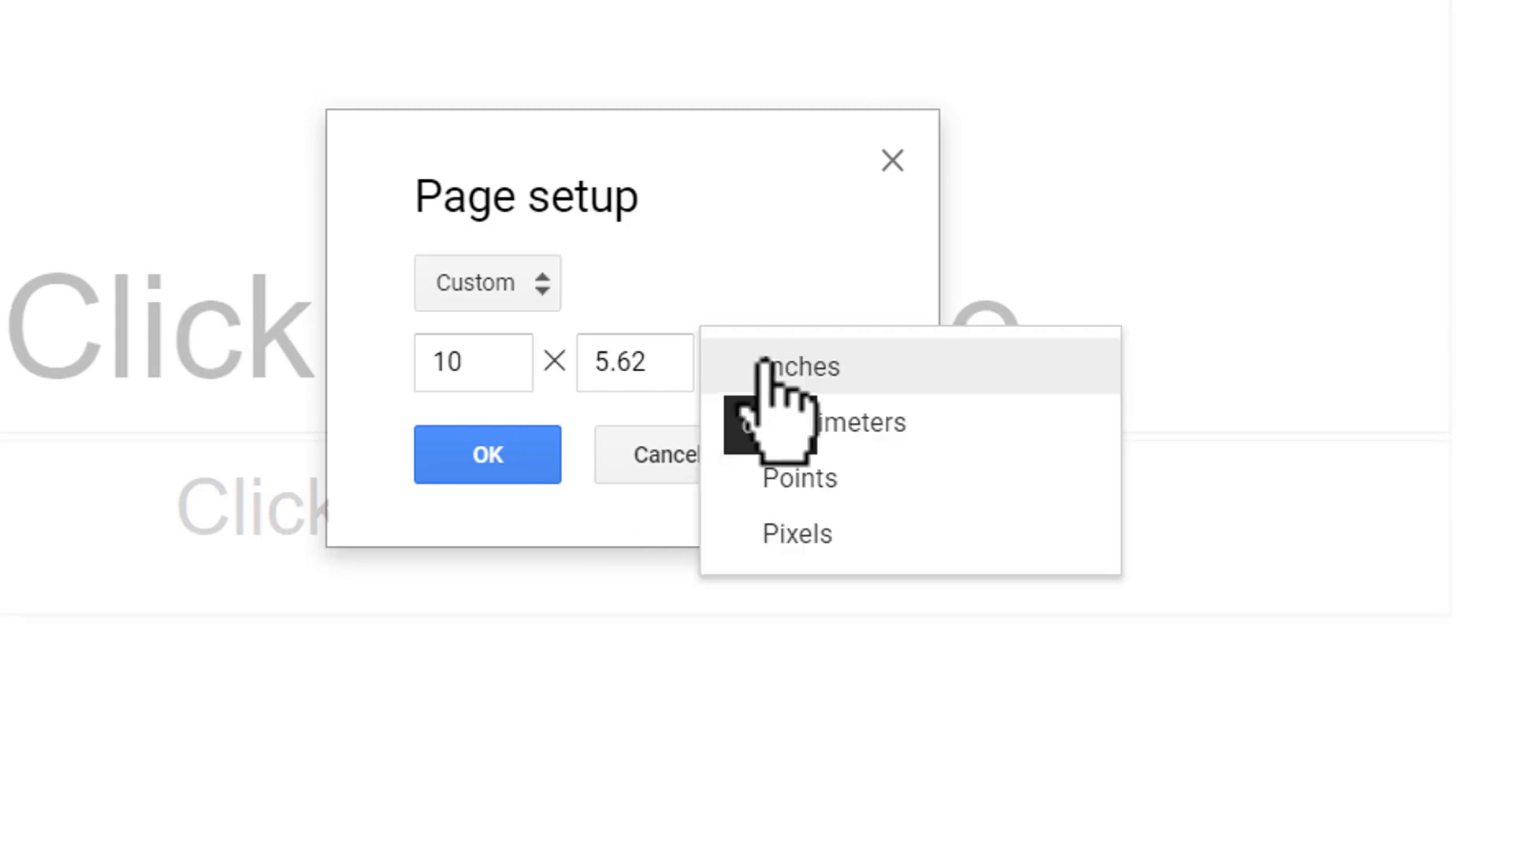
left_click(827, 533)
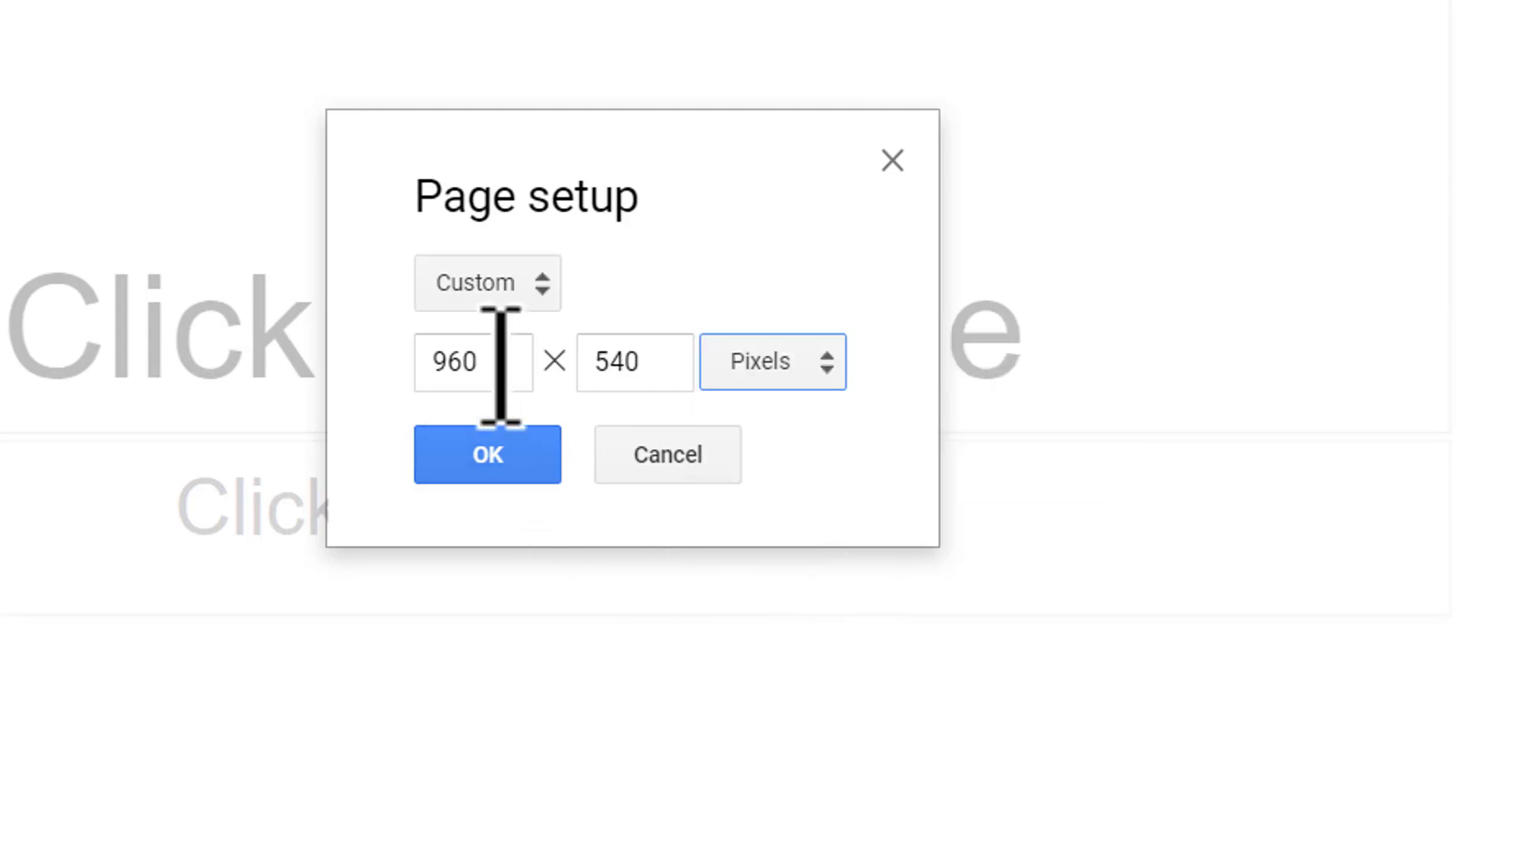
left_click_drag(500, 362, 371, 370)
type("1280")
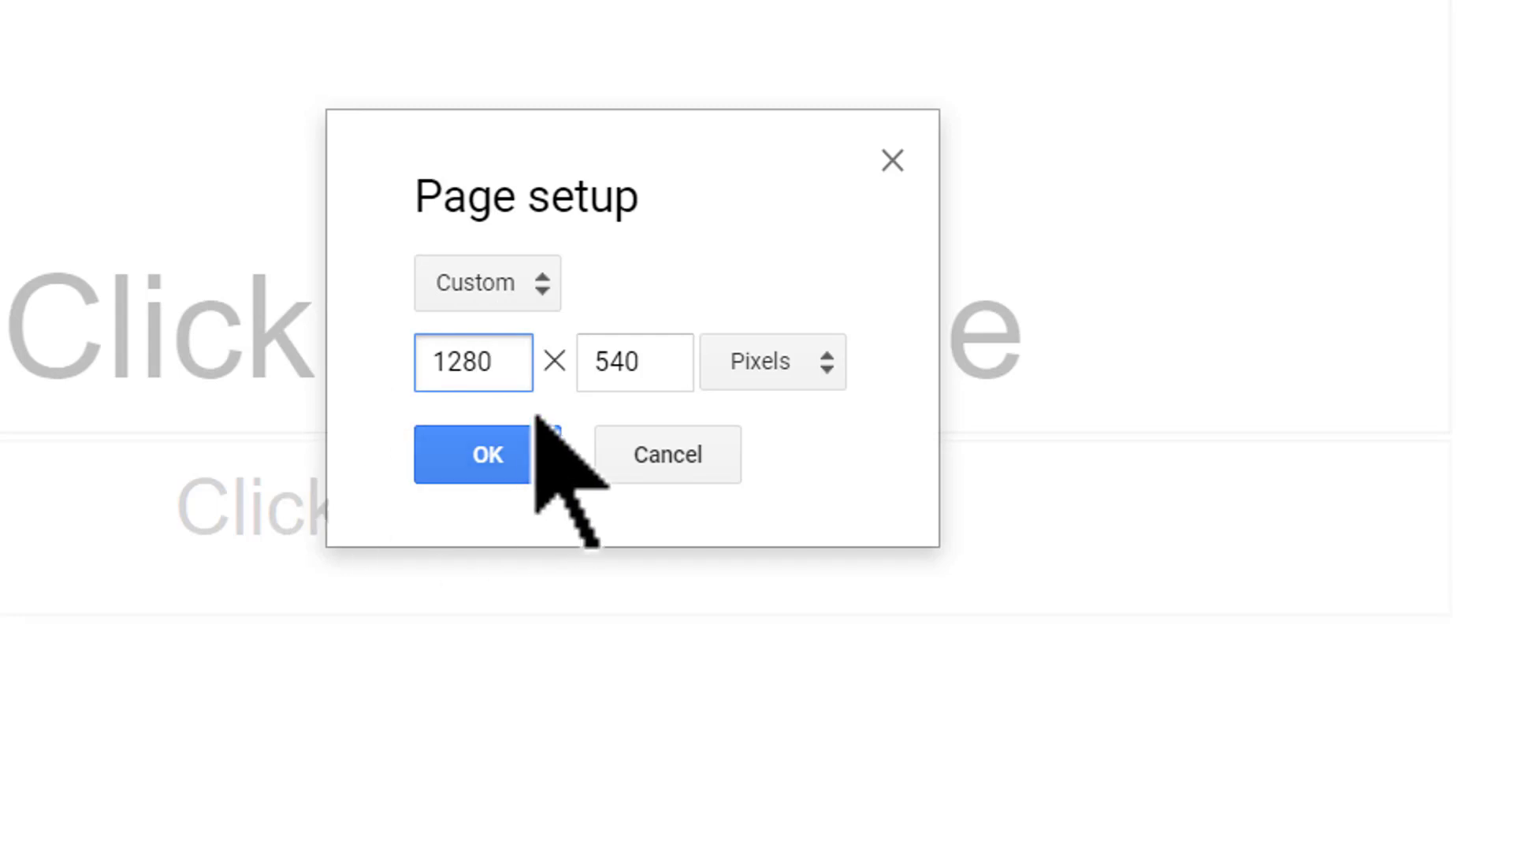
left_click_drag(642, 360, 581, 362)
type("720")
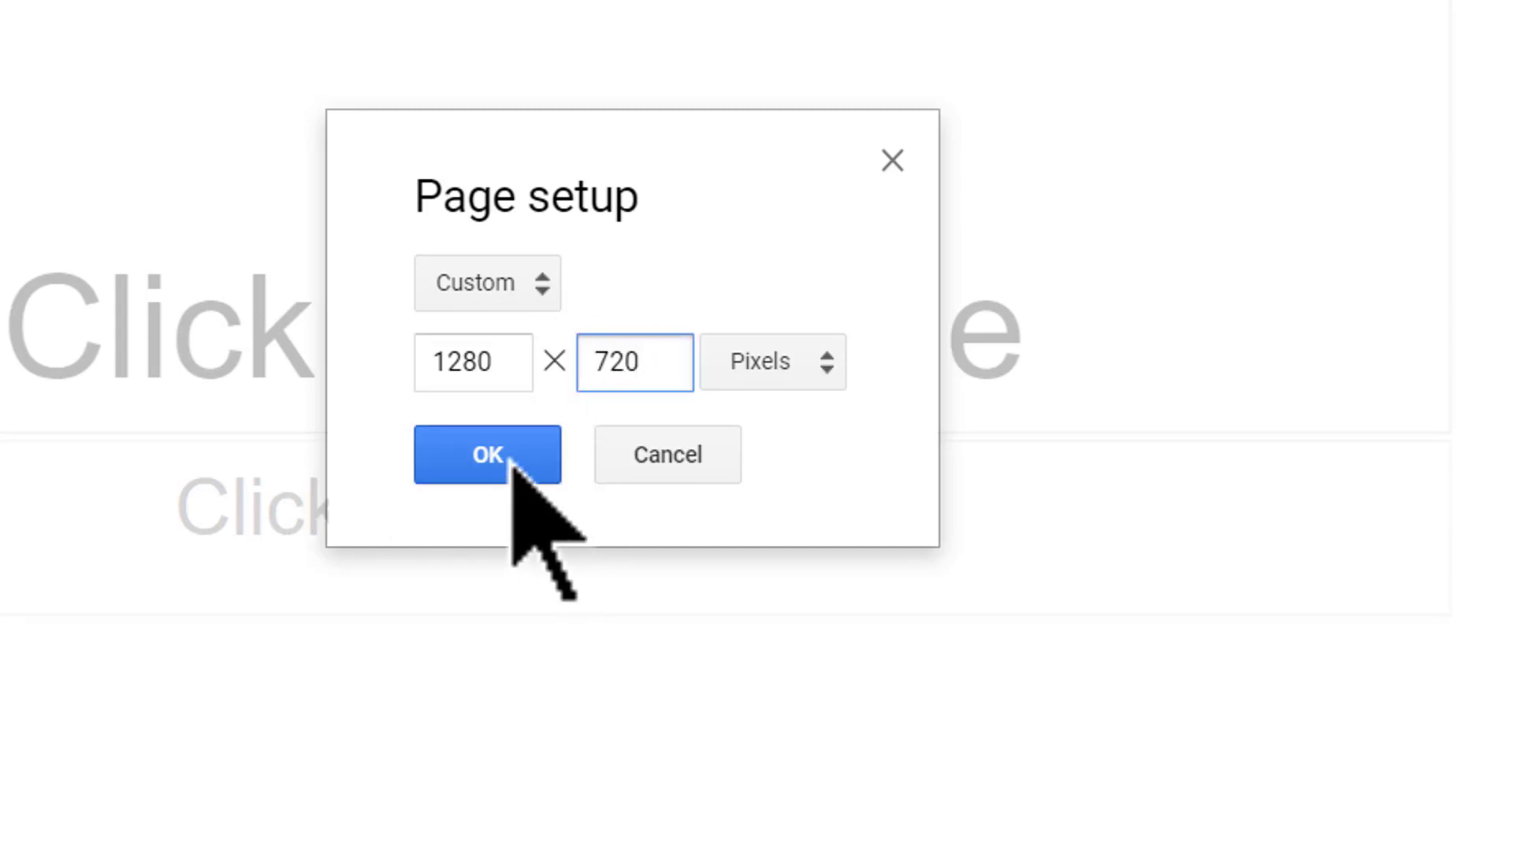
left_click(512, 465)
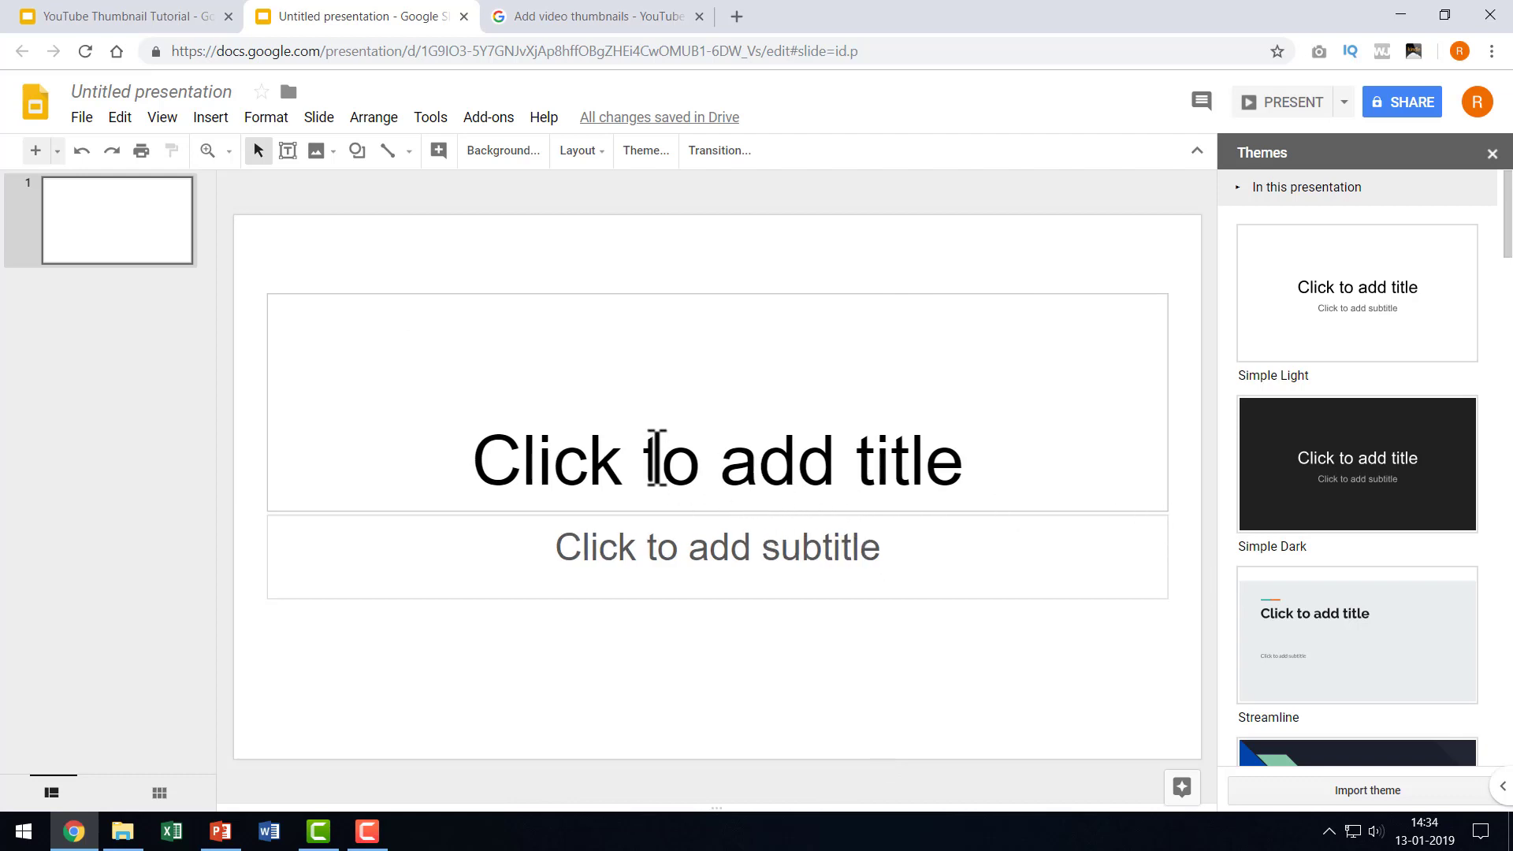
Enter the title 'YouTube Thumbnail Tutorial', fixing the 'Thumbanil' typo, and the subtitle 'Quick & Easy'.
left_click(658, 460)
type("Yo")
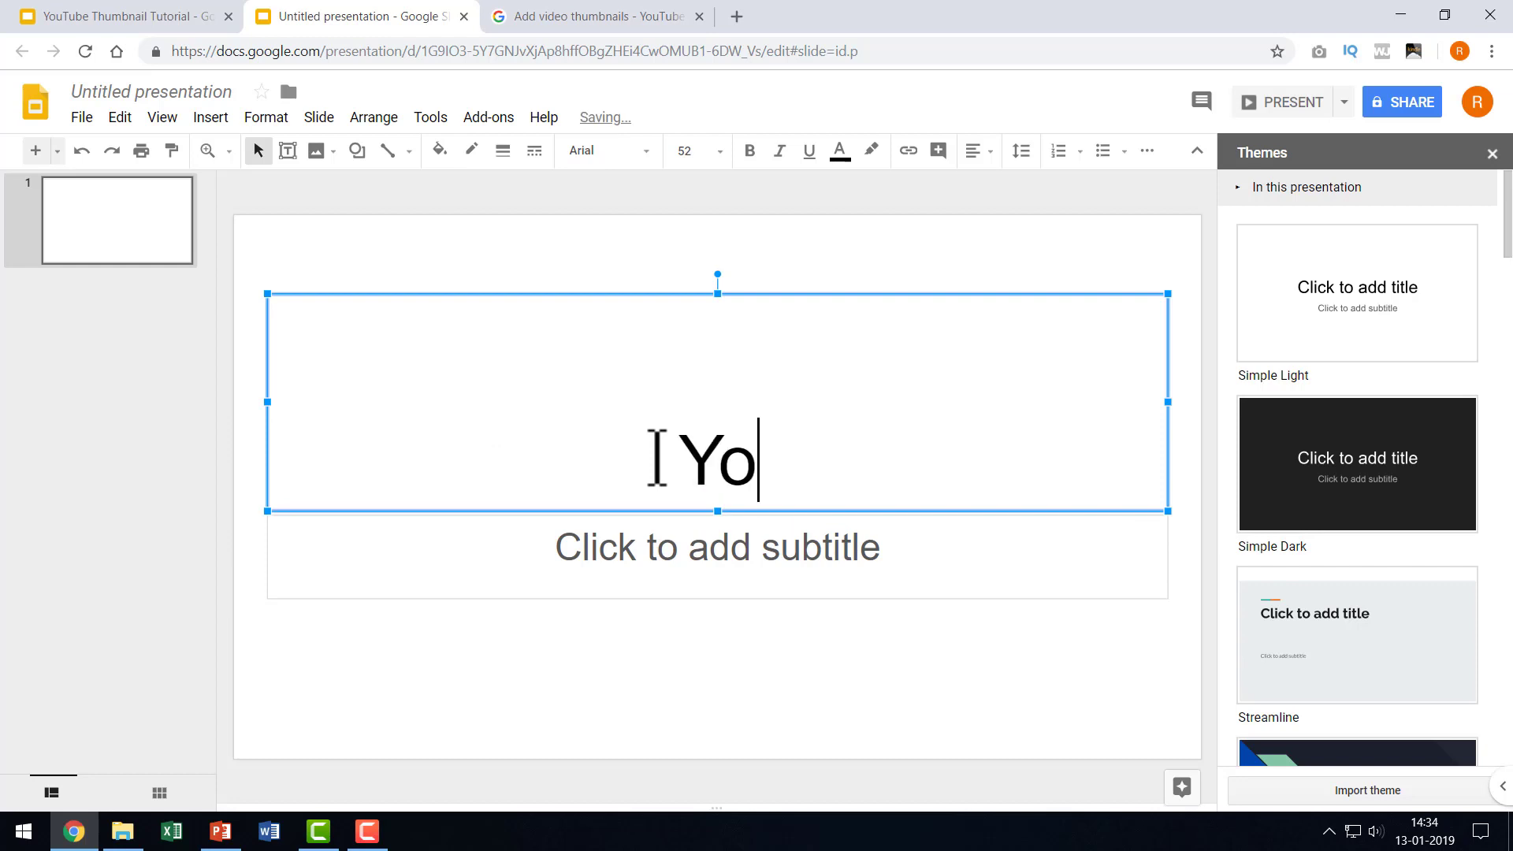
type("uTube Thumbanil Tutorial")
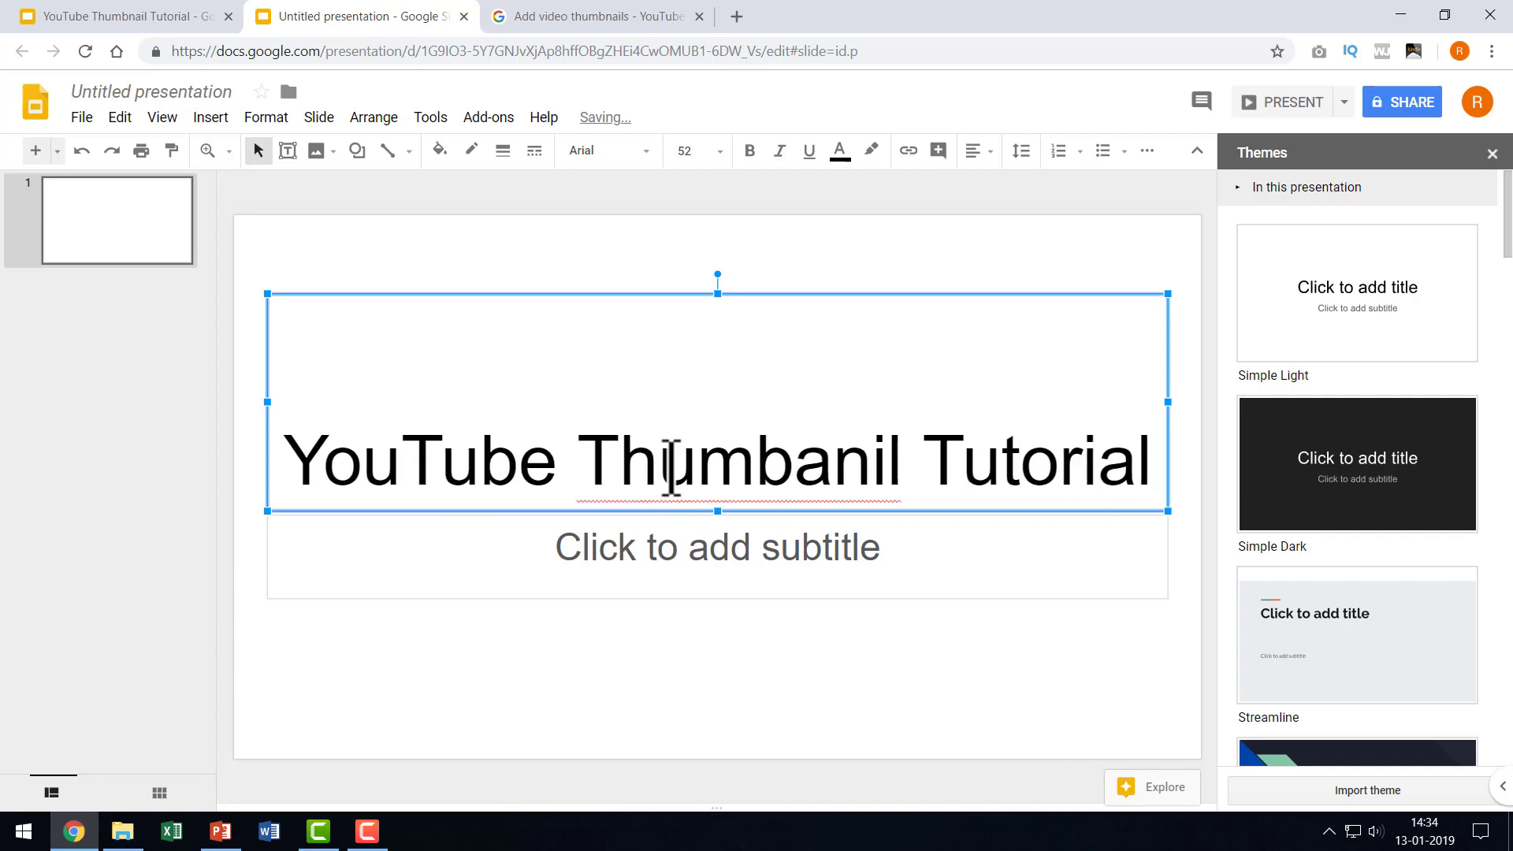
right_click(671, 469)
left_click(759, 197)
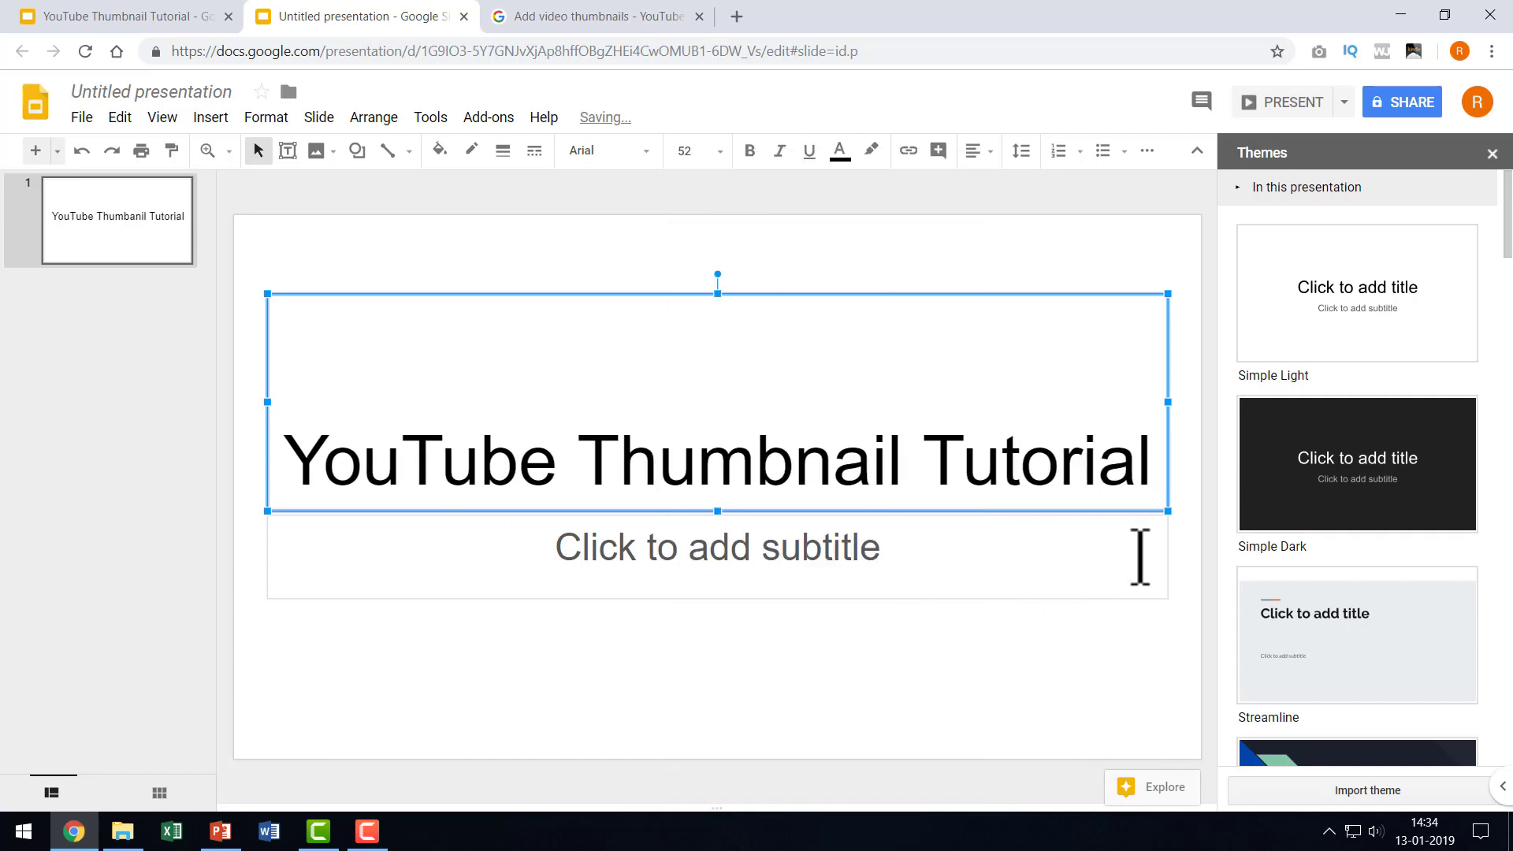
left_click(707, 552)
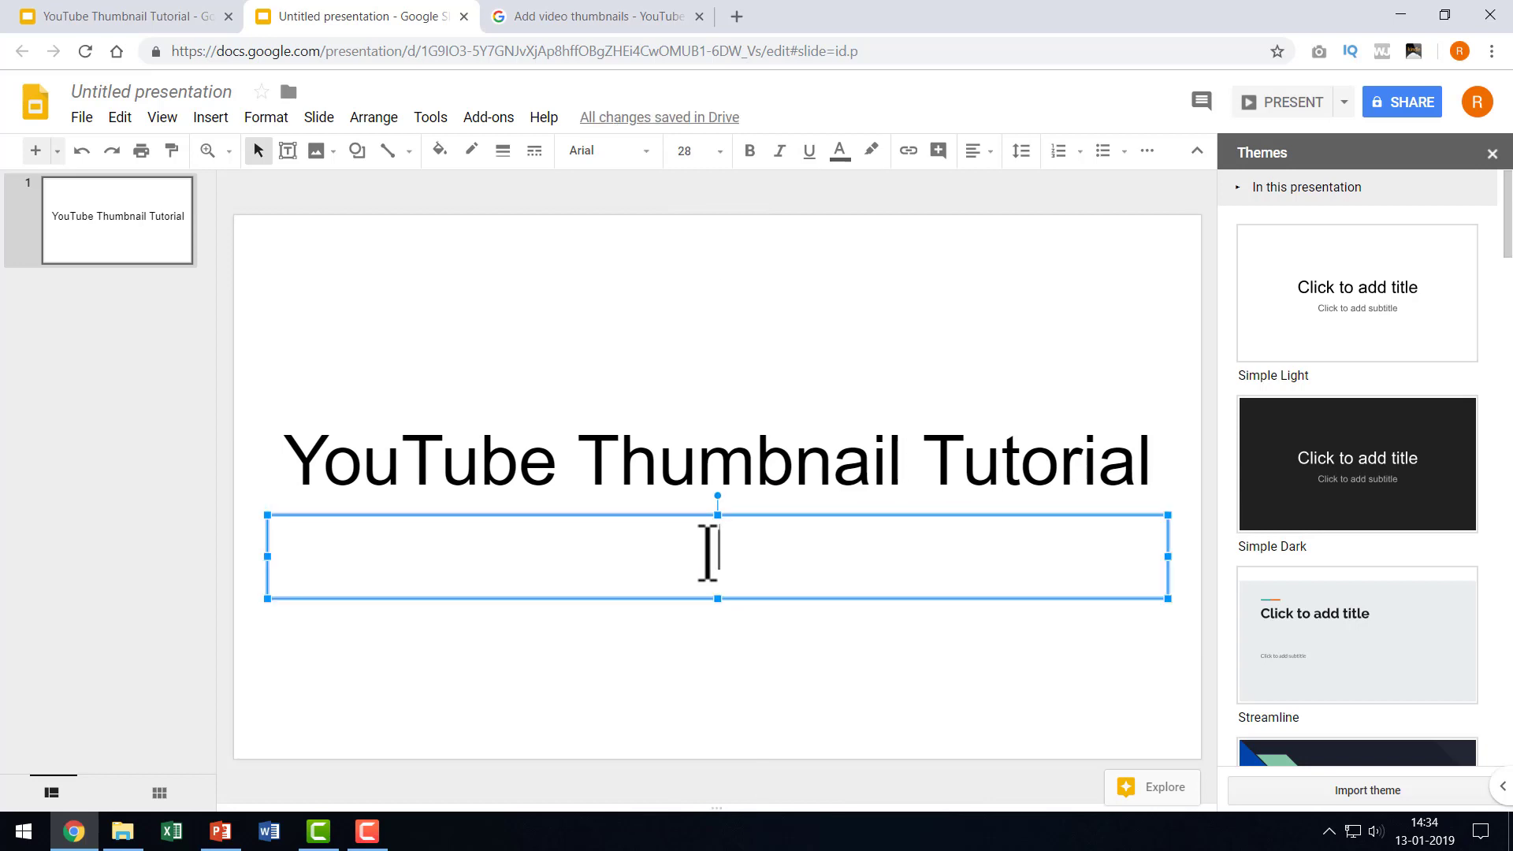
type("Quick ")
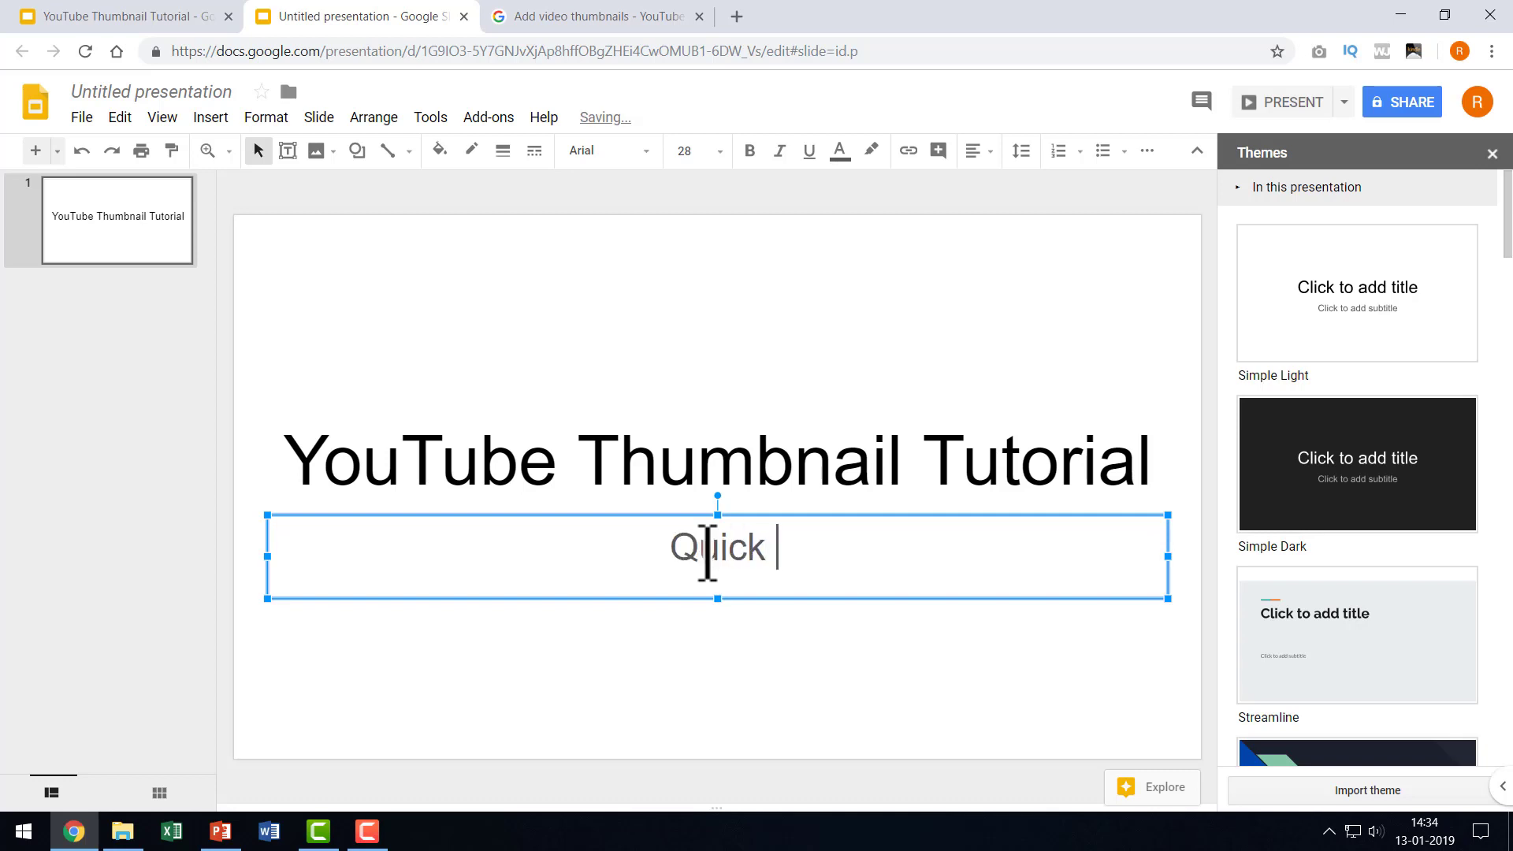
type("& Easy")
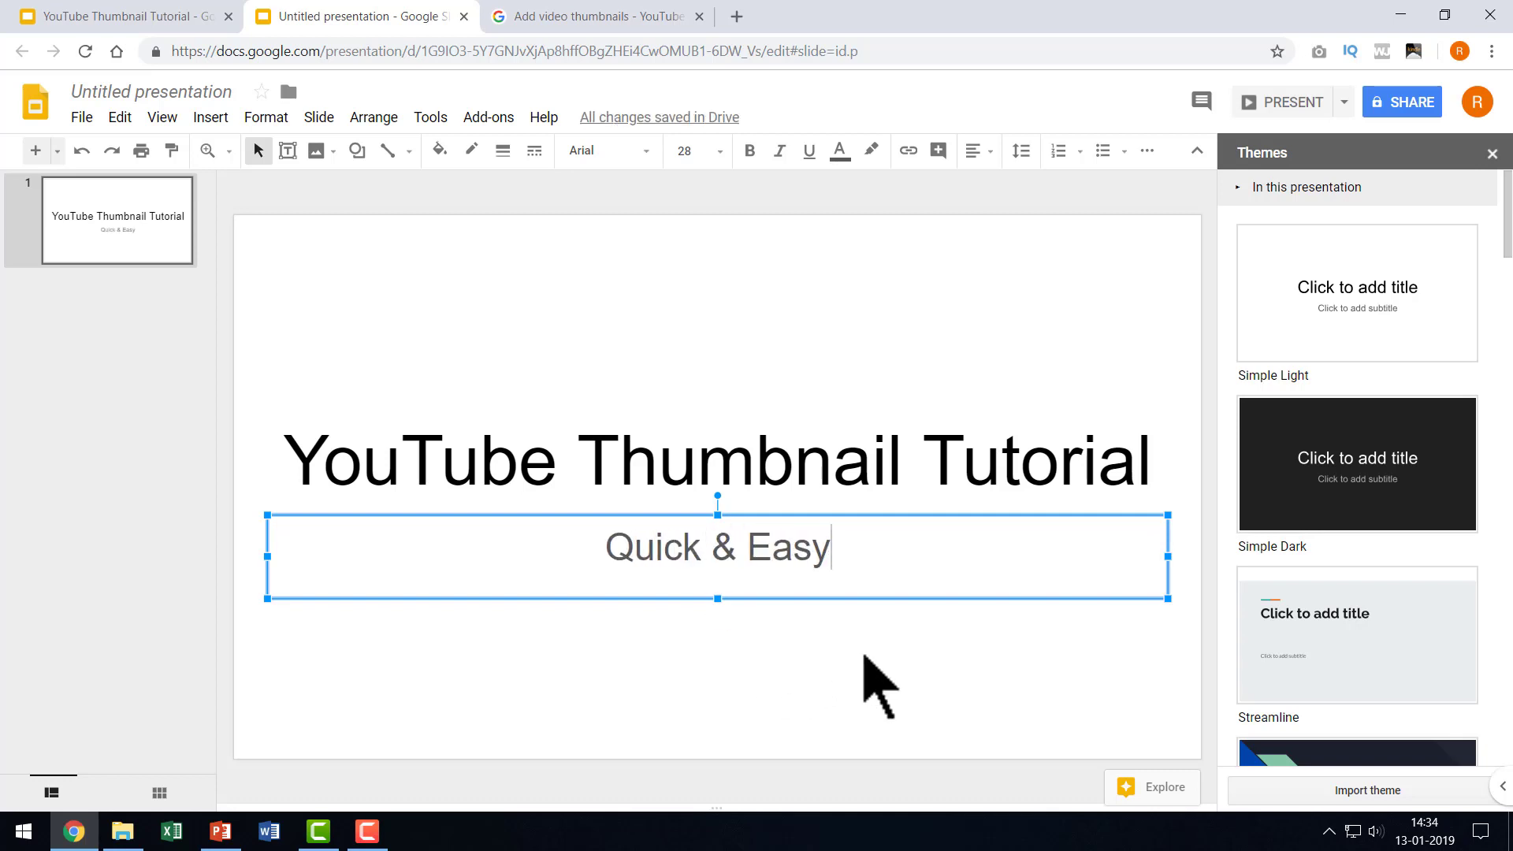
Deselect the subtitle and apply the Pop theme from the Themes panel.
left_click(865, 656)
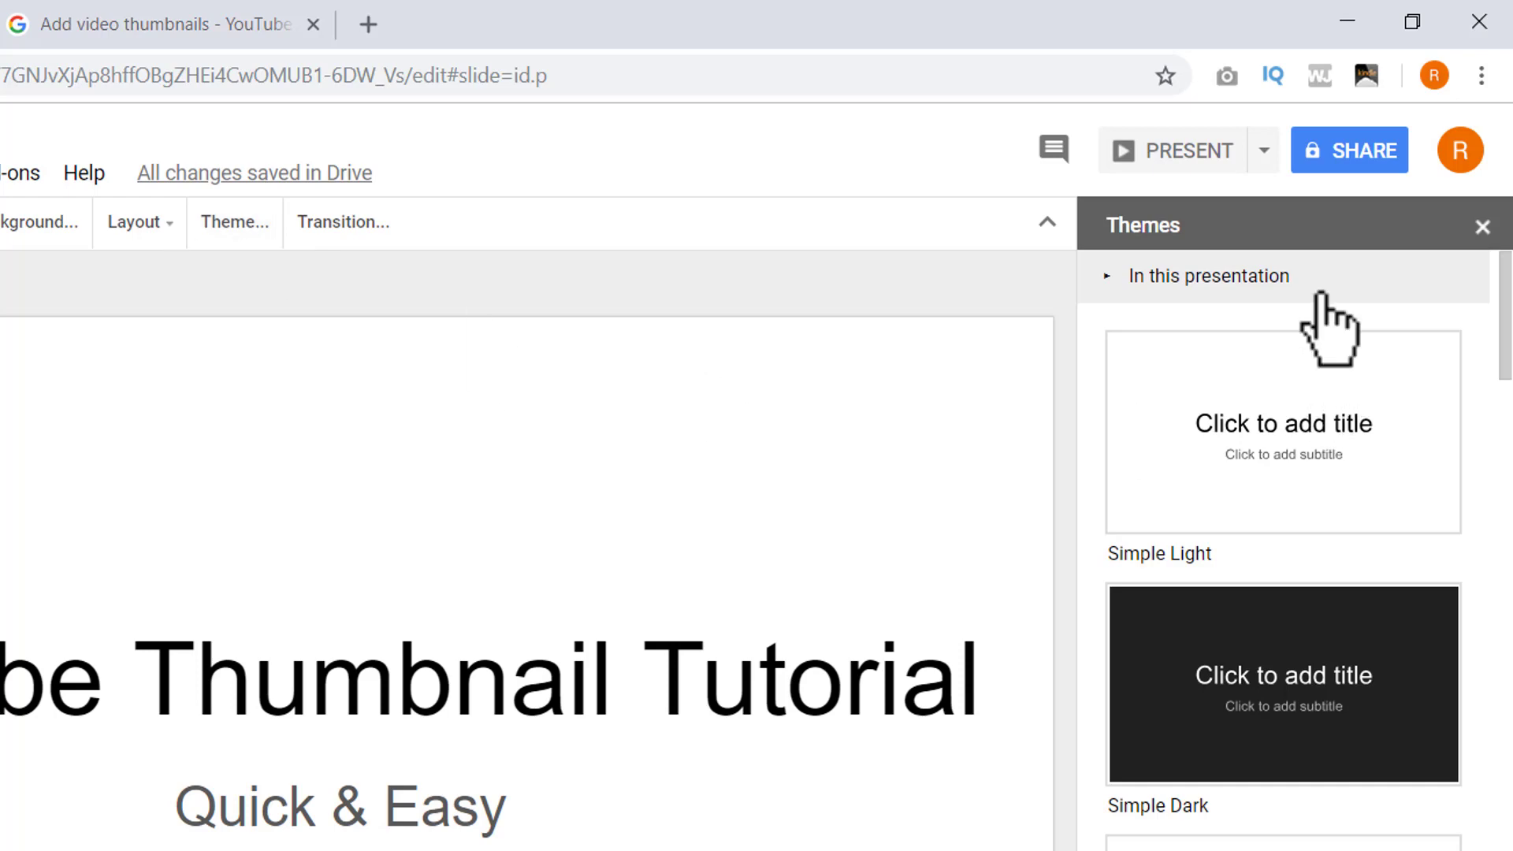
scroll(1340, 709, "down", 5)
scroll(1395, 527, "down", 3)
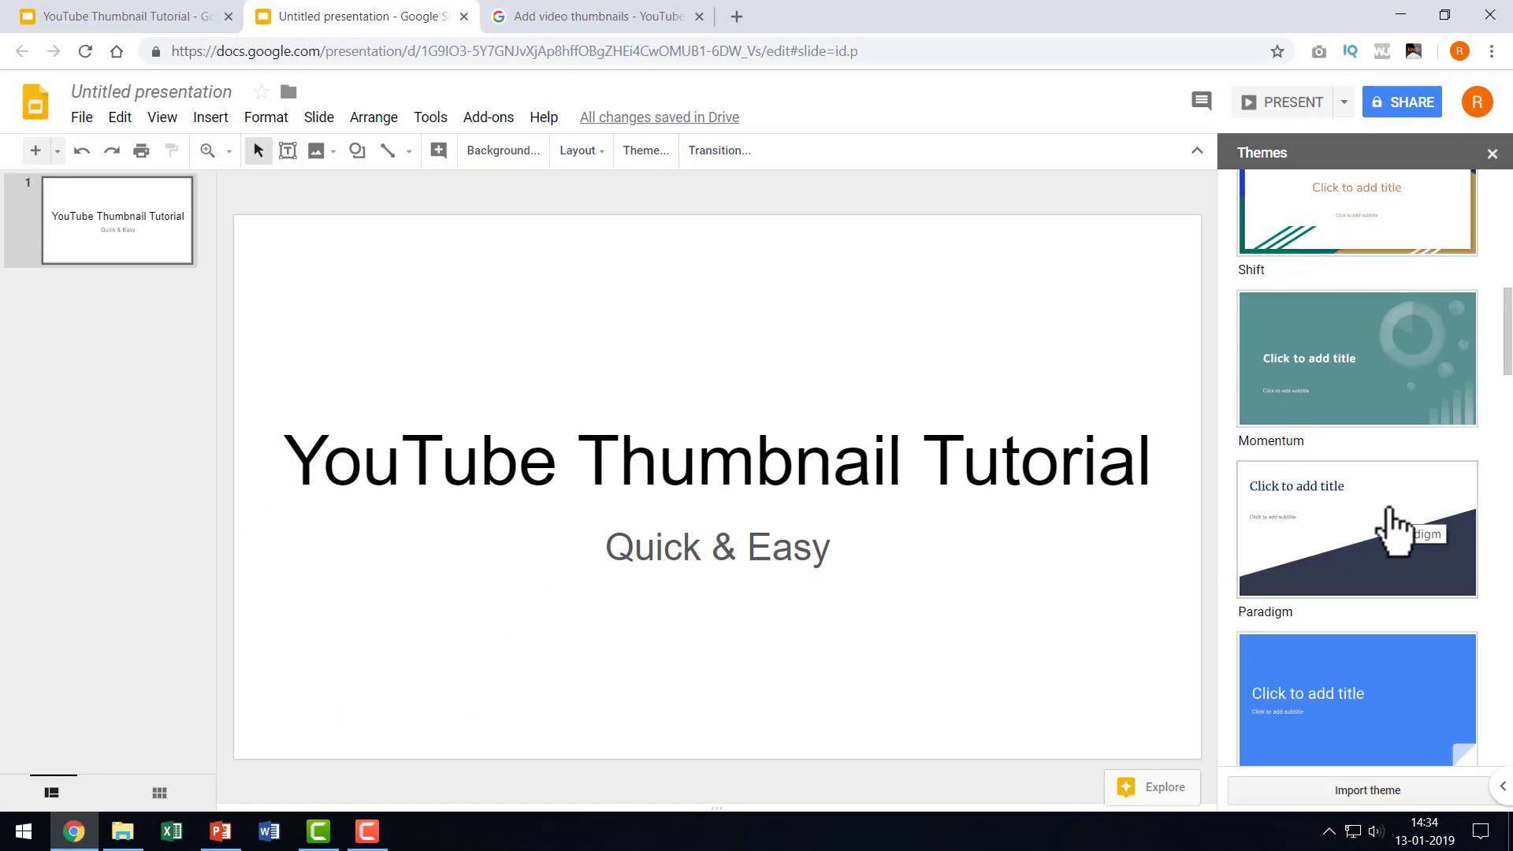
scroll(1395, 527, "down", 1)
scroll(1395, 526, "down", 3)
scroll(1395, 529, "down", 4)
scroll(1395, 528, "down", 5)
scroll(1395, 528, "down", 4)
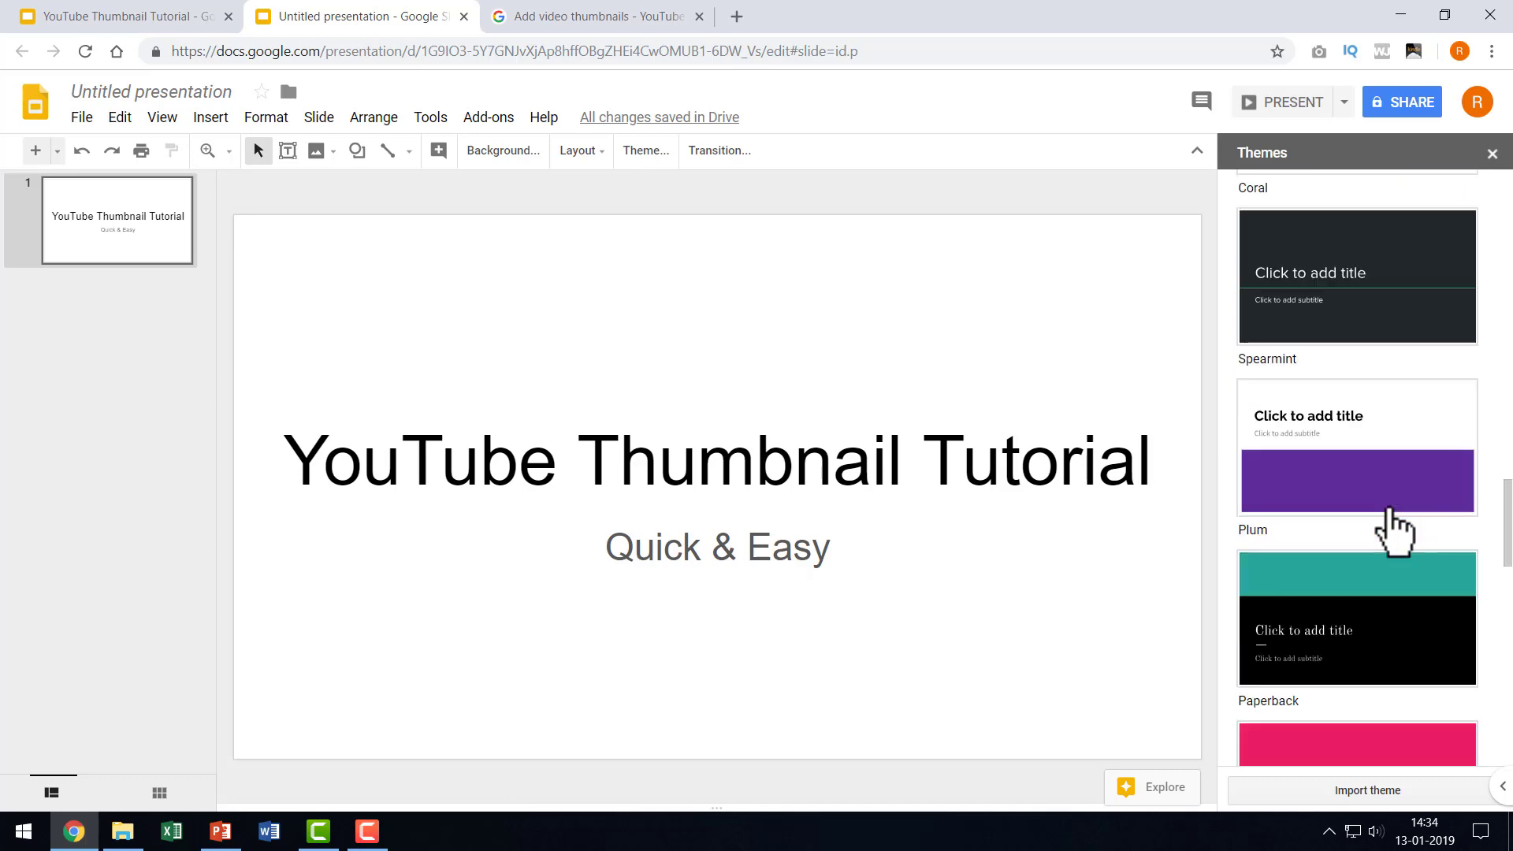
scroll(1395, 528, "down", 6)
scroll(1399, 504, "down", 3)
left_click(1404, 386)
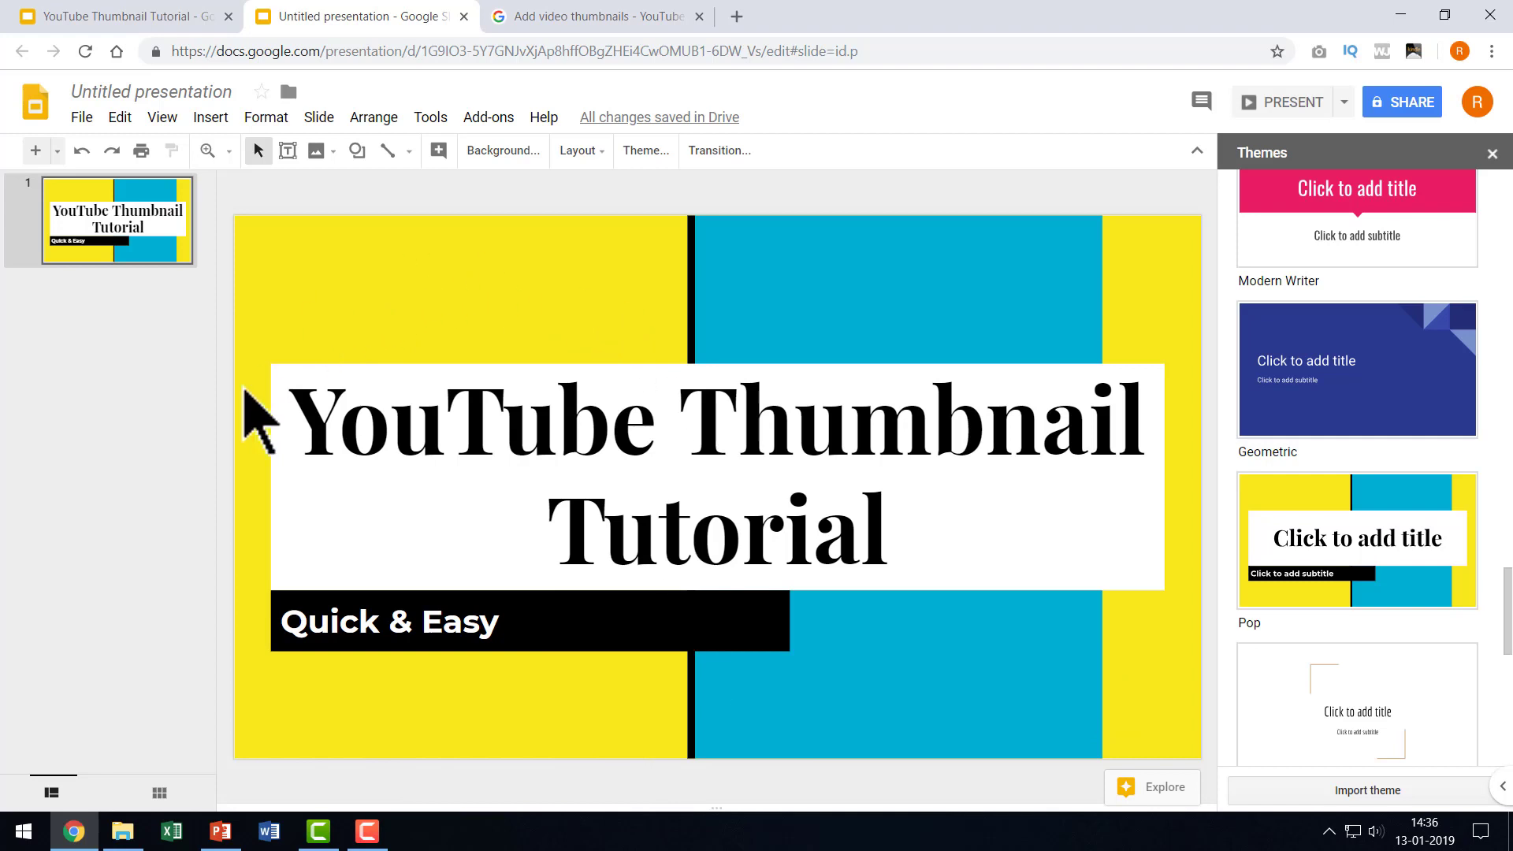
Resize the title box onto the blue right-hand area so 'Thumbnail' fits on one line.
left_click(274, 491)
left_click_drag(269, 478, 710, 516)
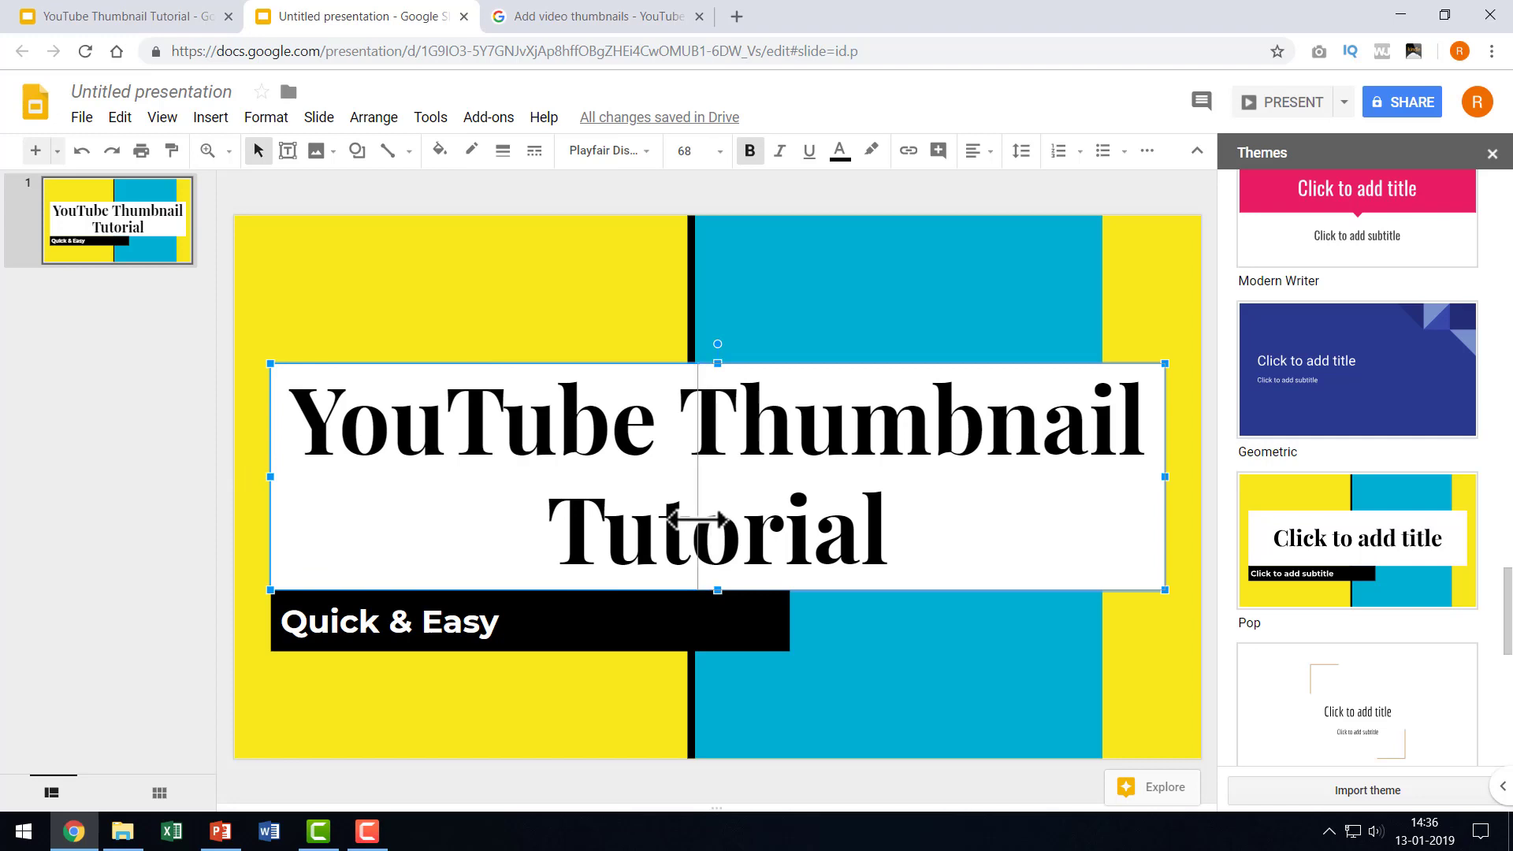
left_click_drag(697, 517, 698, 518)
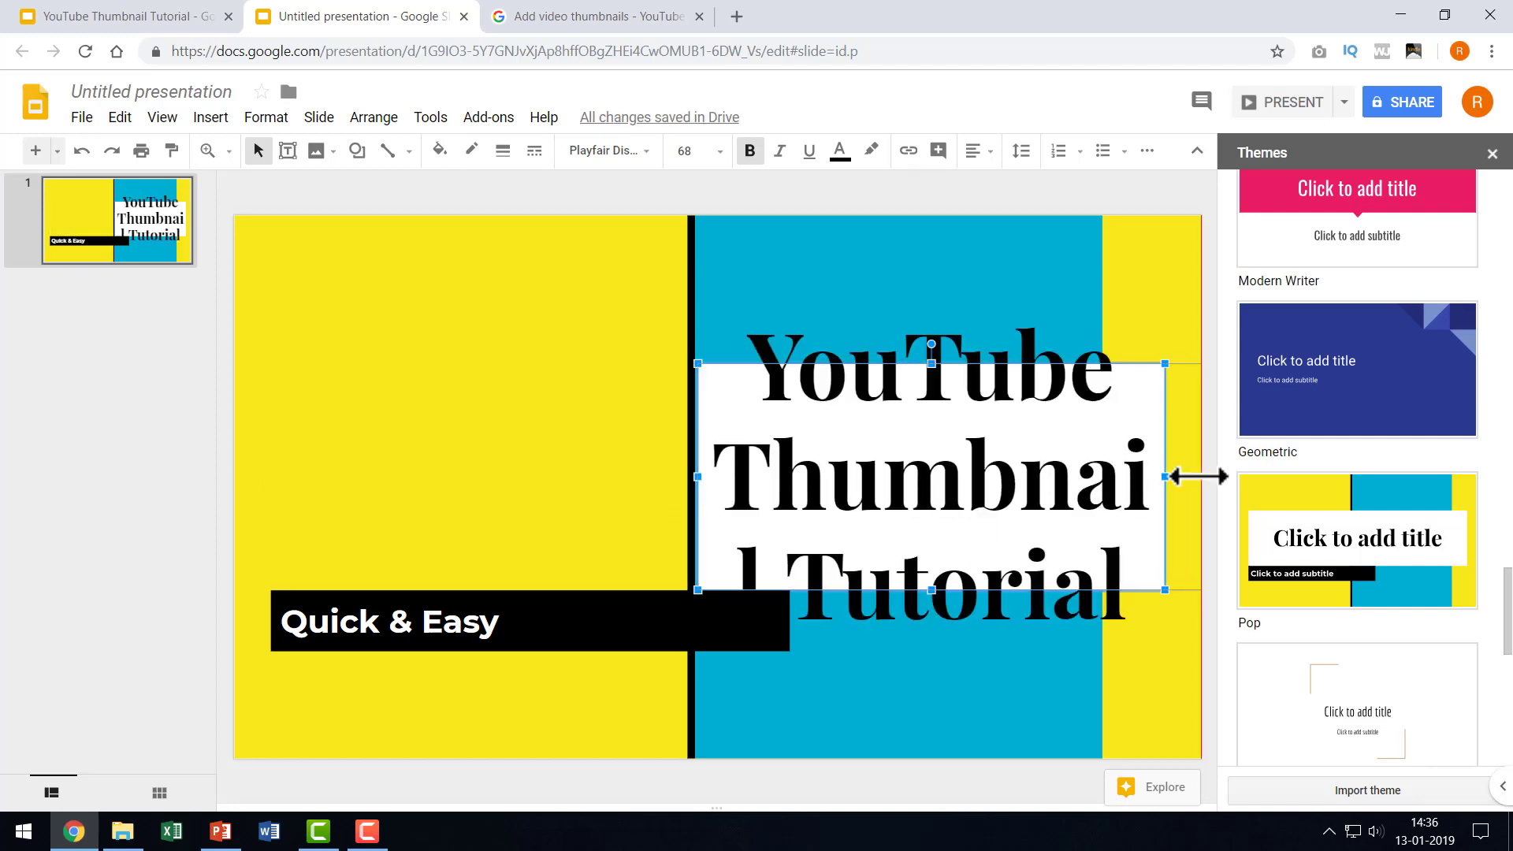
left_click_drag(1199, 476, 1199, 476)
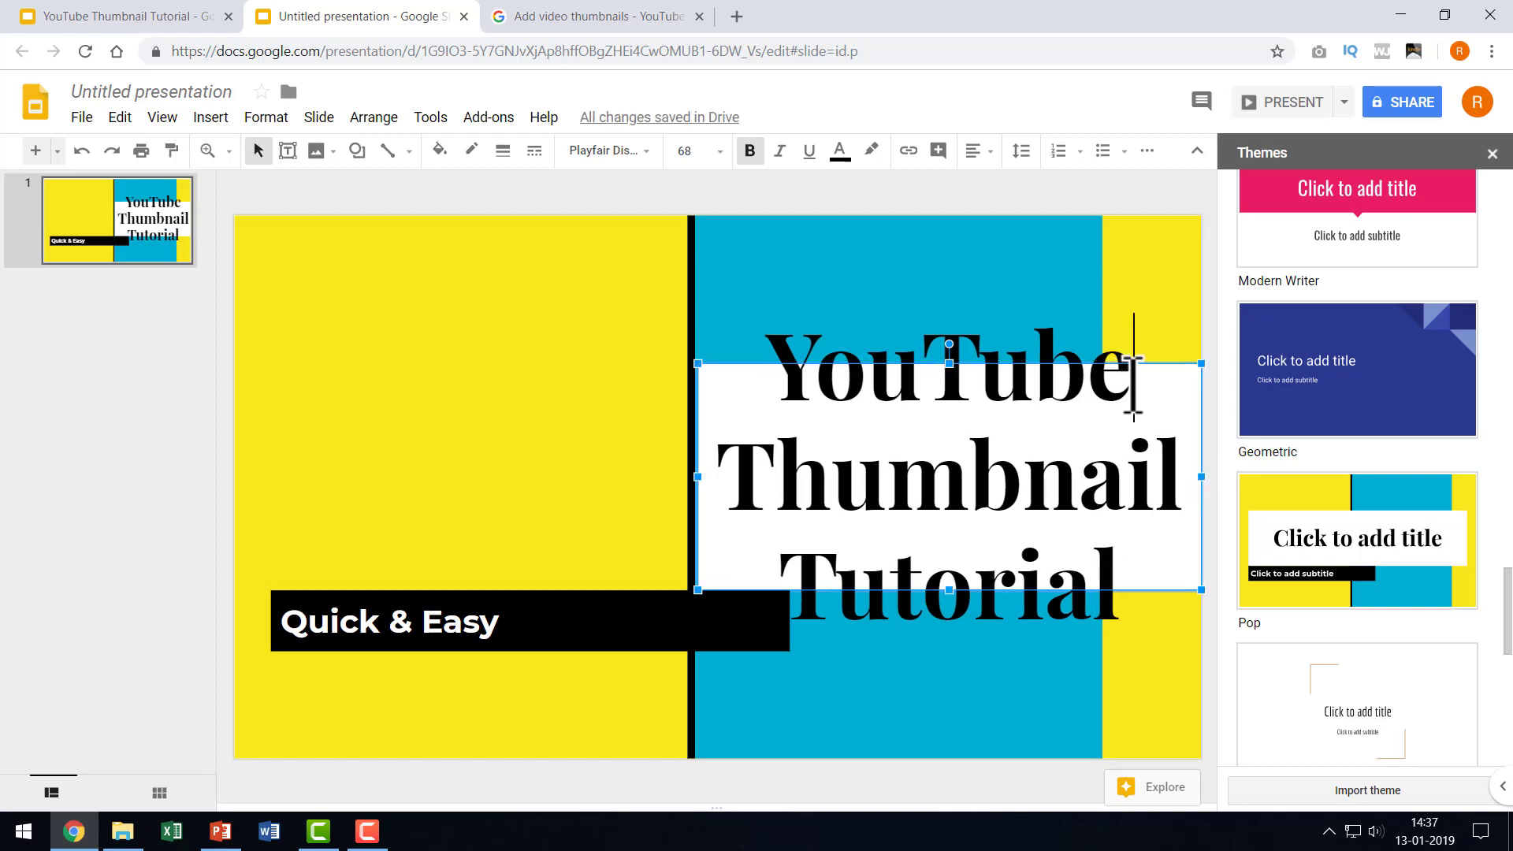
Set 'YouTube' in Oswald and 'Thumbnail Tutorial' in Roboto Medium.
left_click_drag(1134, 386, 782, 347)
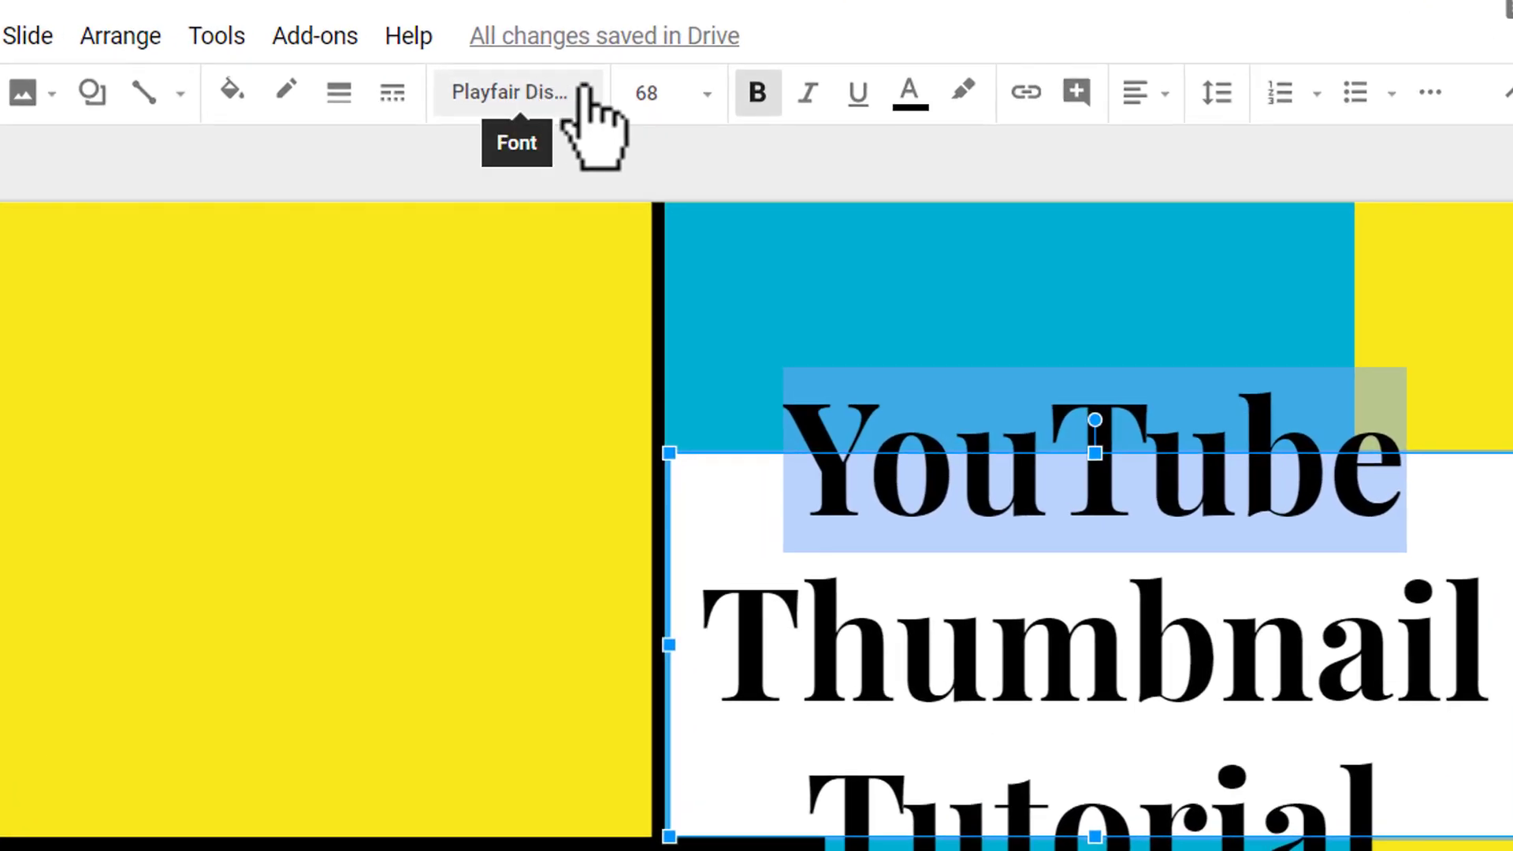
left_click(587, 99)
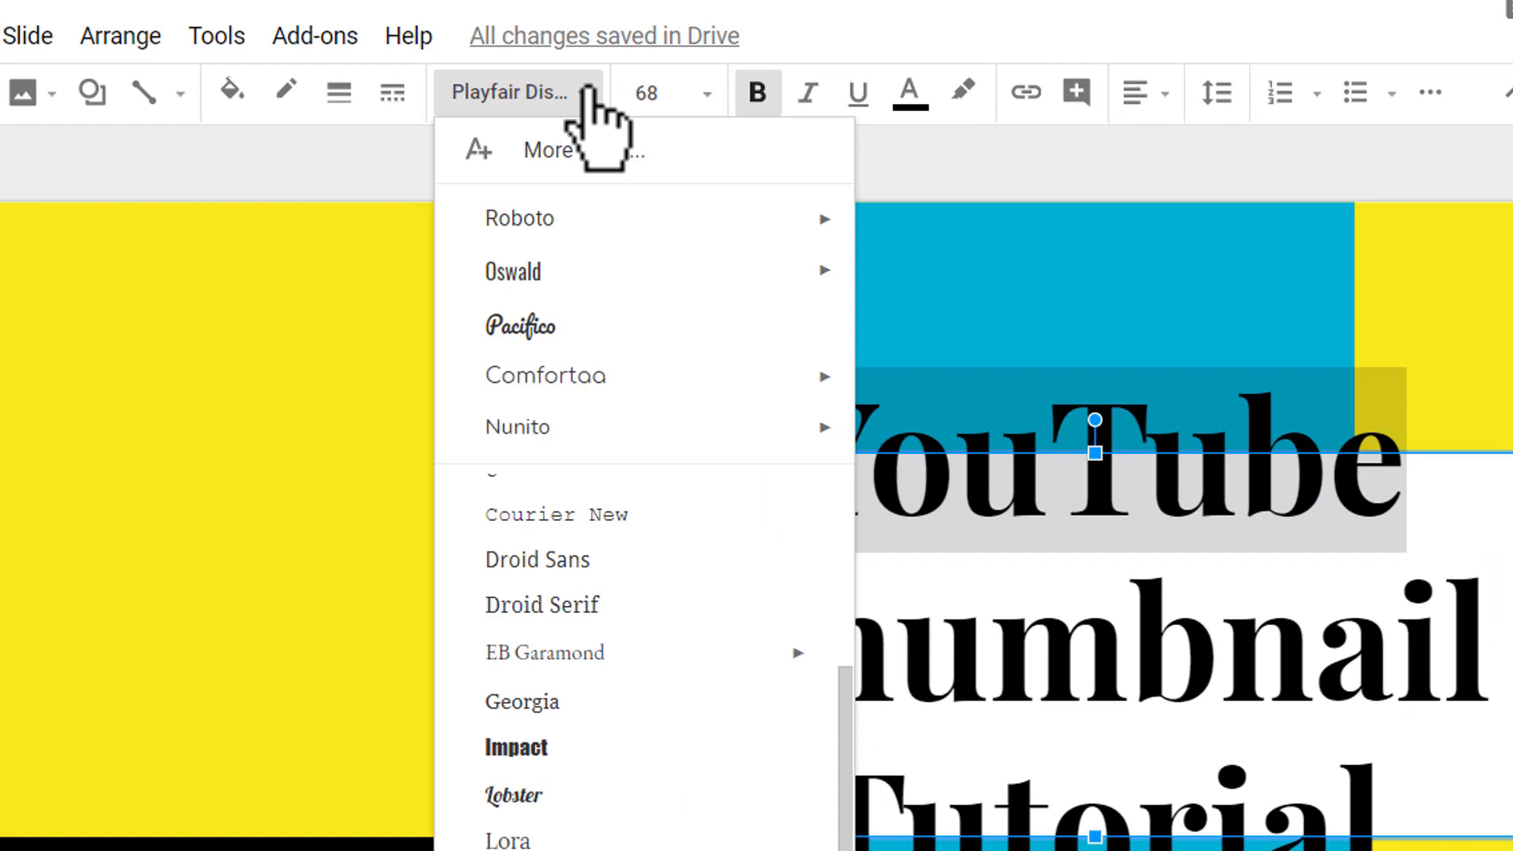
left_click(512, 272)
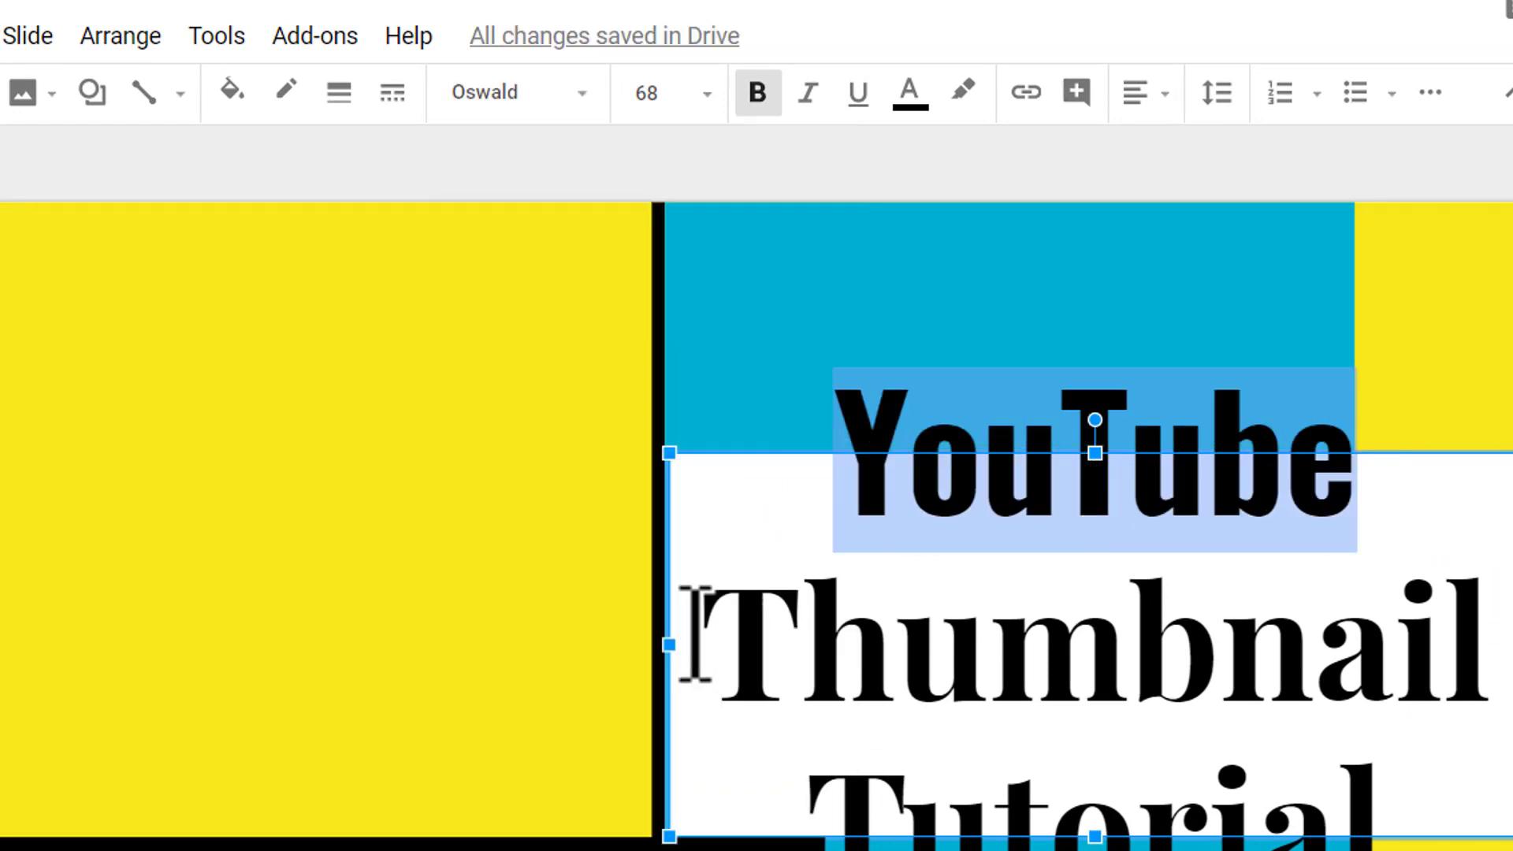
mouse_move(722, 611)
left_mouse_down()
mouse_move(1190, 794)
mouse_move(1367, 820)
left_mouse_up()
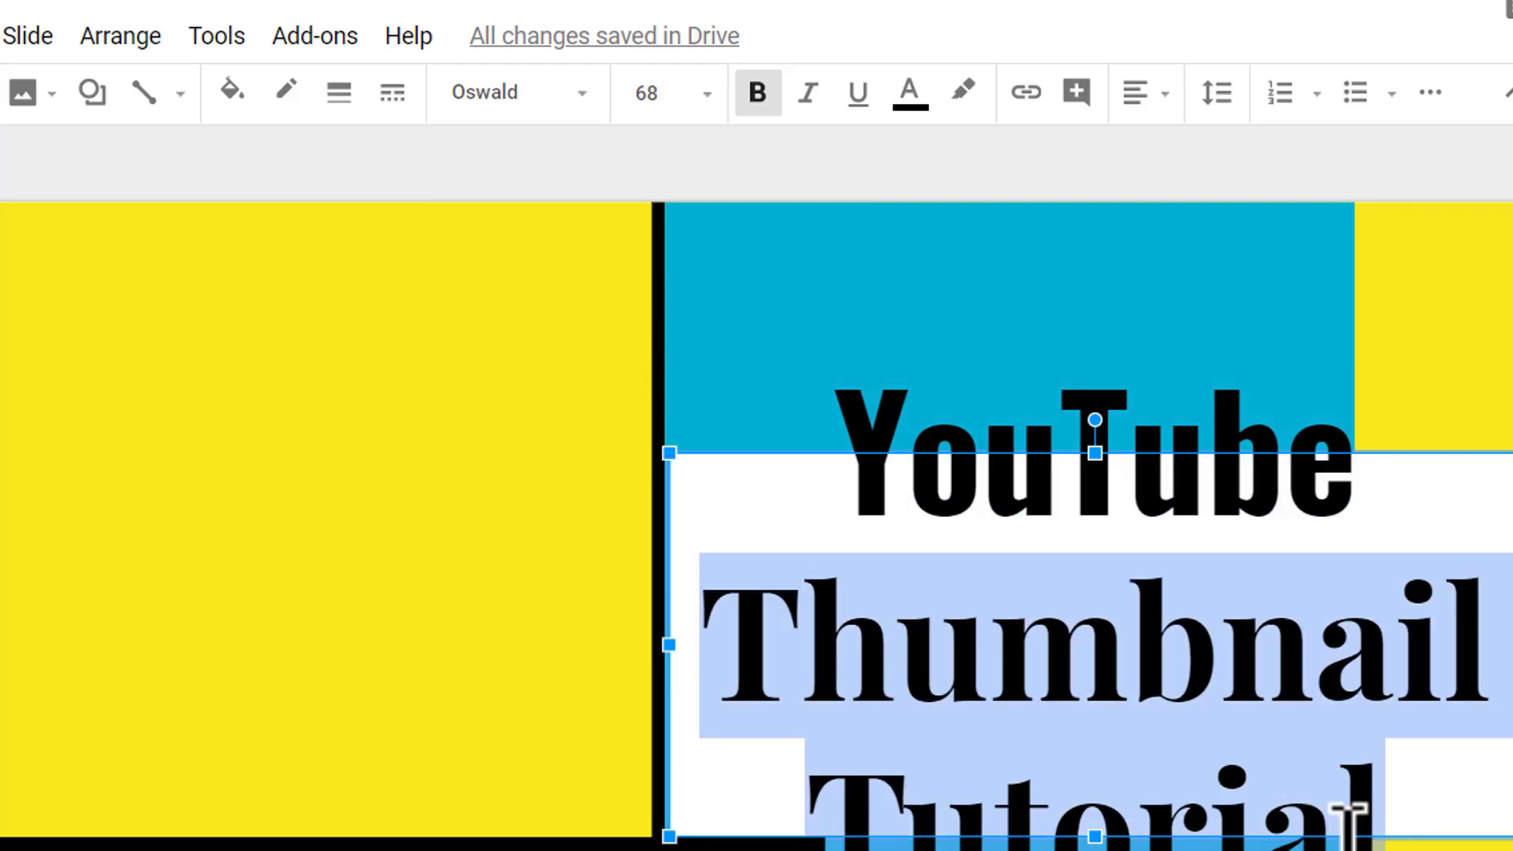
left_click(591, 92)
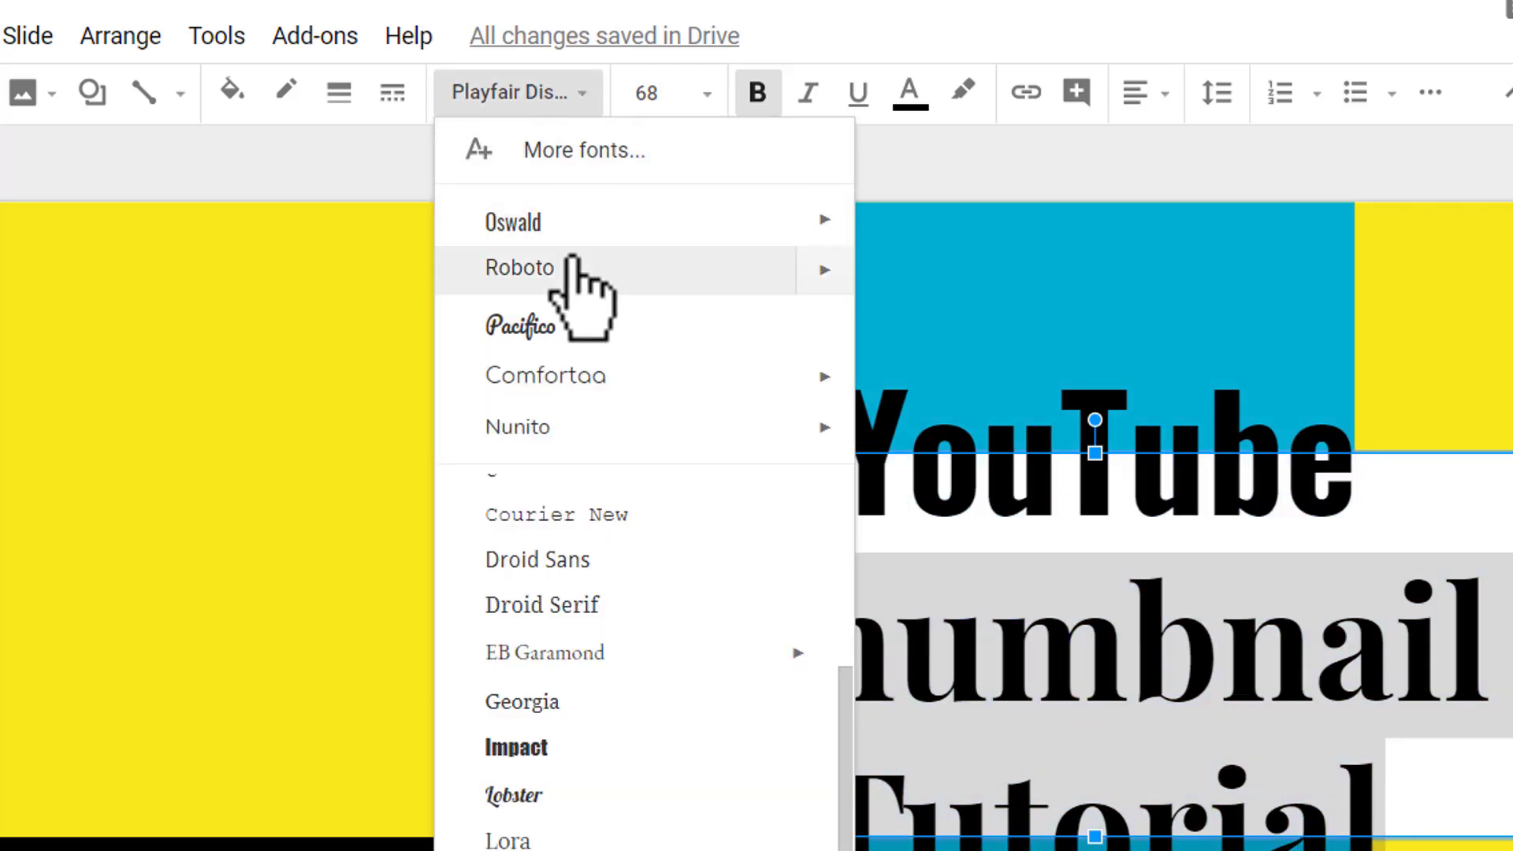
mouse_move(638, 267)
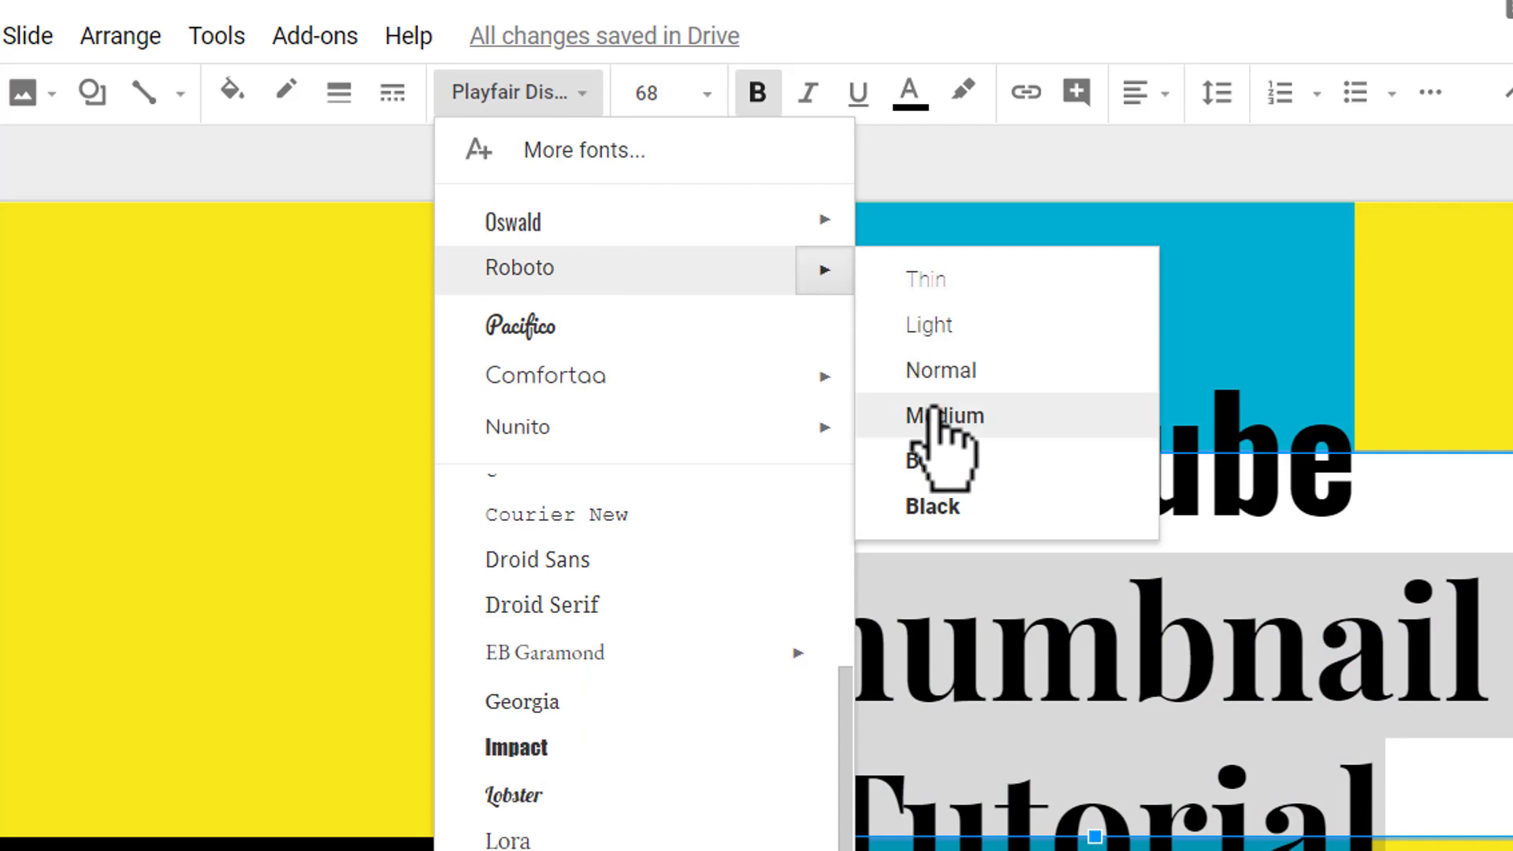
left_click(938, 417)
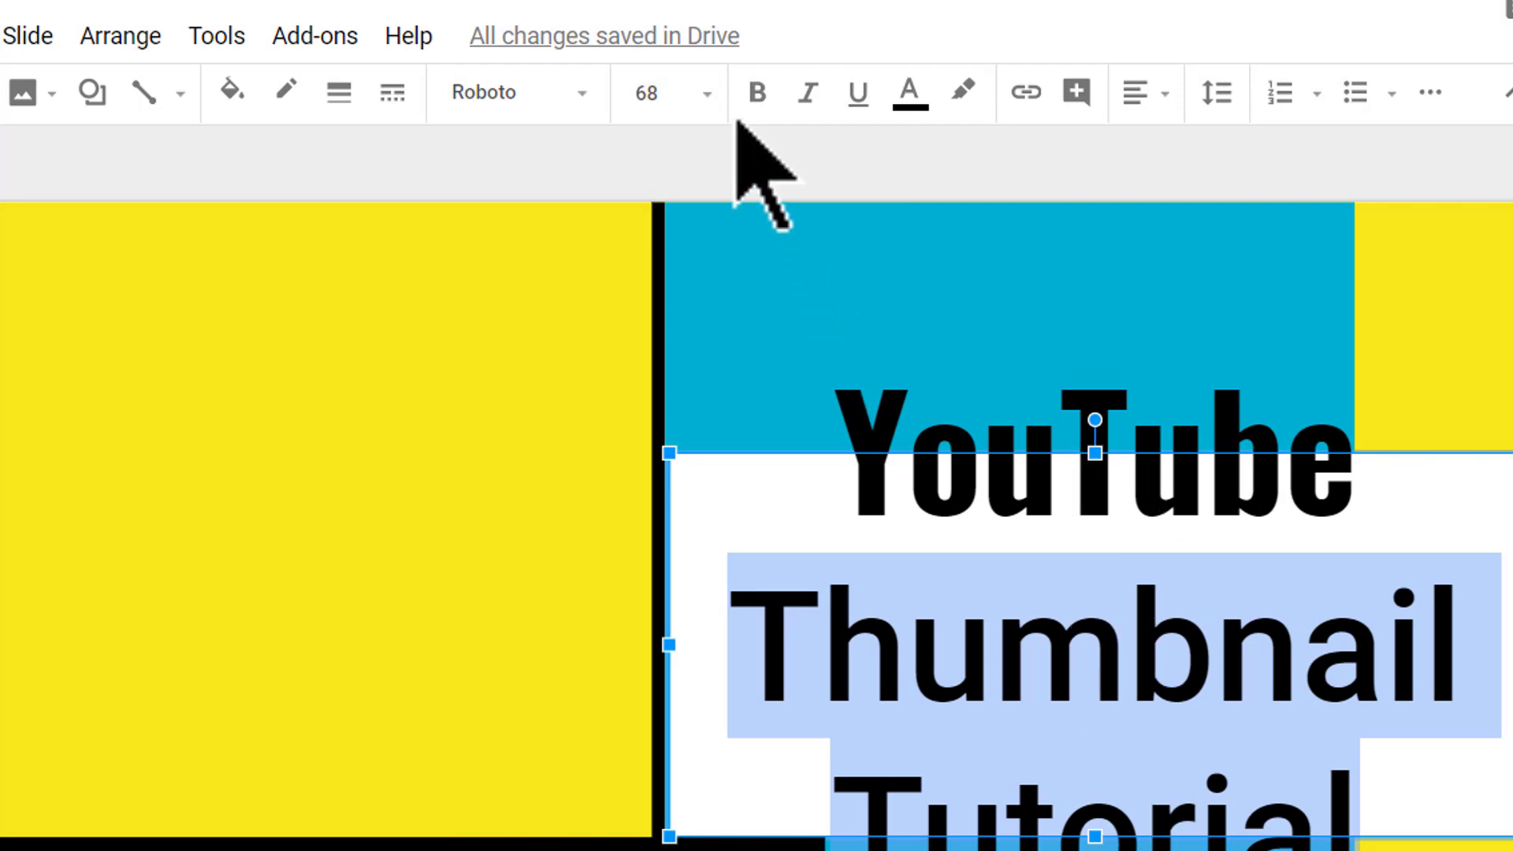
left_click(712, 88)
type("Quick & Easy")
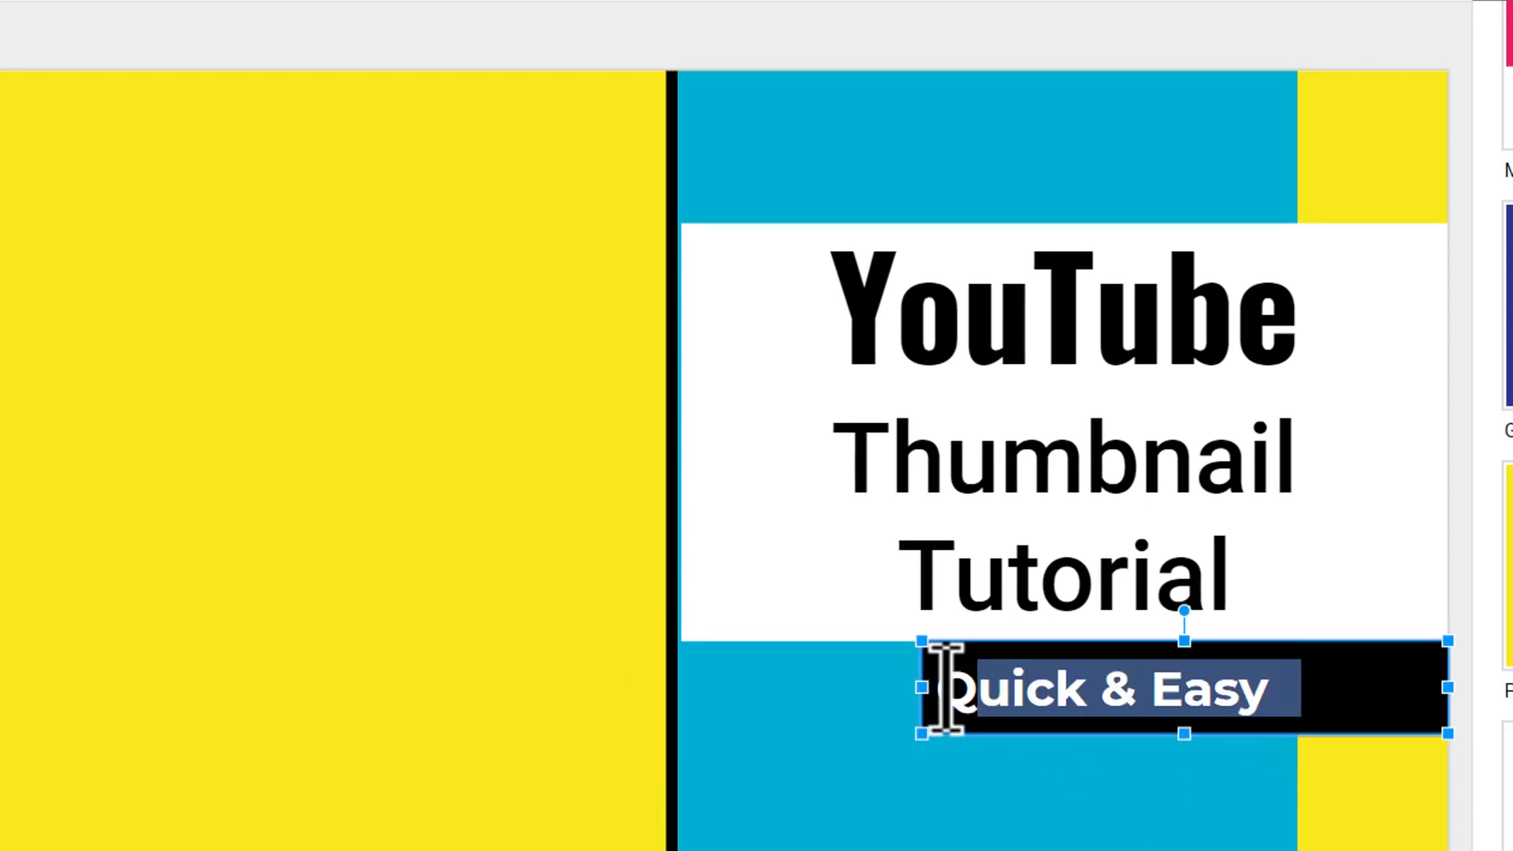
Make the Quick & Easy text bold Pacifico at size 36.
left_click(592, 82)
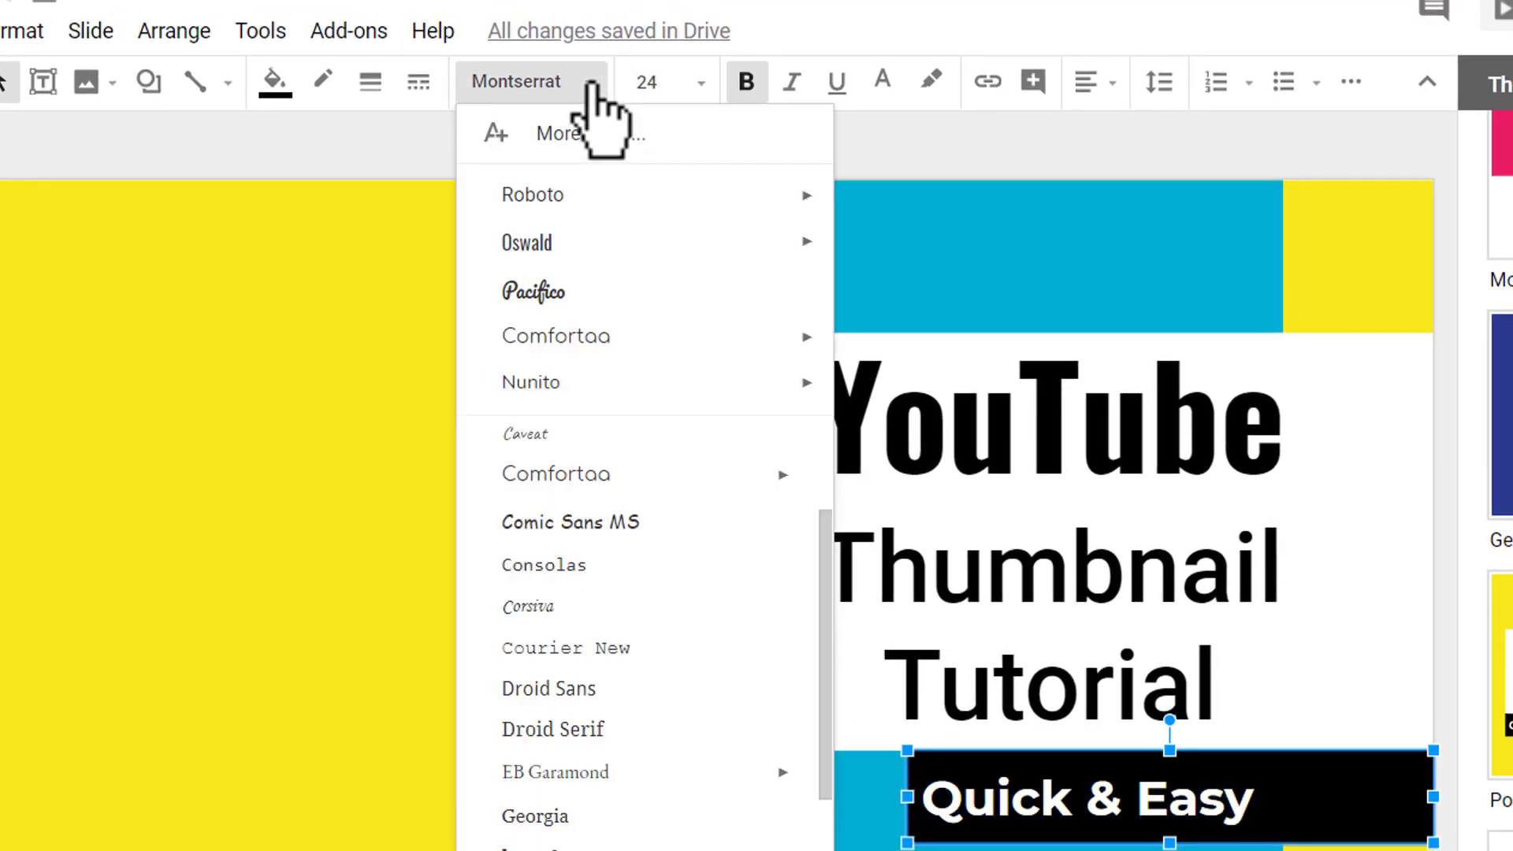
left_click(564, 292)
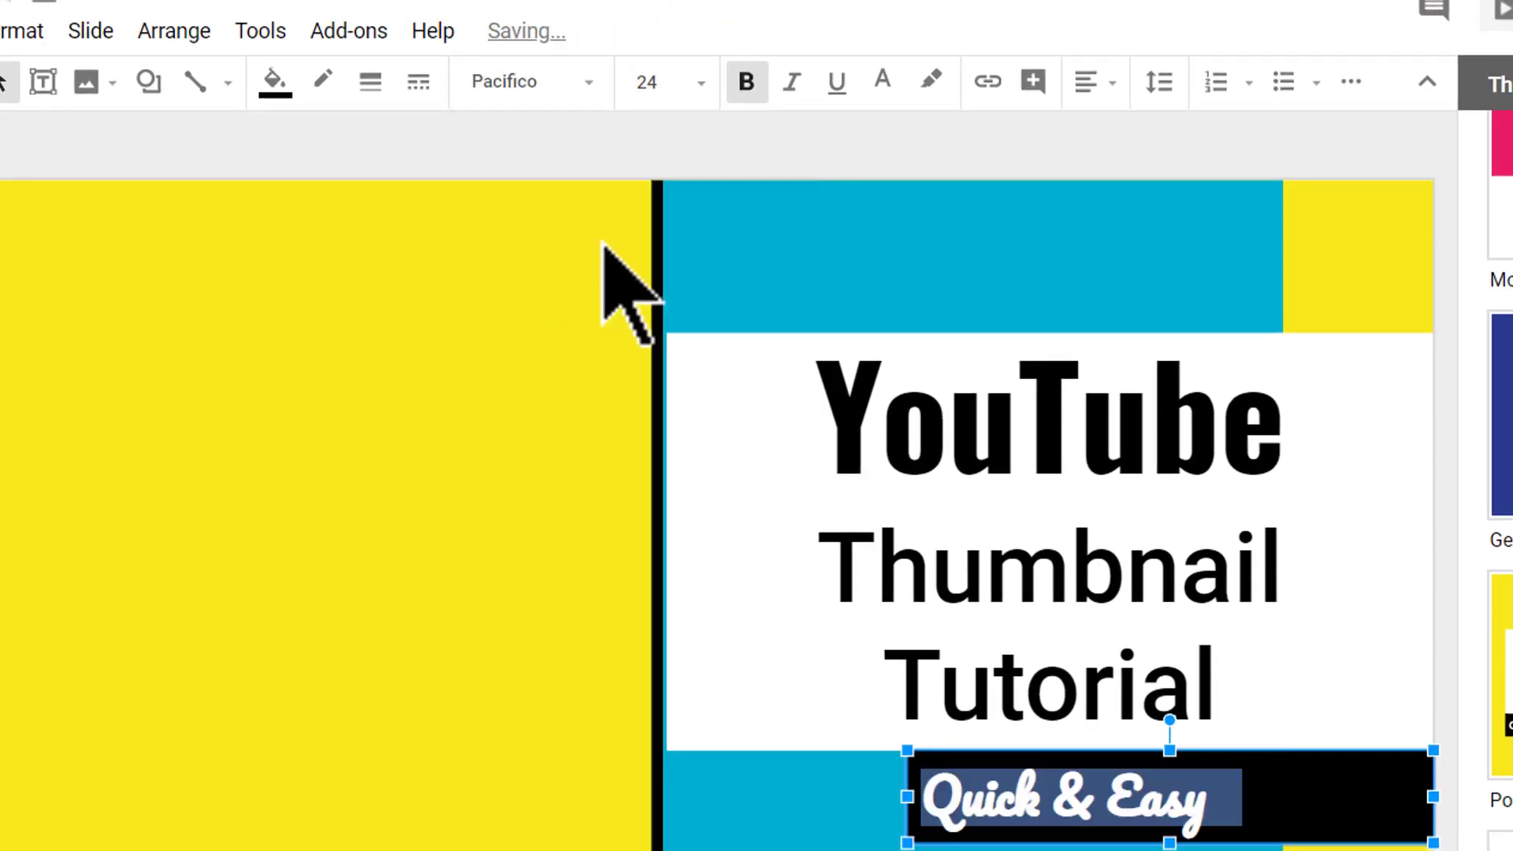
left_click(700, 85)
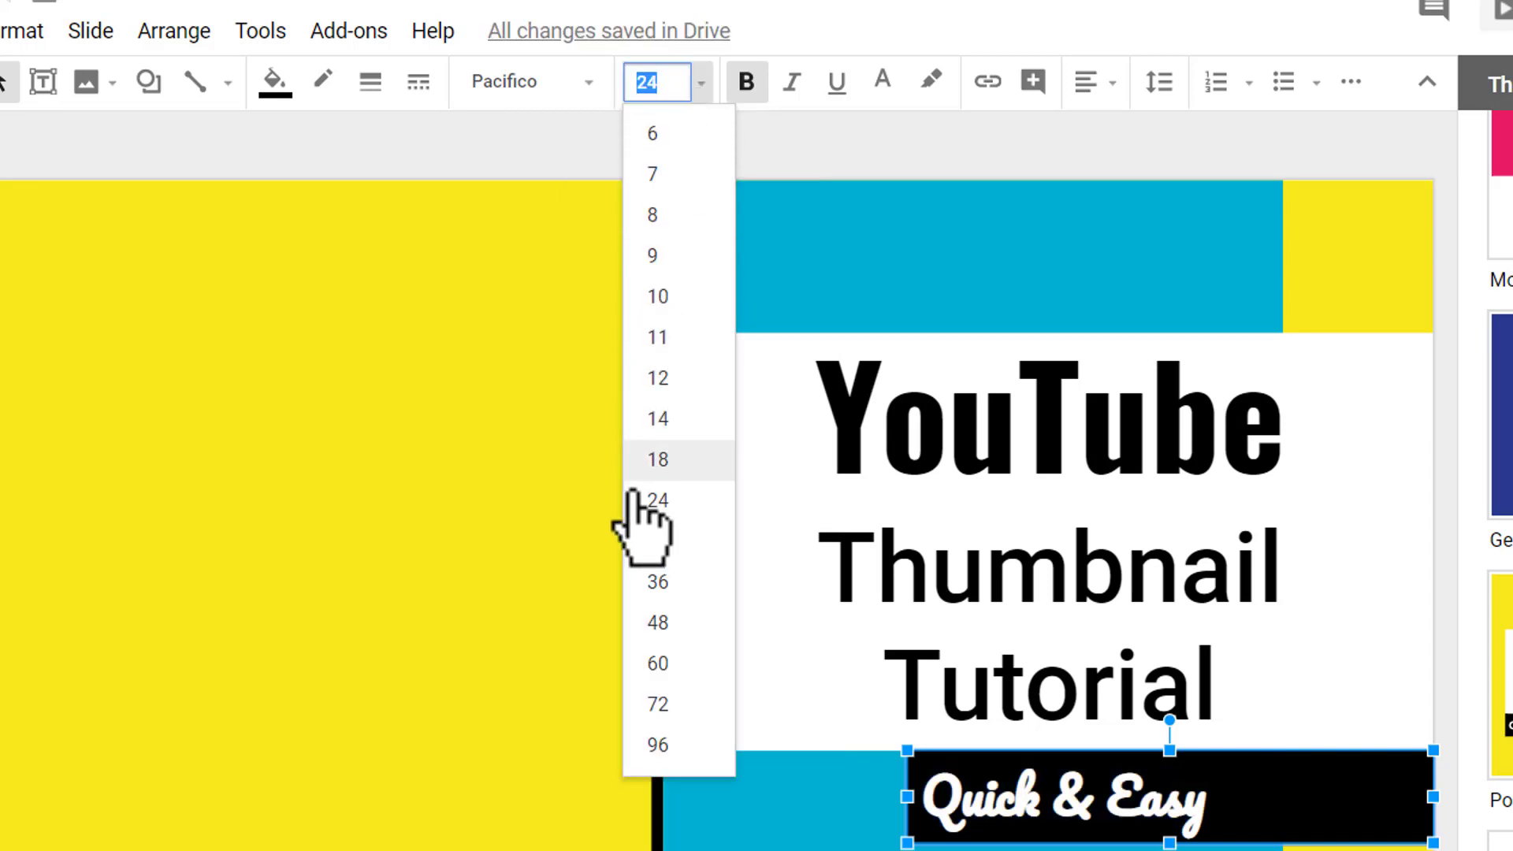
left_click(659, 582)
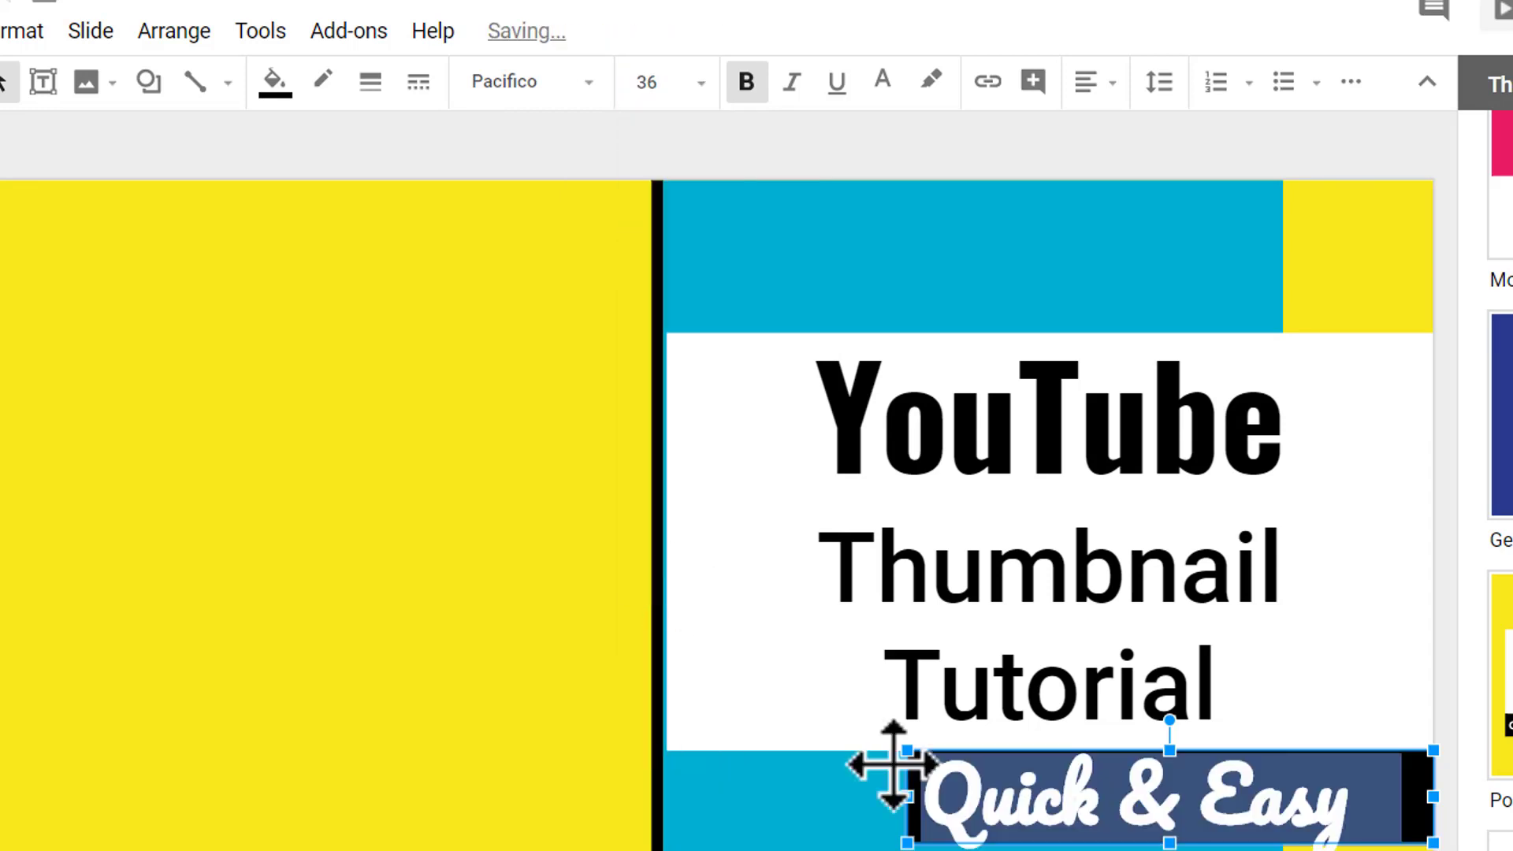
key("Escape")
key("Escape")
left_click_drag(949, 781, 1364, 784)
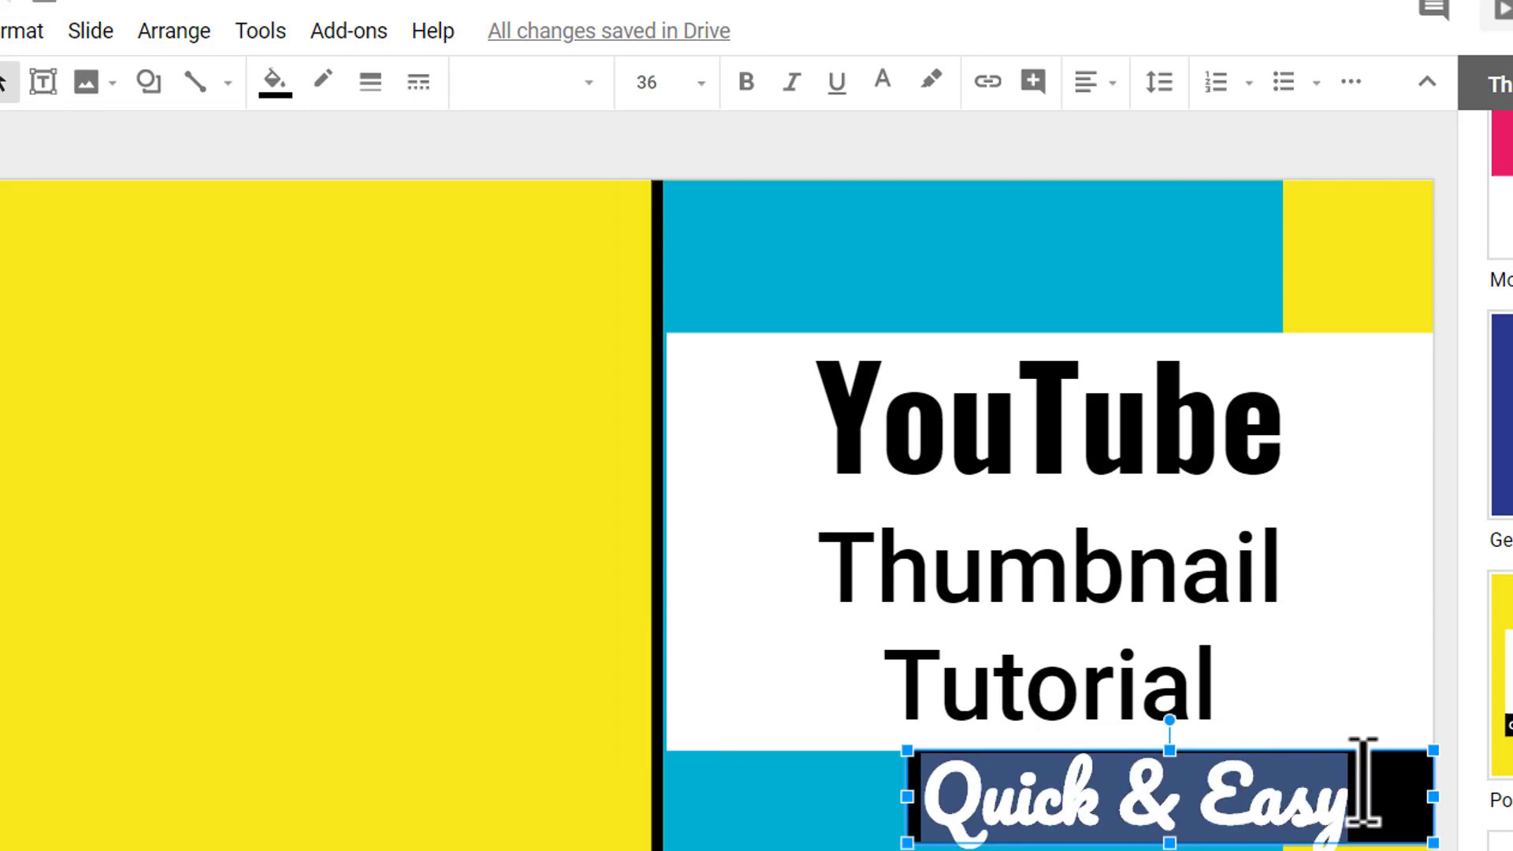
left_click(747, 82)
key("Escape")
key("Escape")
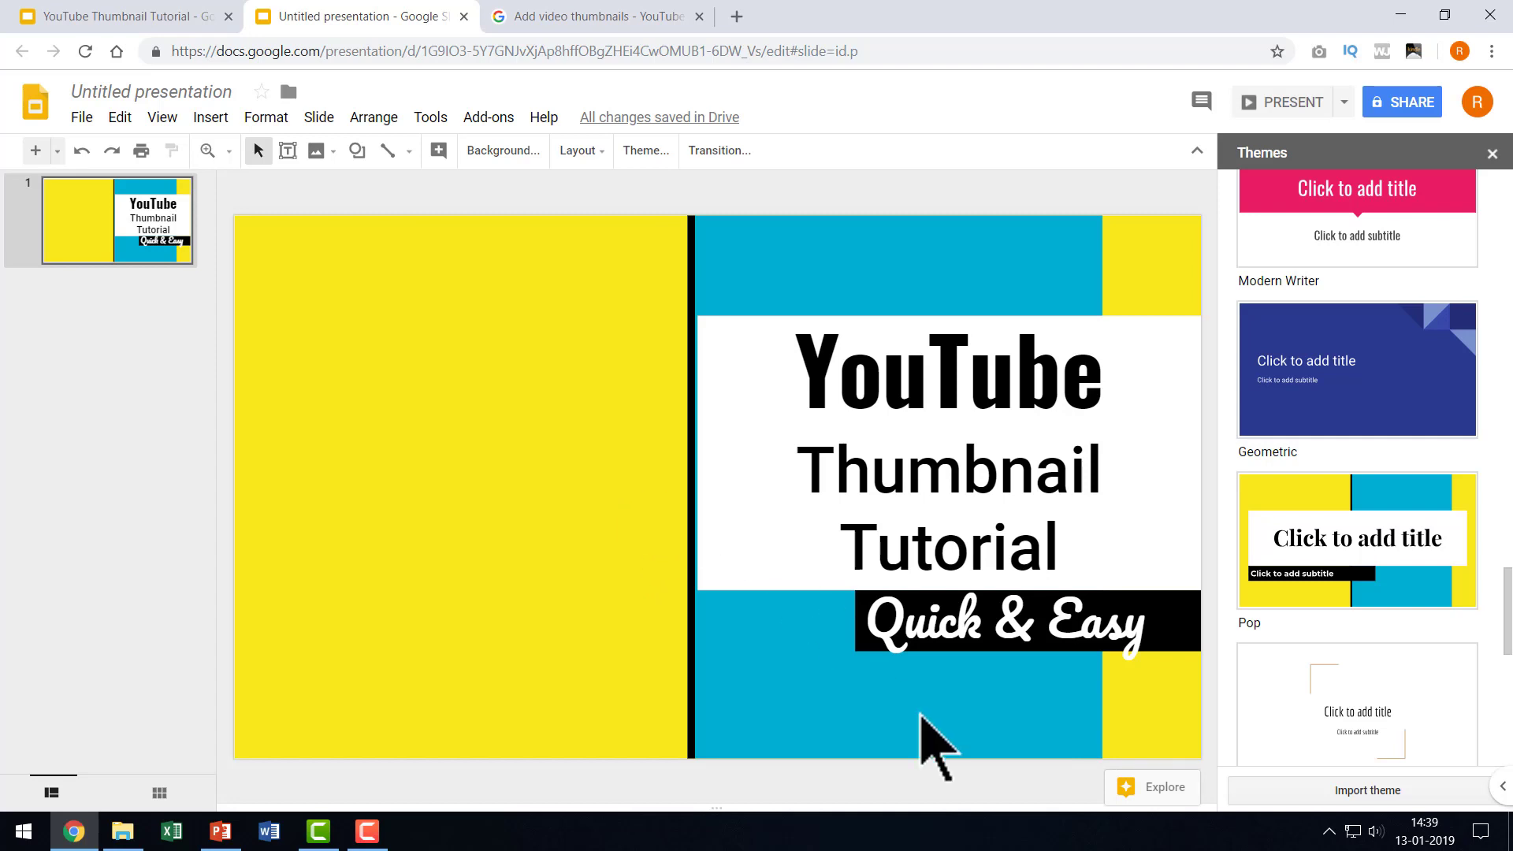
left_click(138, 16)
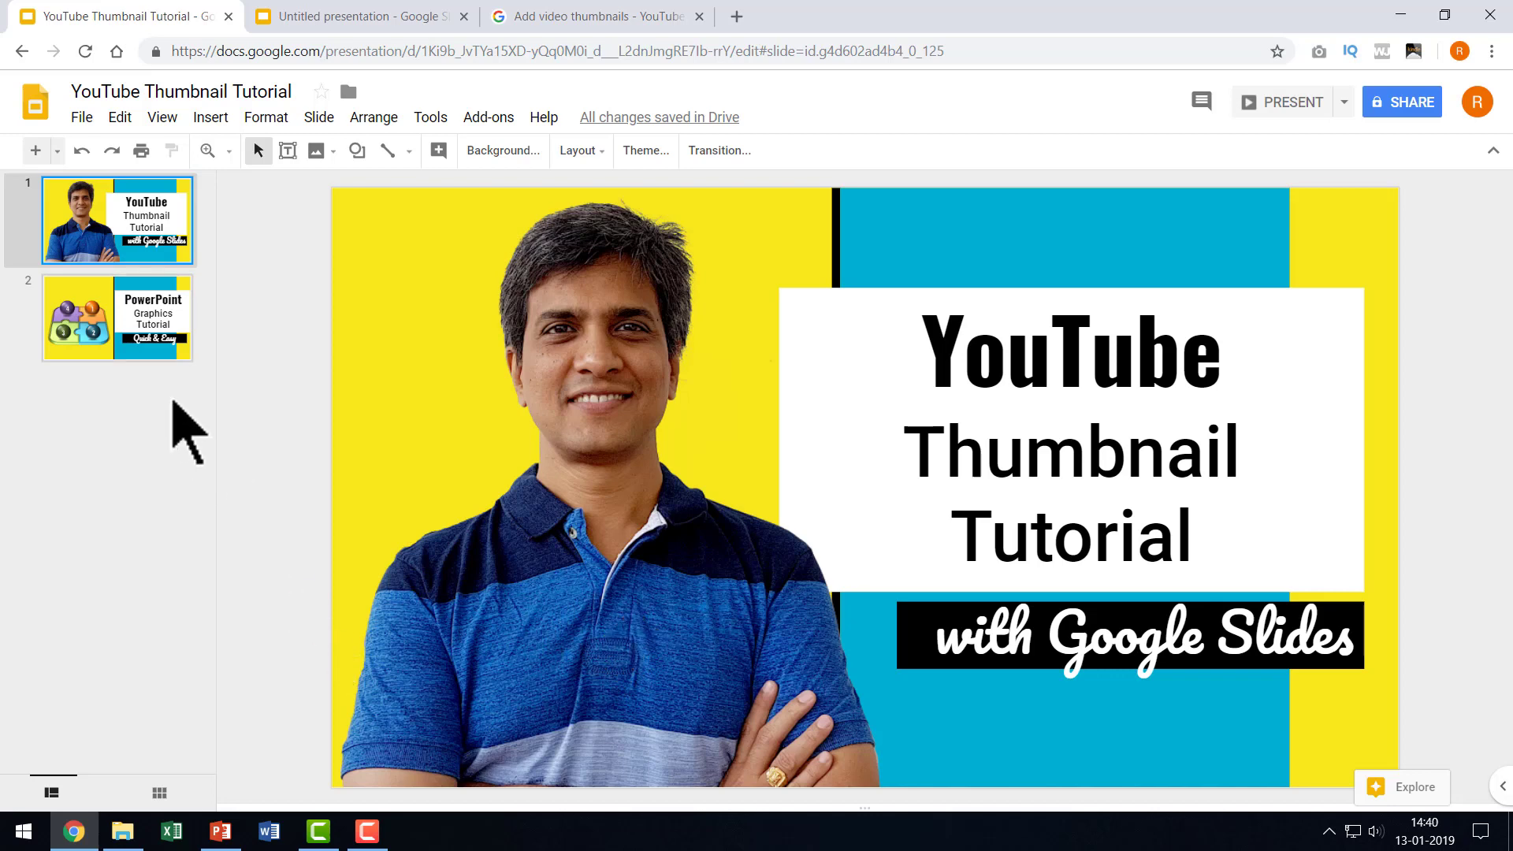
left_click(194, 357)
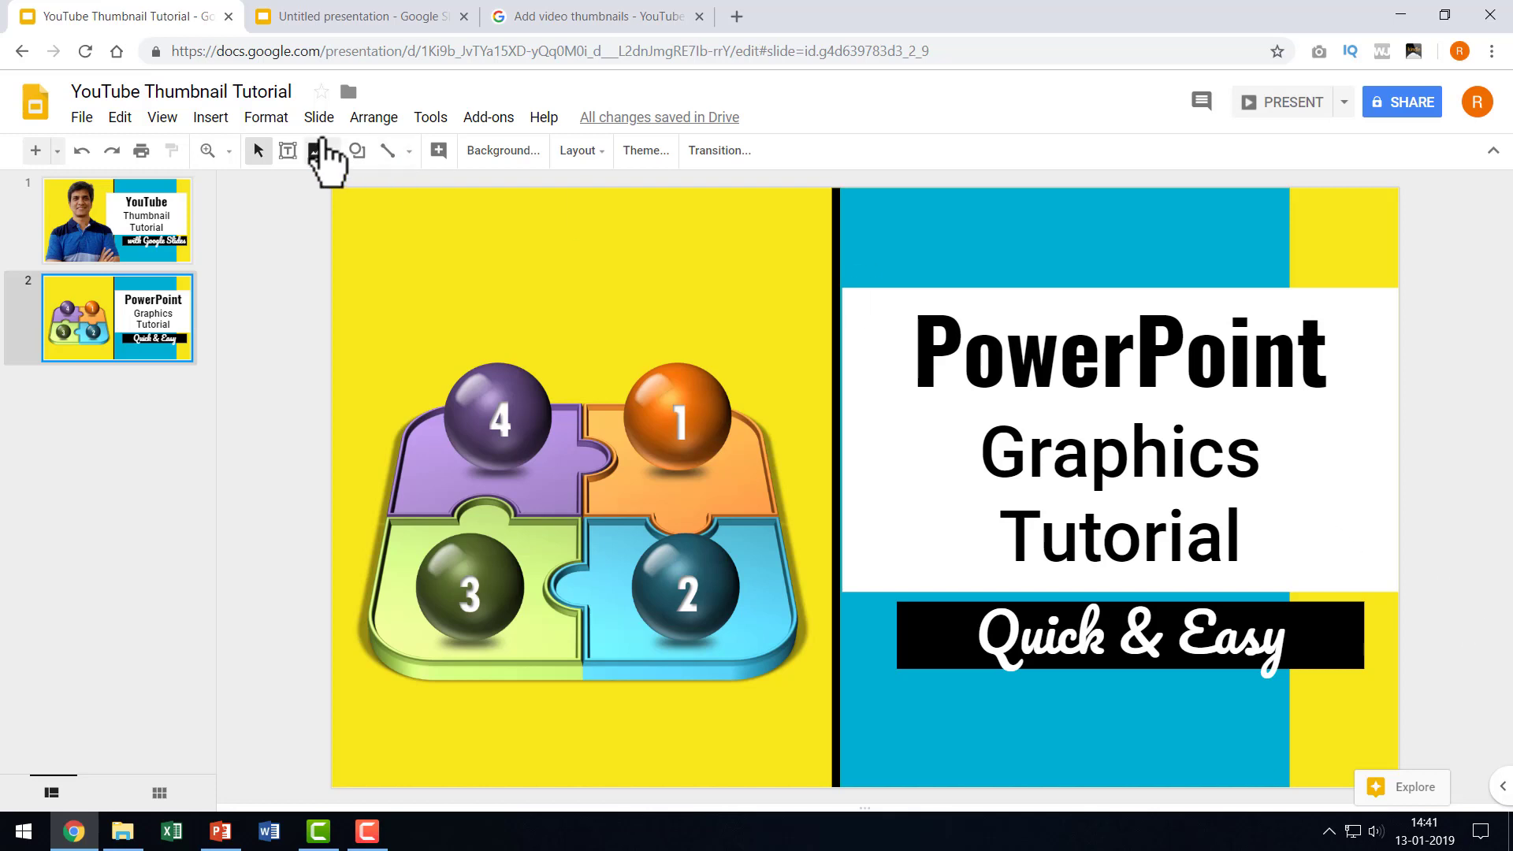
left_click(142, 224)
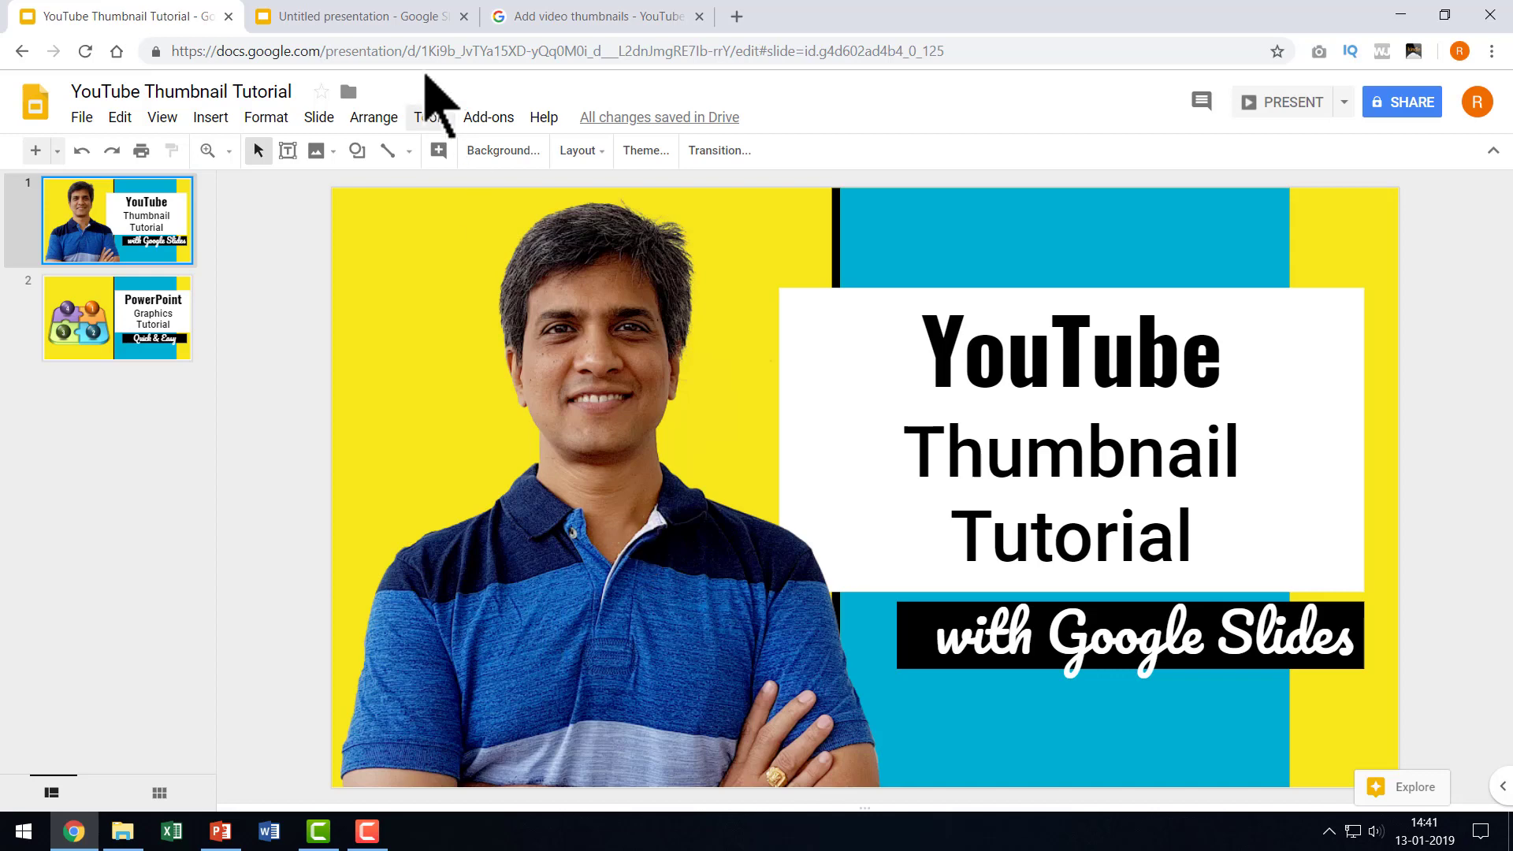
left_click(370, 22)
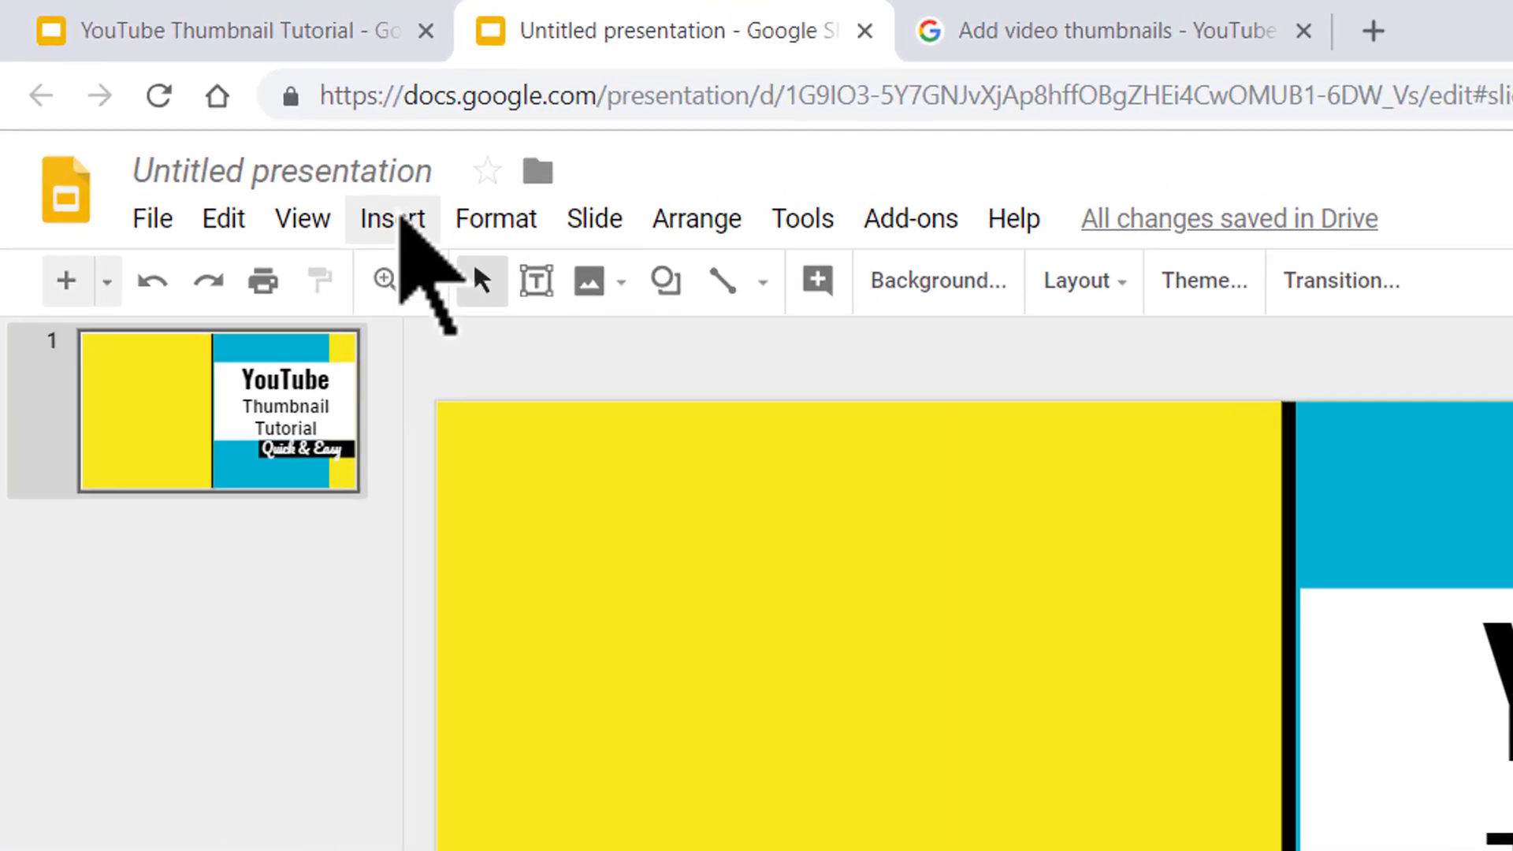
Upload the portrait photo, crop its sides and top, and fit it to the left yellow panel.
left_click(401, 217)
mouse_move(446, 281)
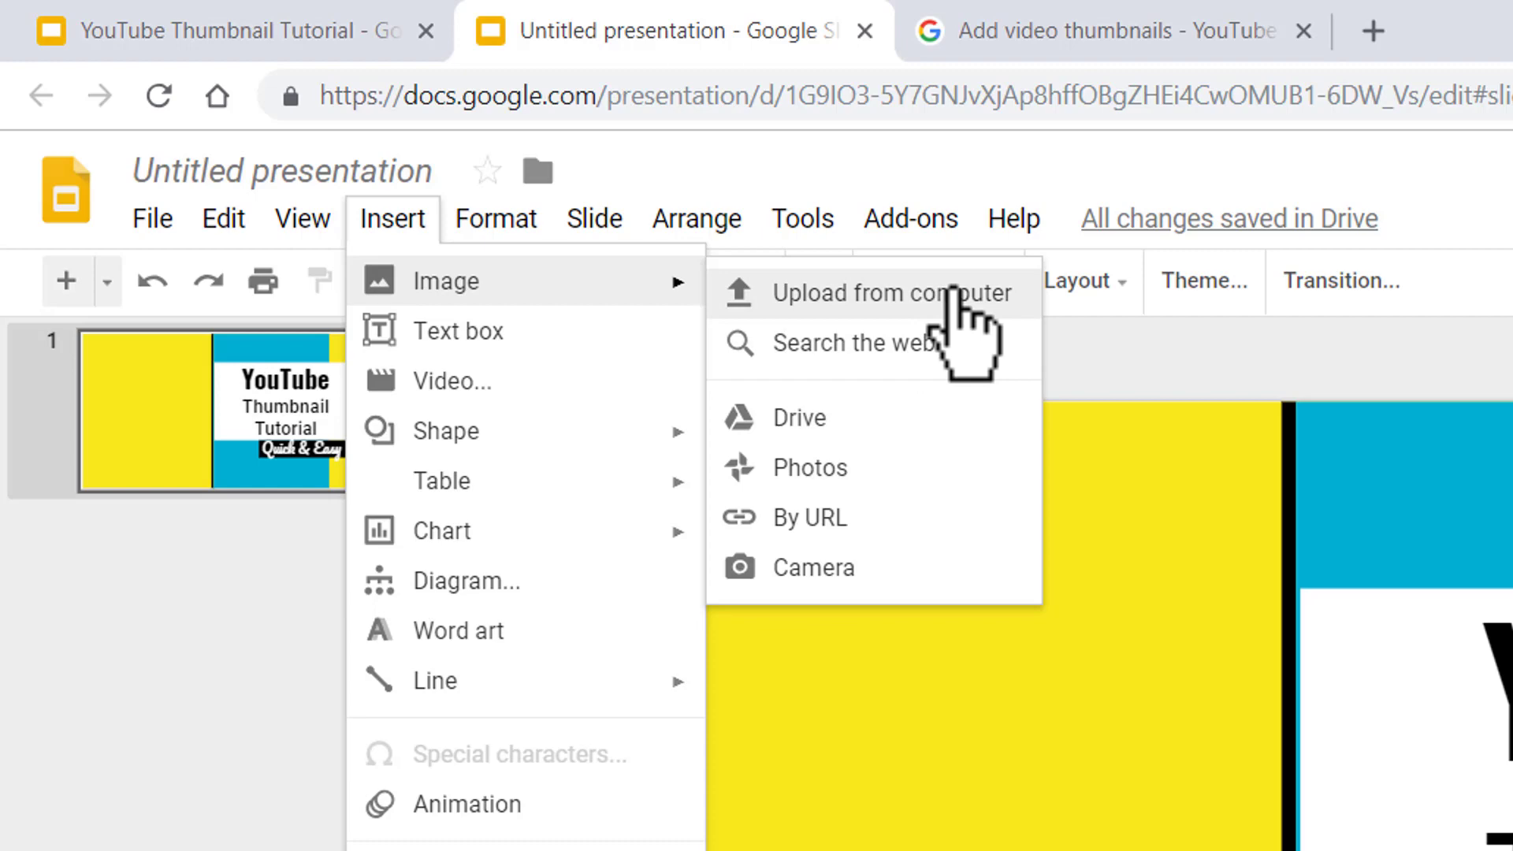
left_click(956, 291)
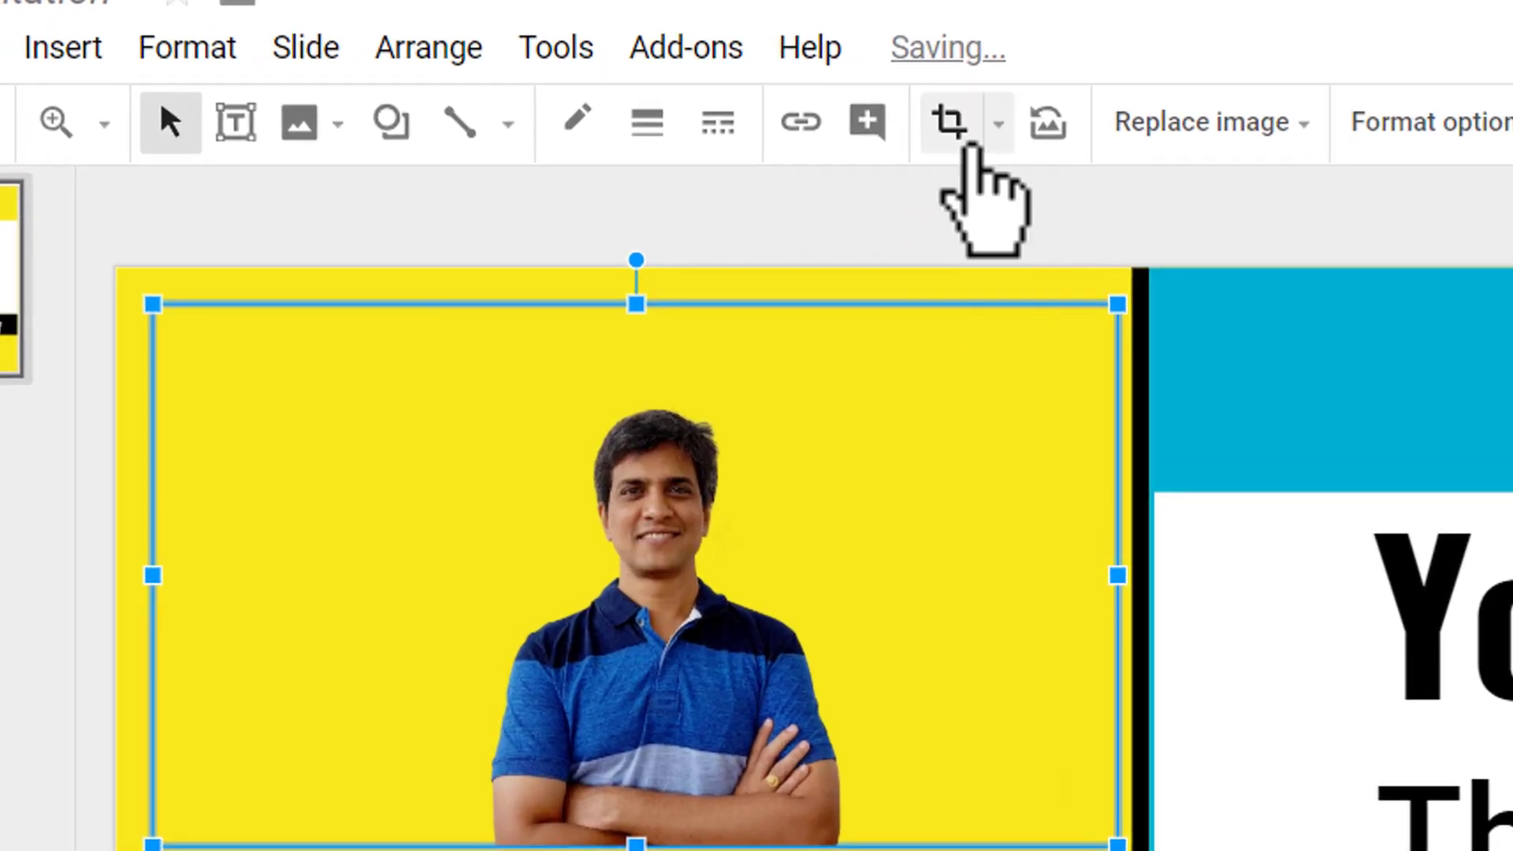
left_click(955, 120)
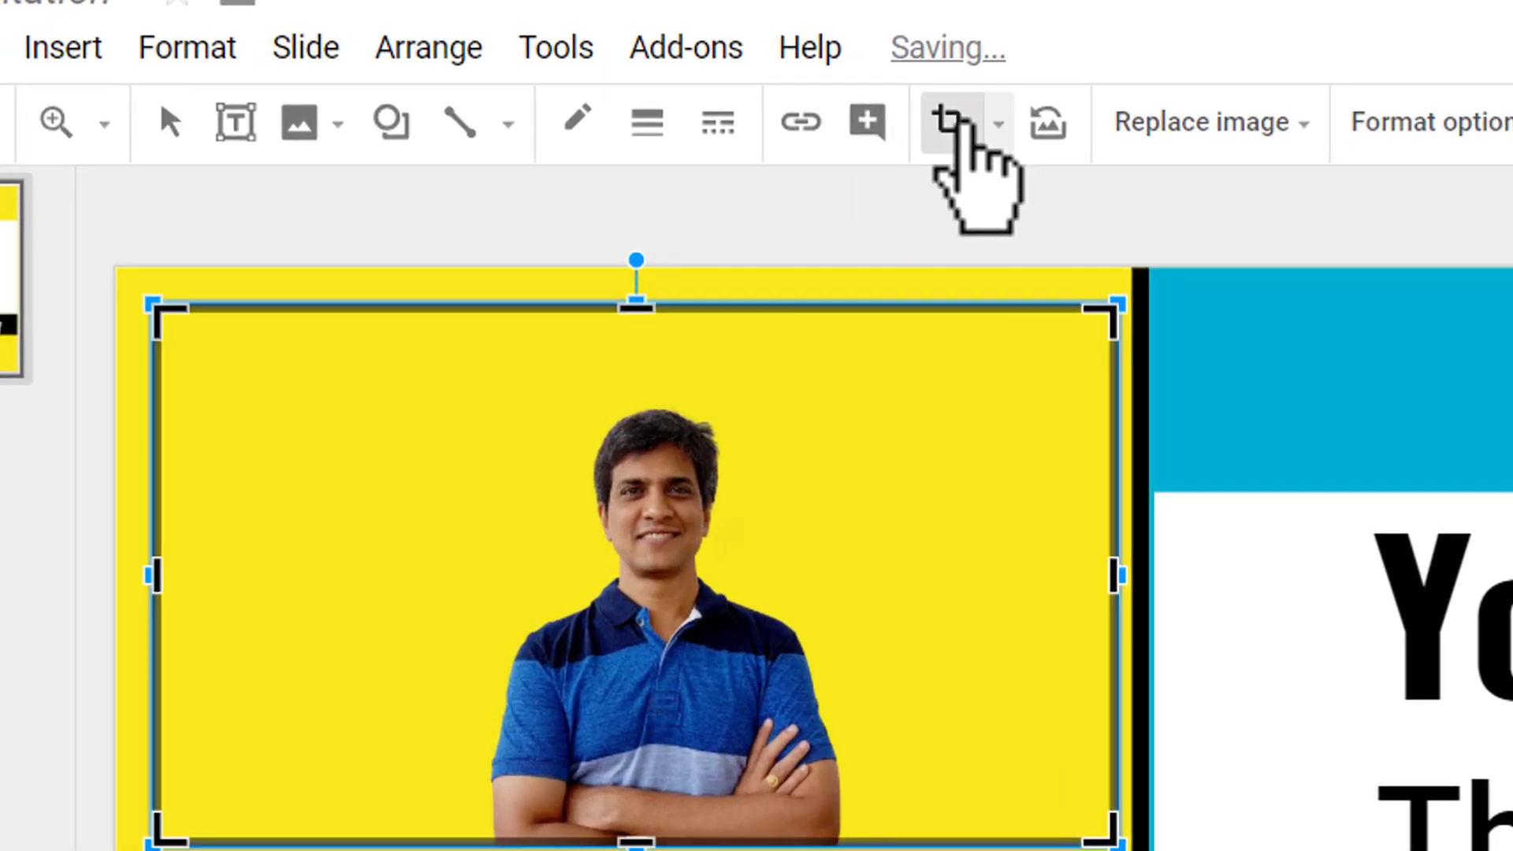
left_click_drag(1113, 574, 855, 605)
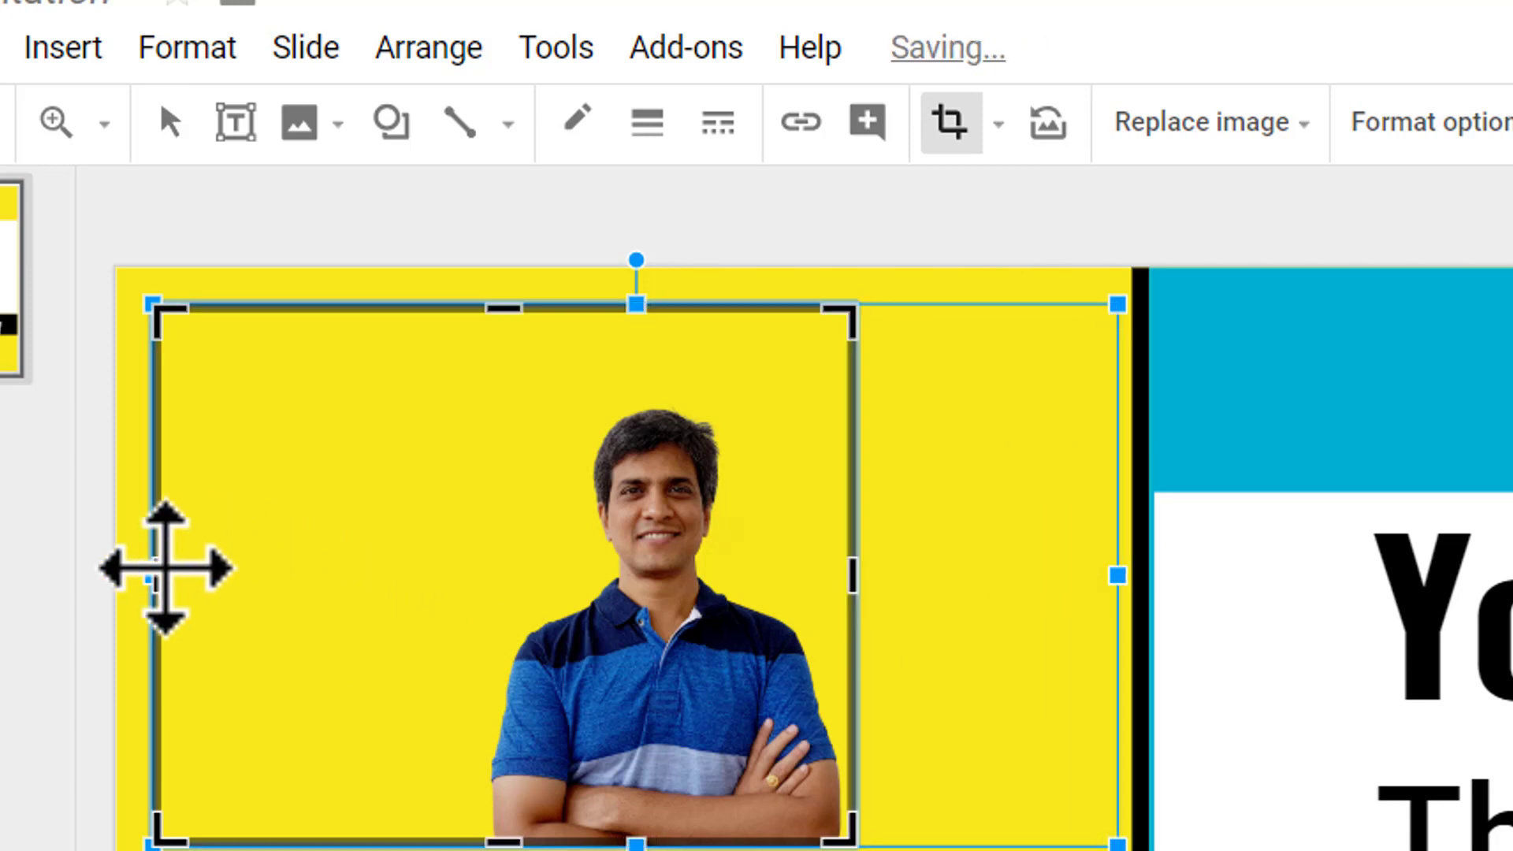
left_click_drag(161, 568, 476, 639)
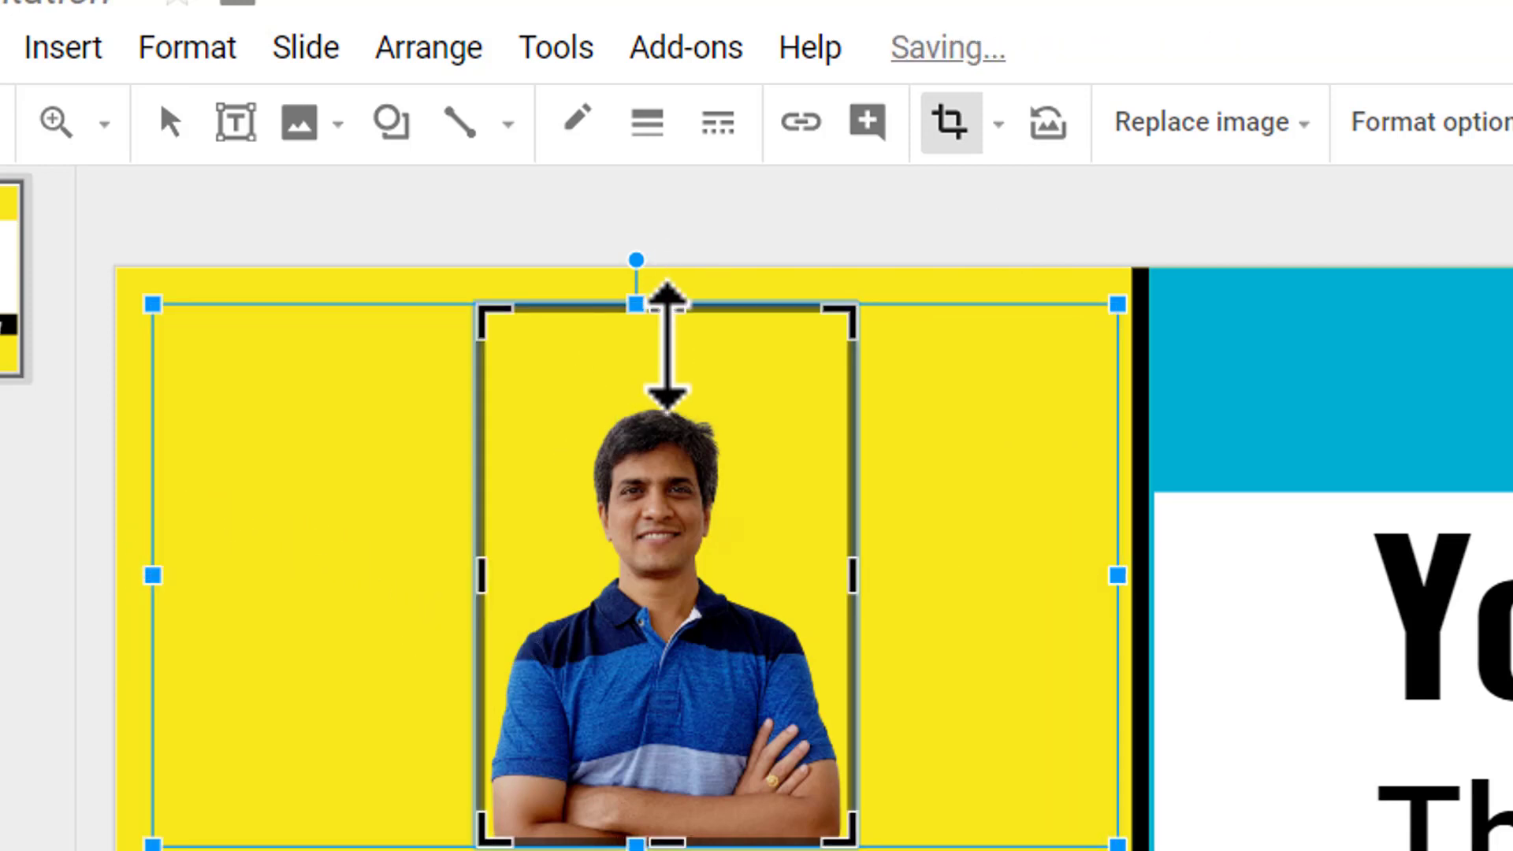
left_click_drag(667, 355, 669, 401)
key("Return")
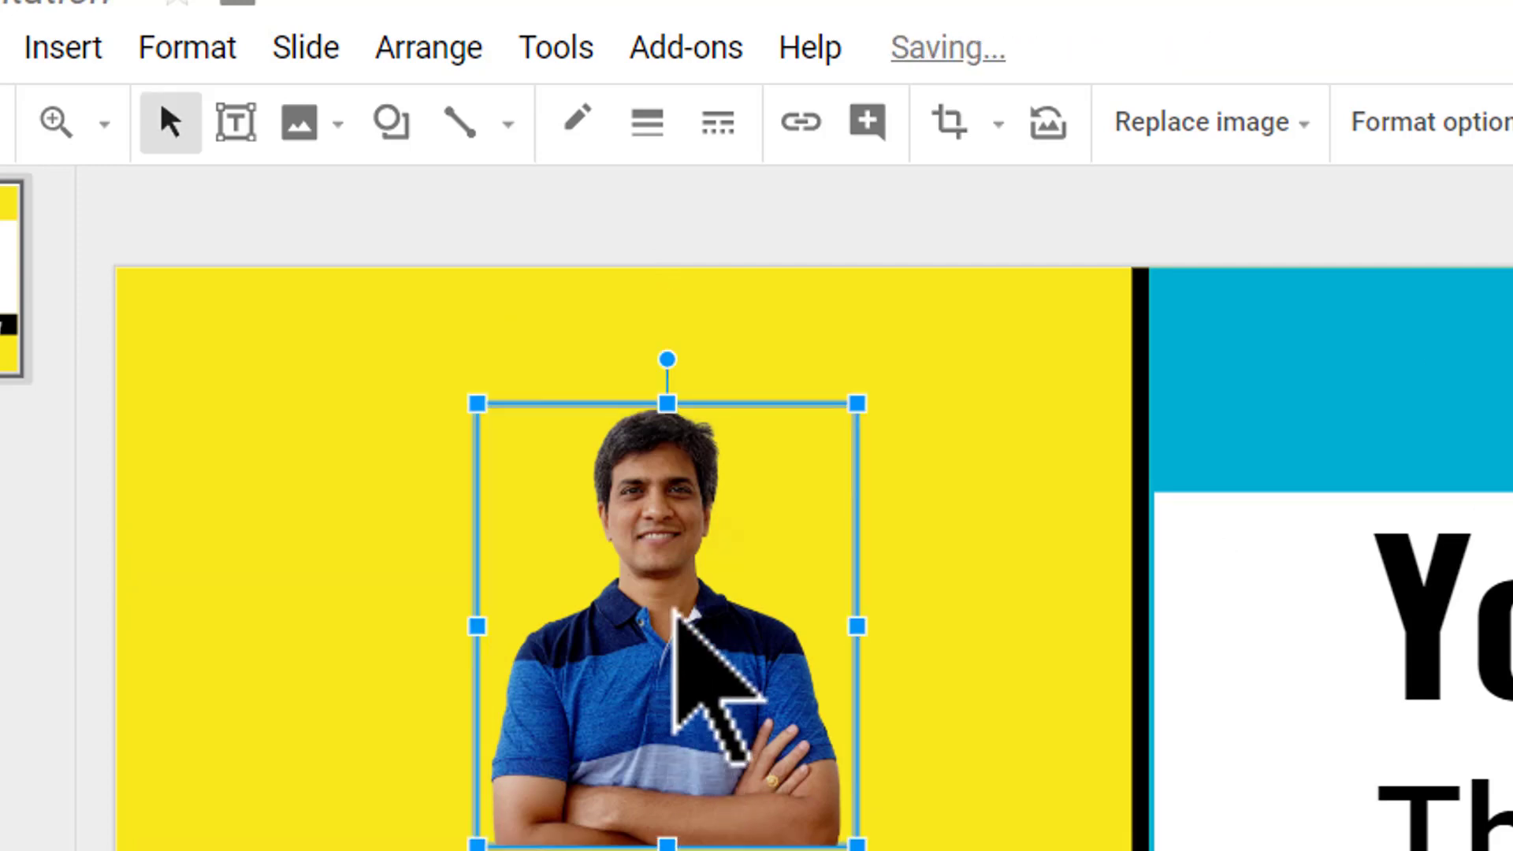
left_click_drag(674, 607, 319, 501)
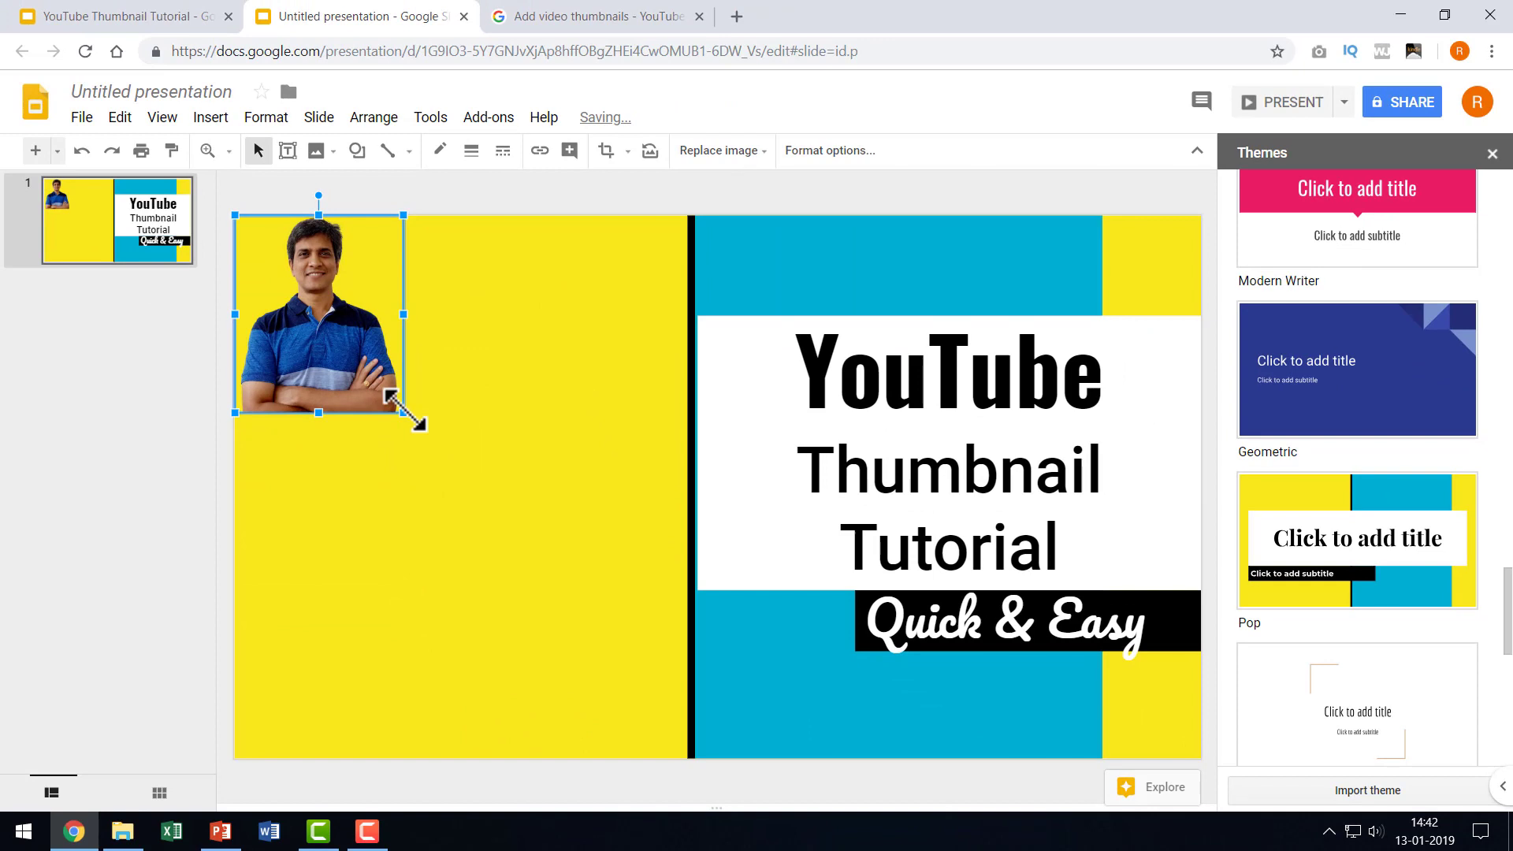
mouse_move(404, 412)
left_mouse_down()
mouse_move(642, 736)
mouse_move(678, 758)
left_mouse_up()
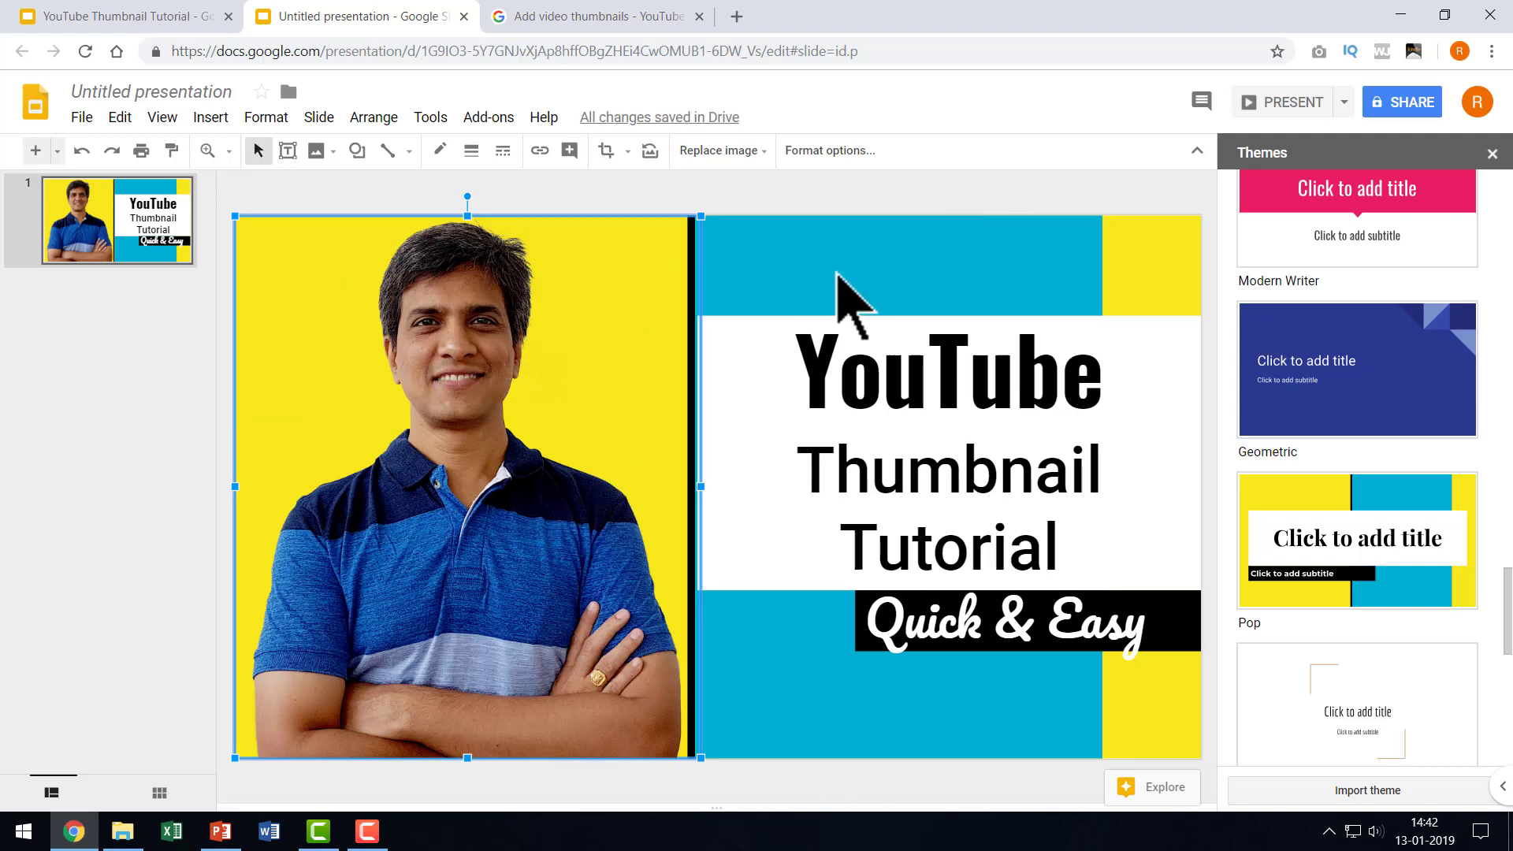
Trim the photo's bottom and enlarge it down to the slide's bottom edge.
left_click(977, 196)
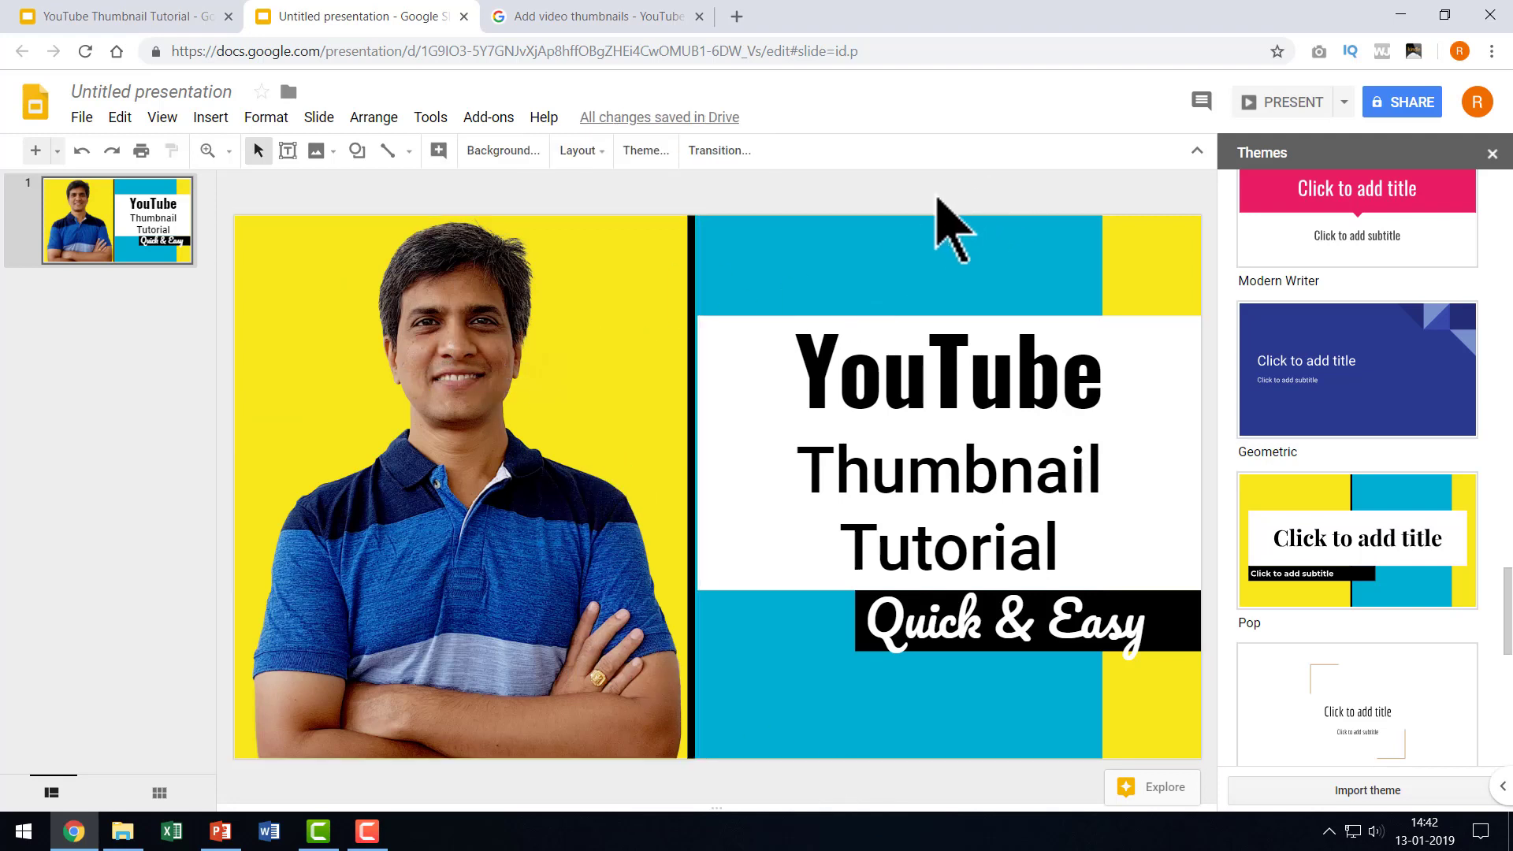
left_click(474, 540)
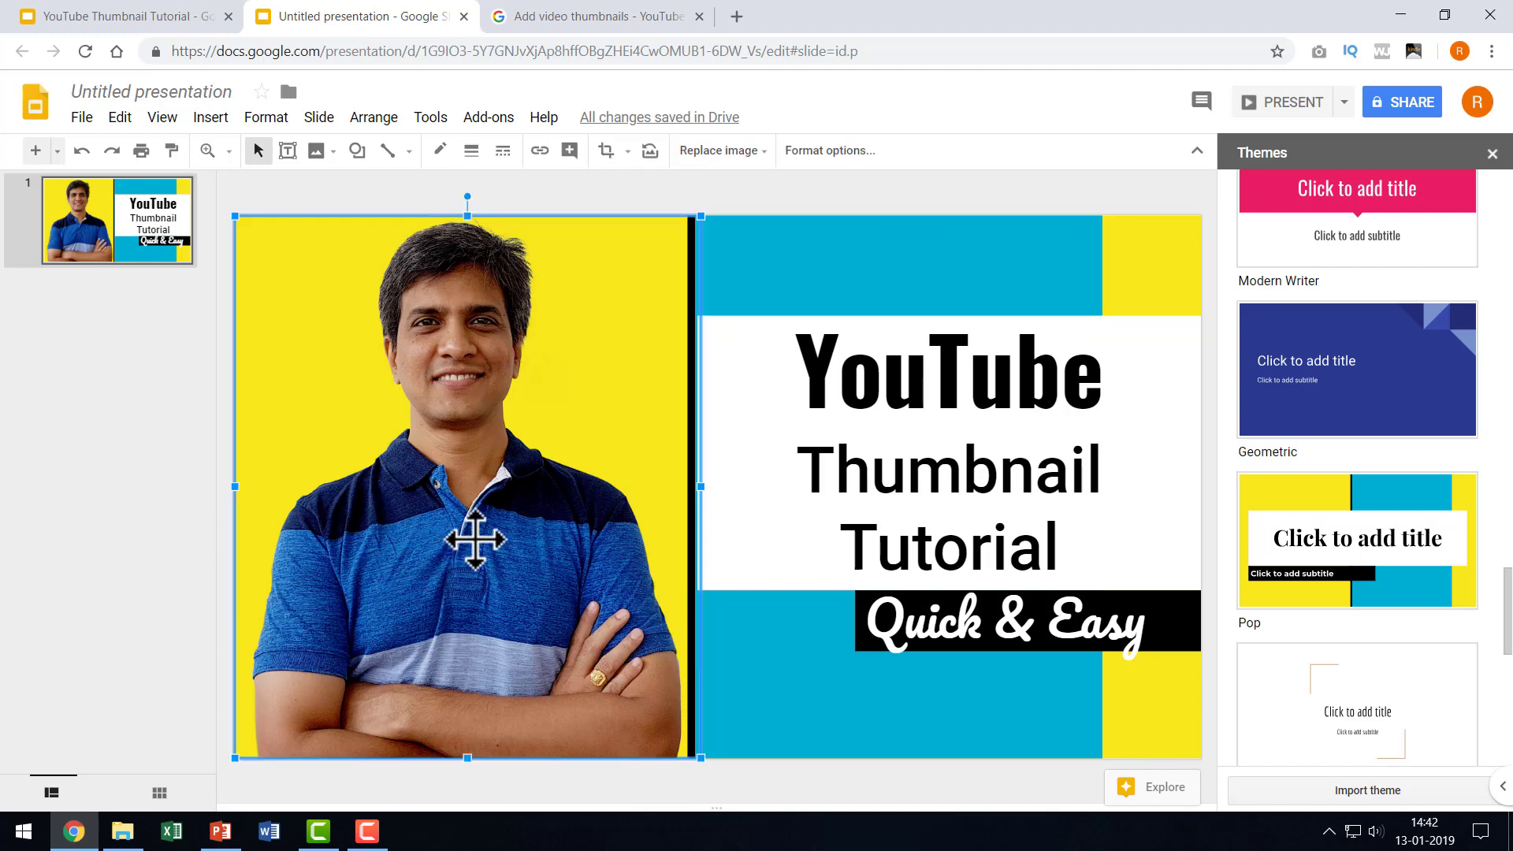
left_click(605, 151)
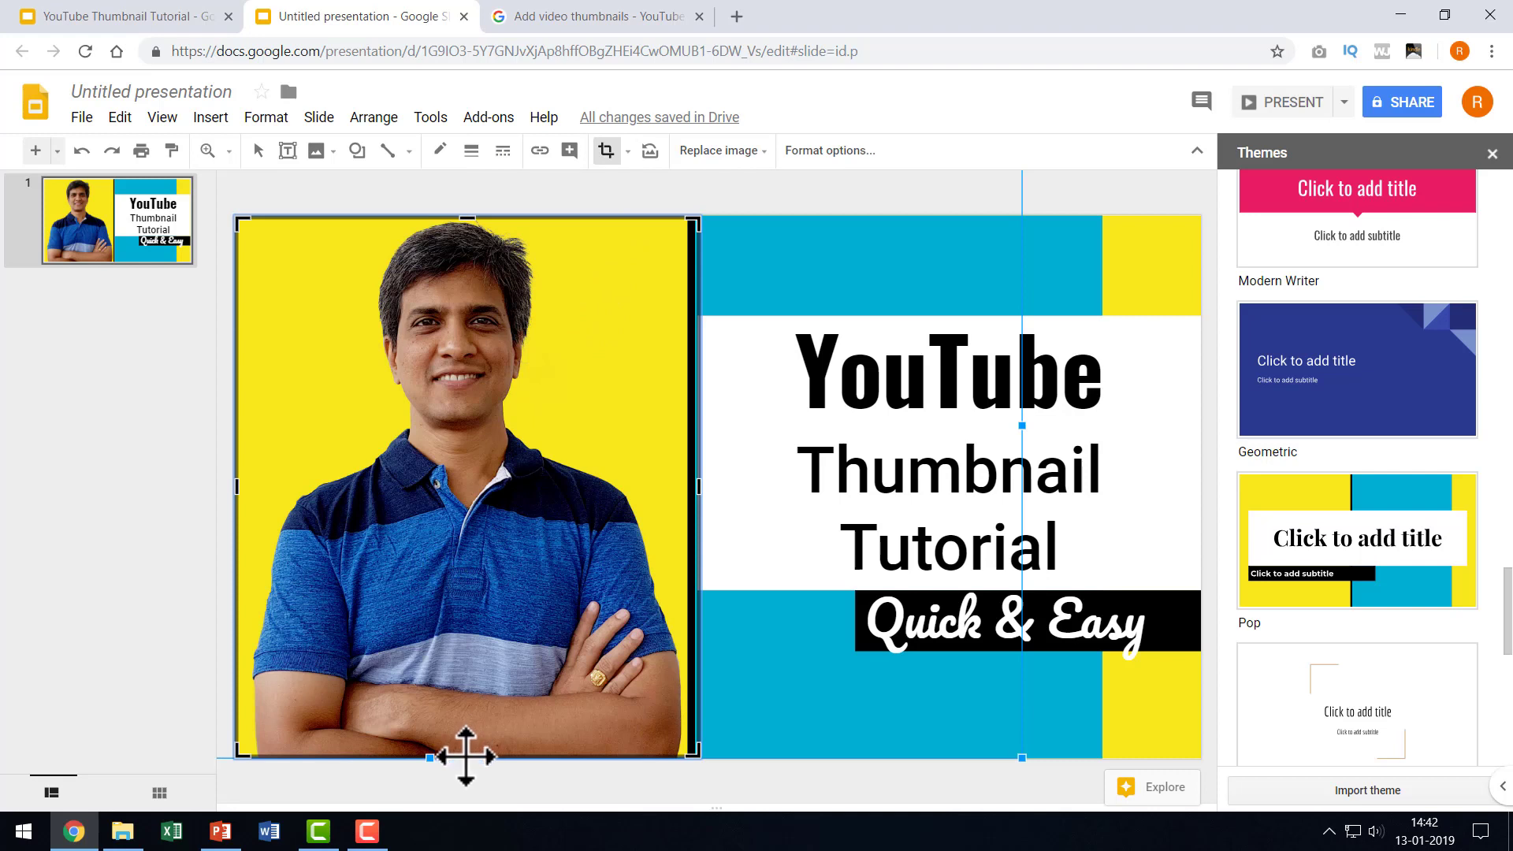
left_click_drag(466, 759, 502, 658)
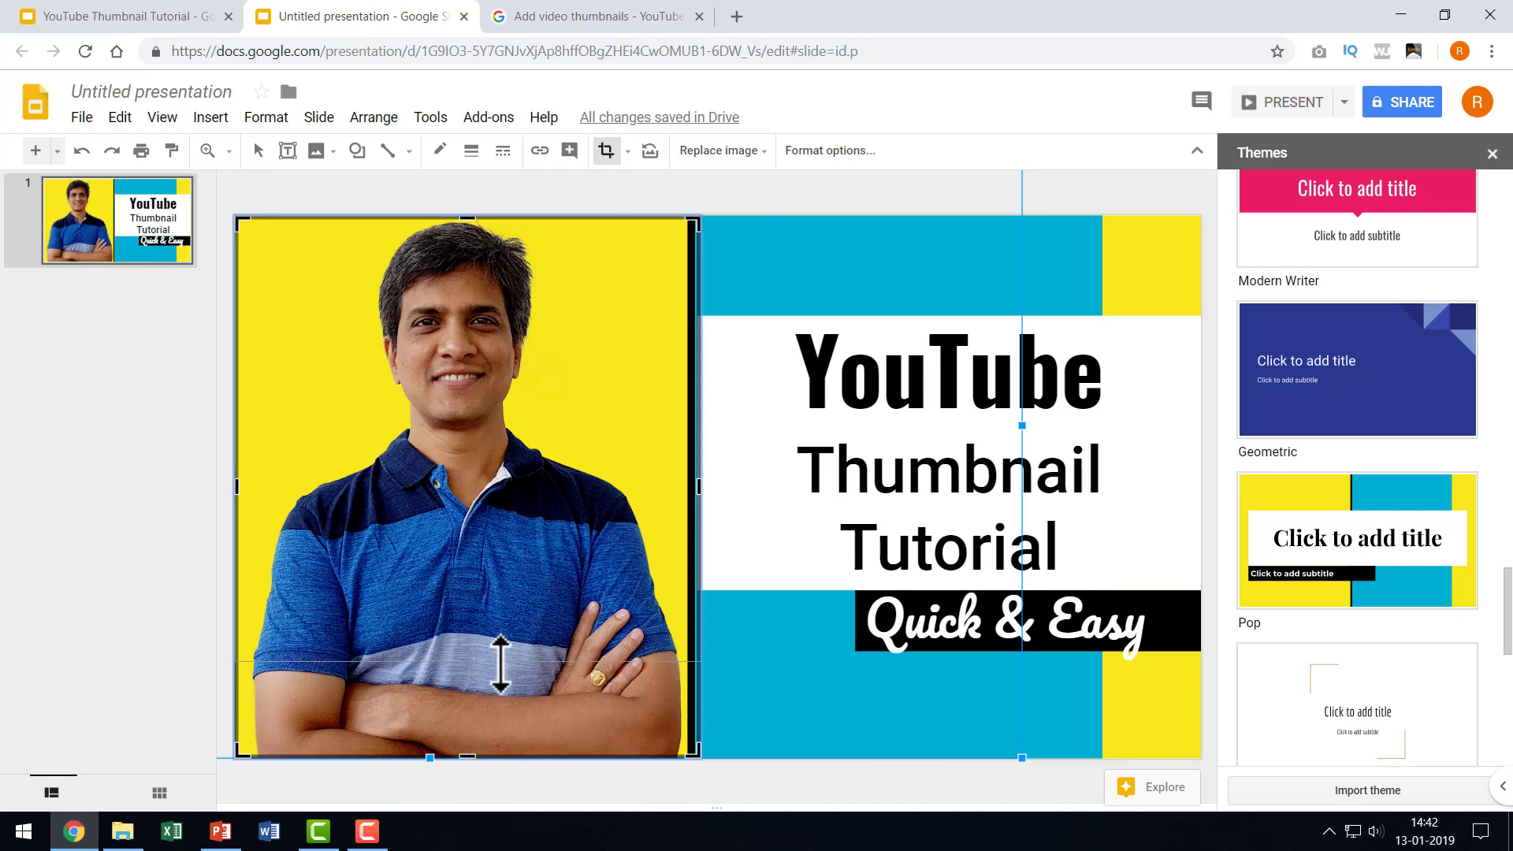
left_click(1147, 203)
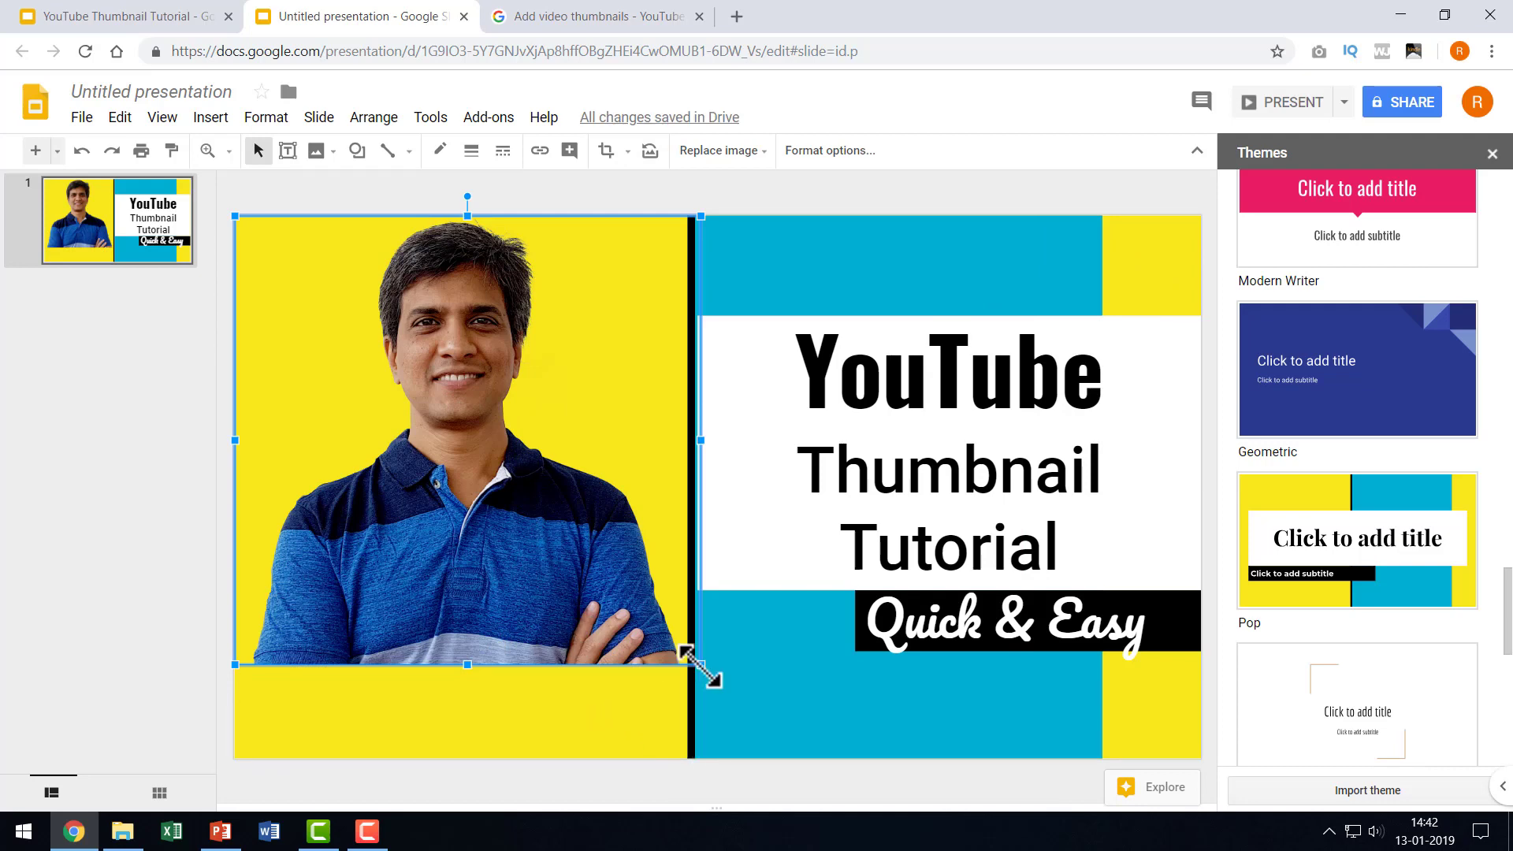
left_click_drag(700, 665, 767, 757)
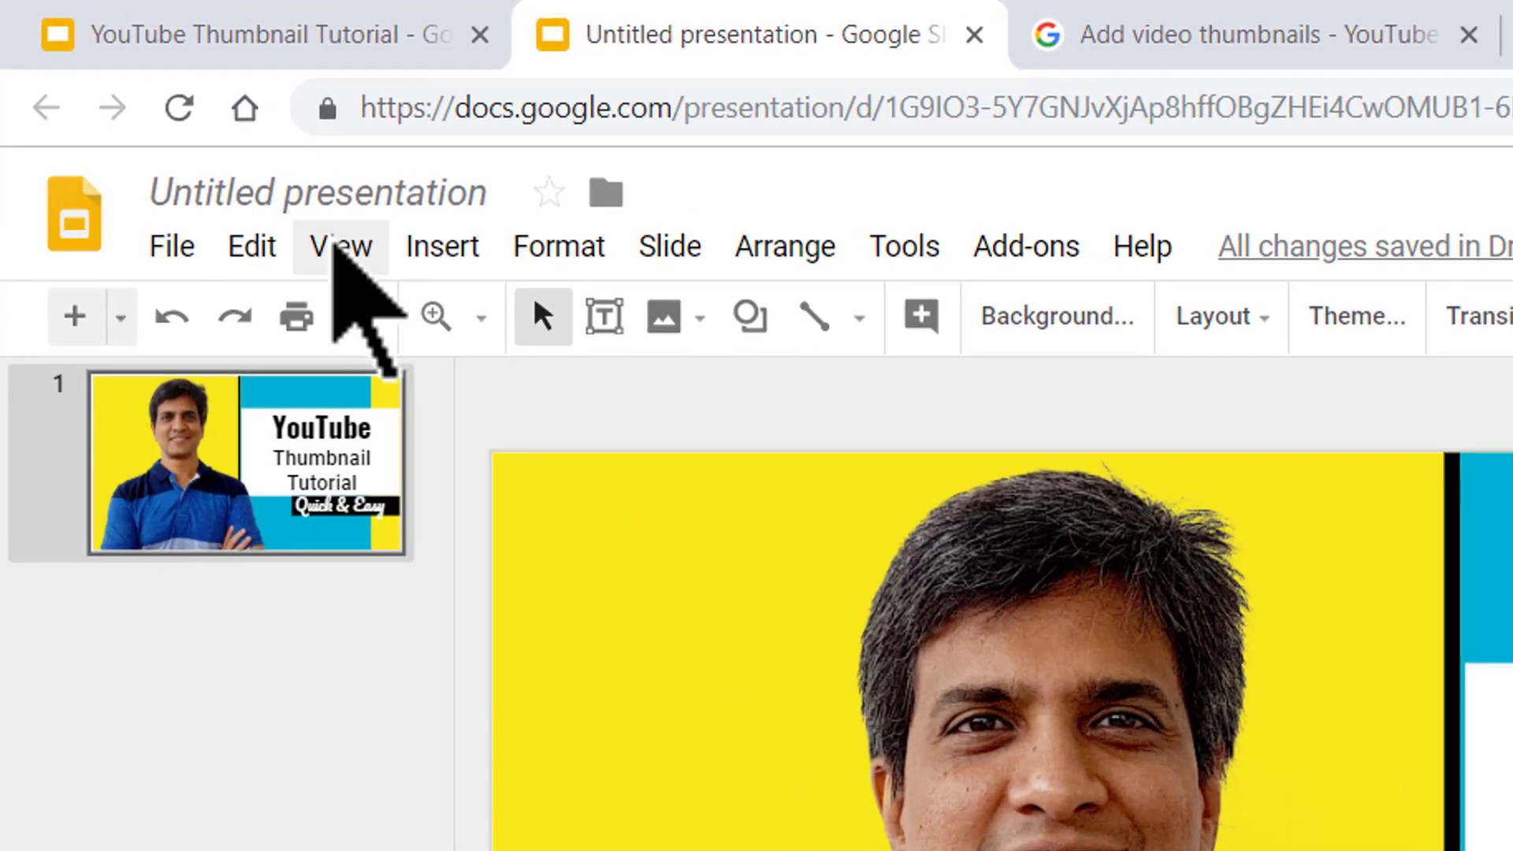
In the theme master, give the title layout a softer orange-yellow background.
left_click(170, 125)
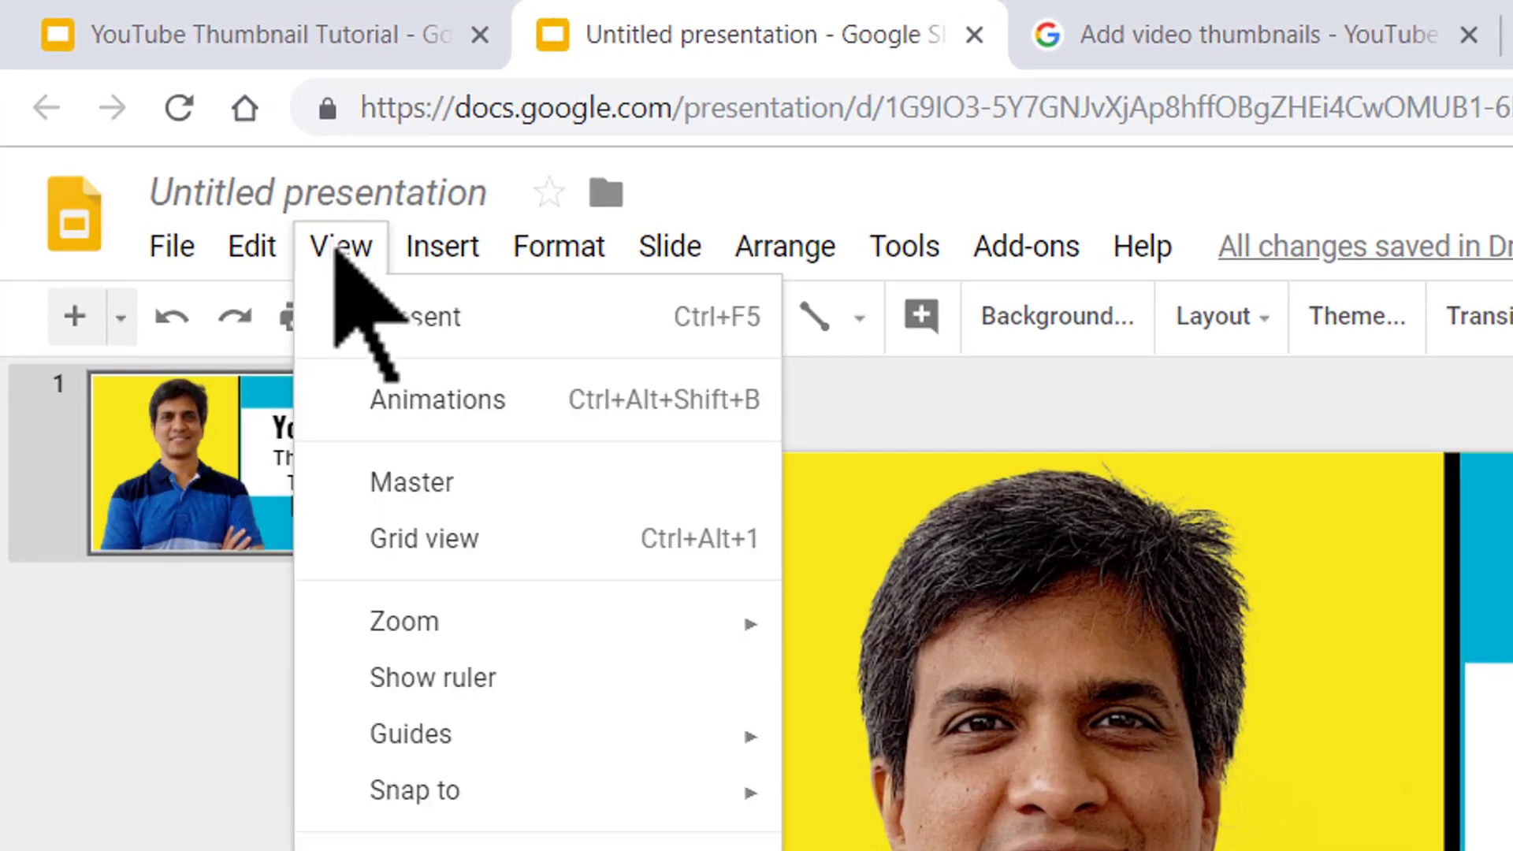
left_click(390, 483)
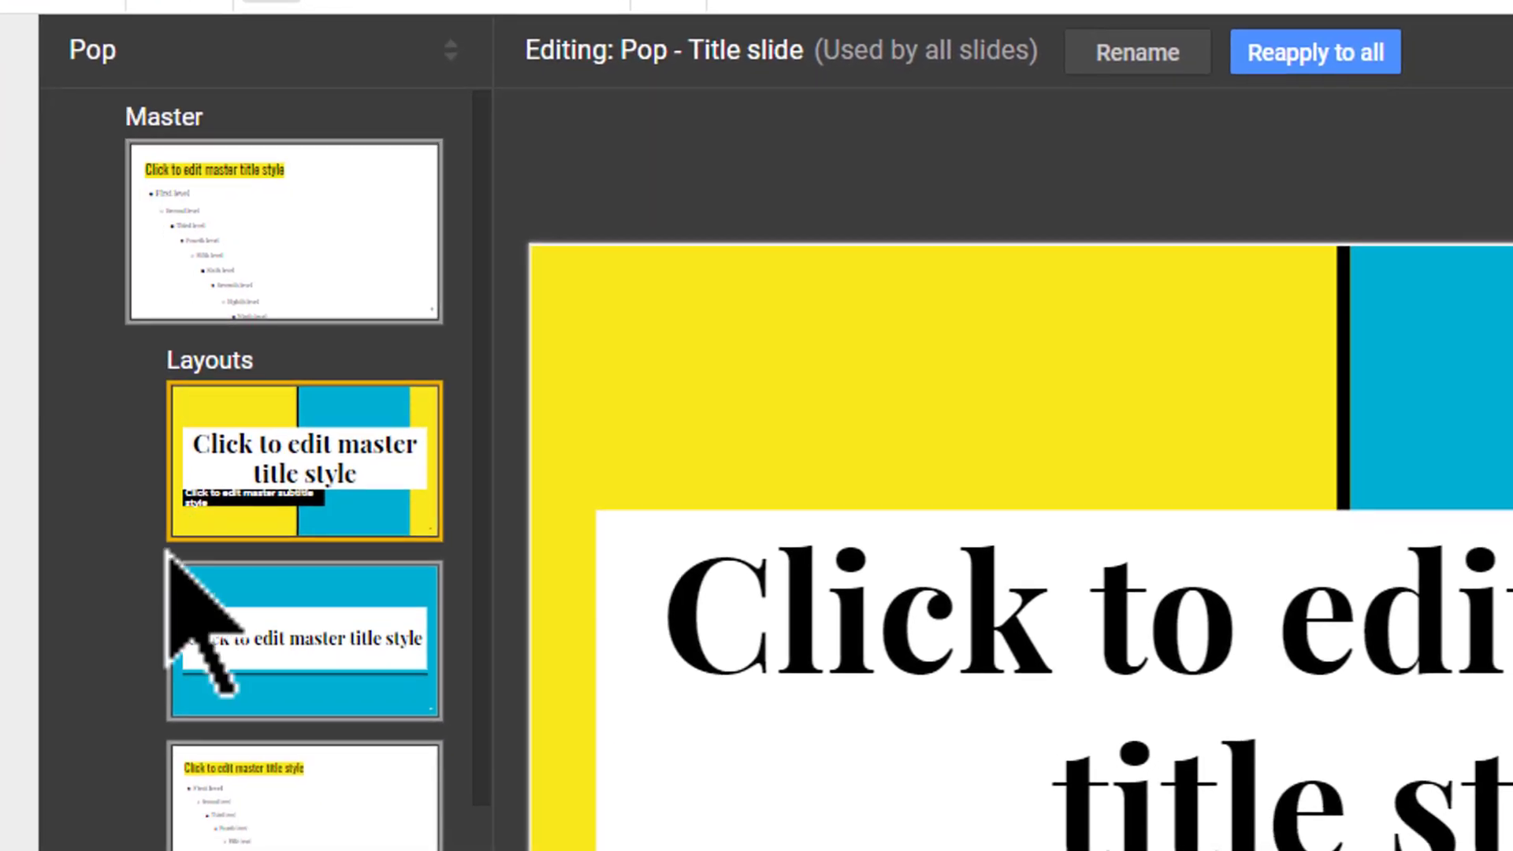
left_click(341, 472)
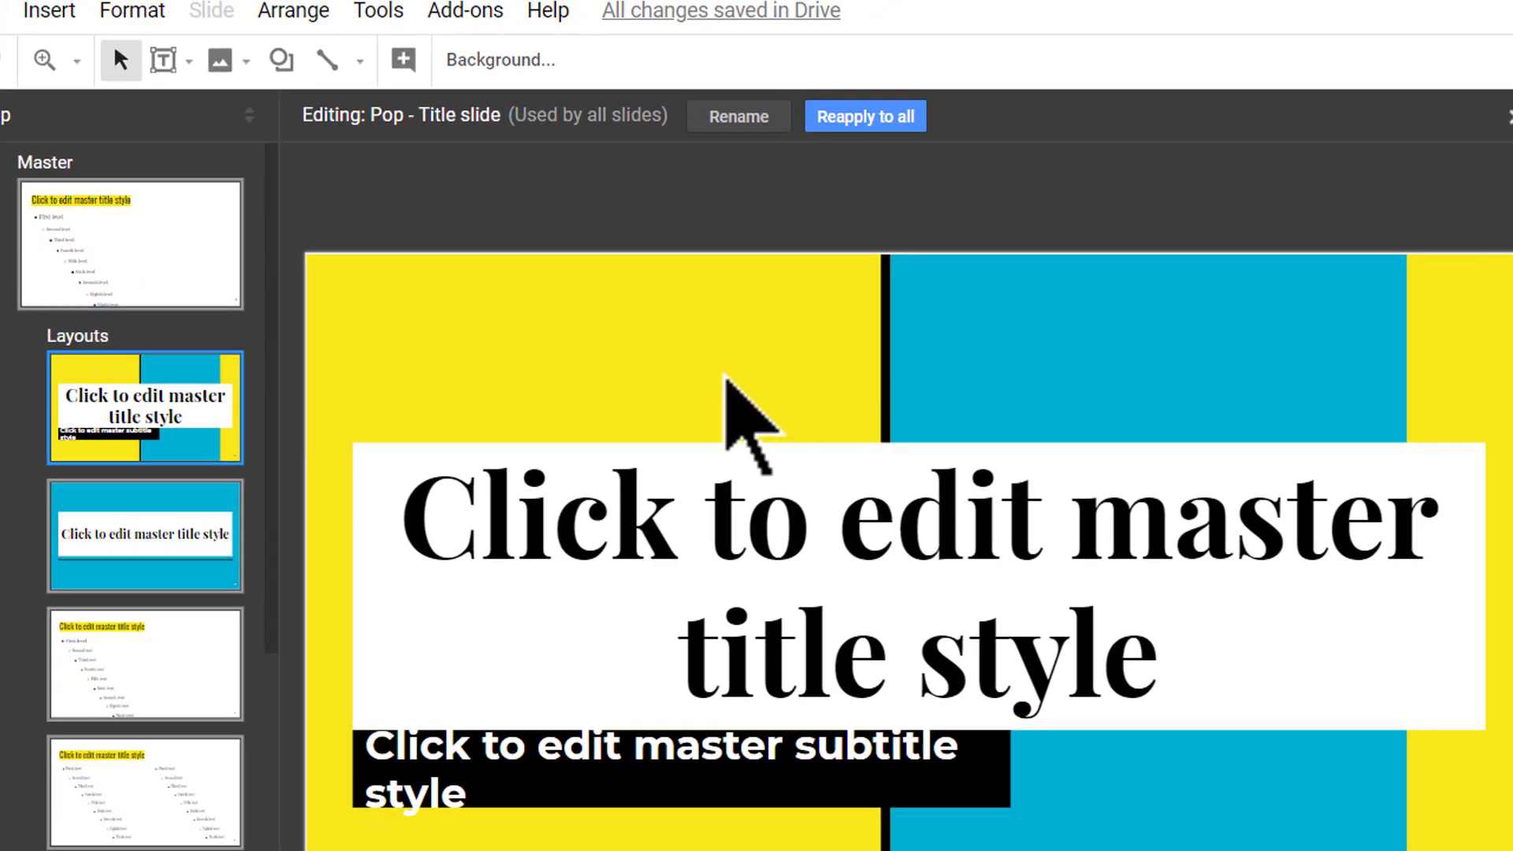
left_click(548, 63)
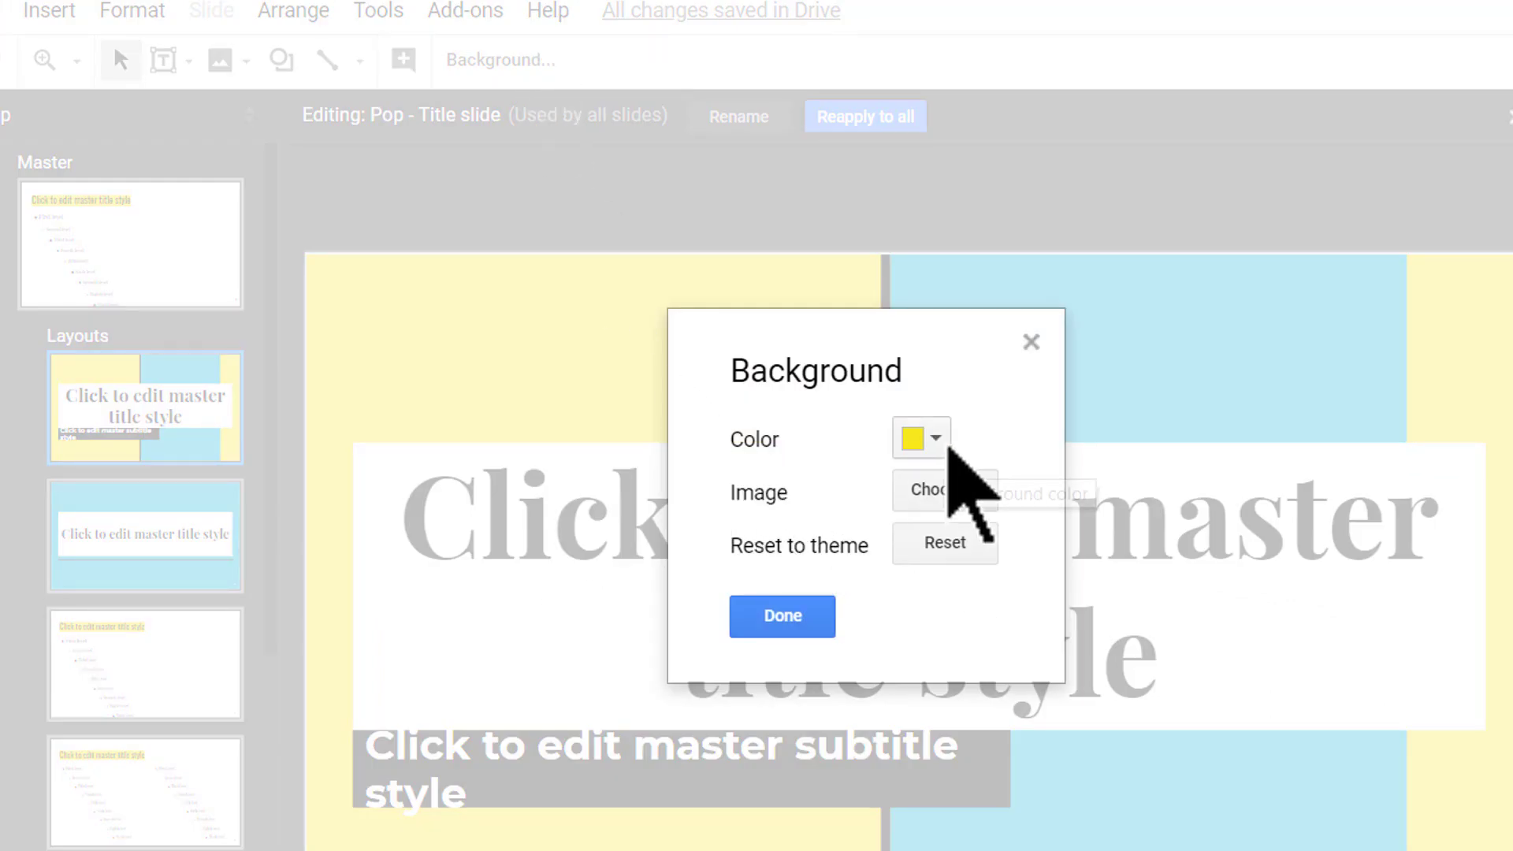
left_click(944, 443)
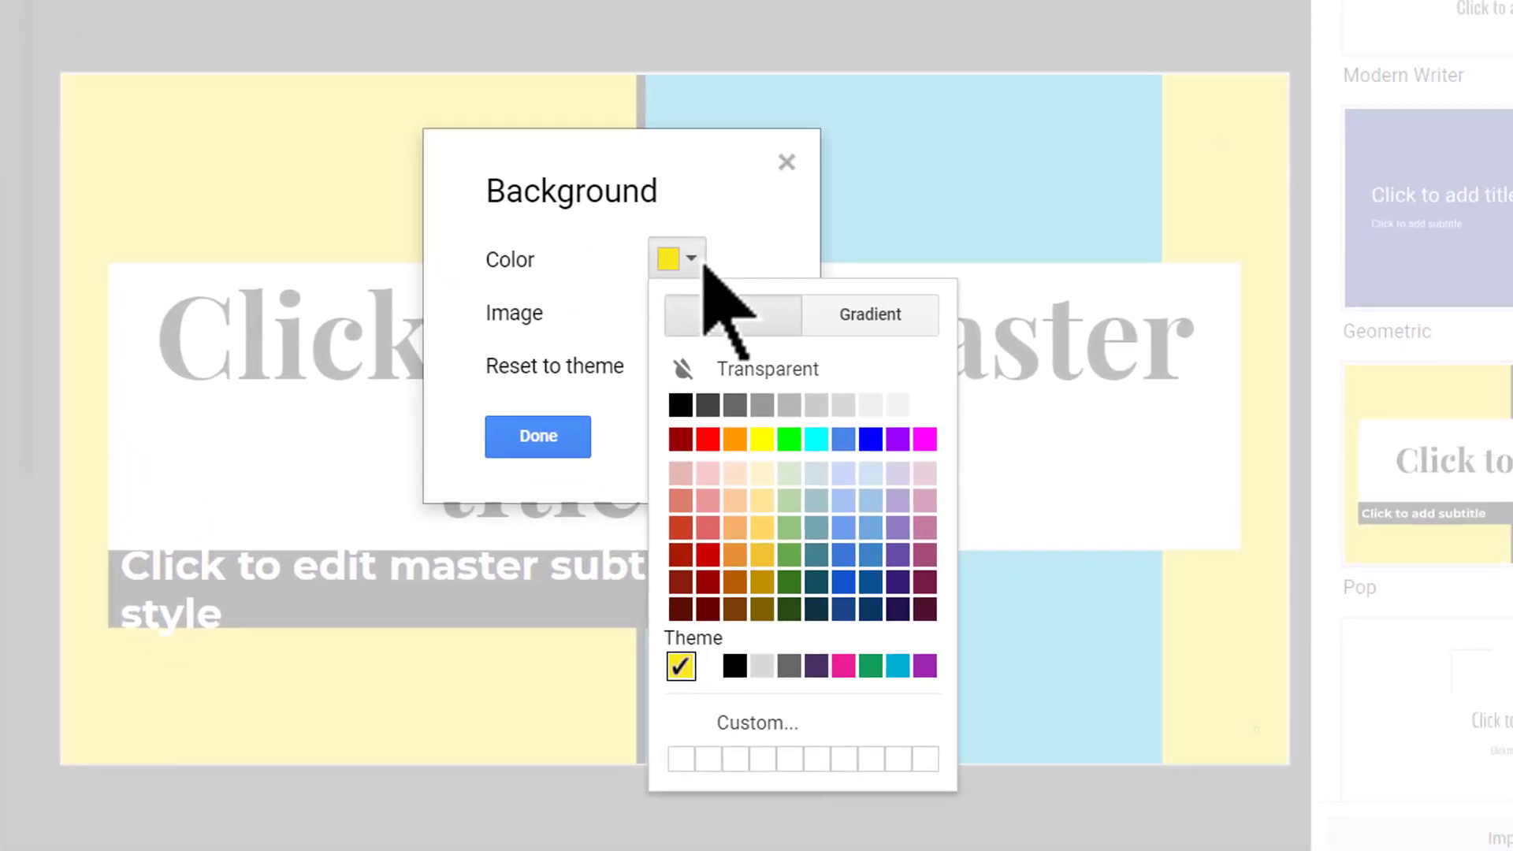
left_click(764, 529)
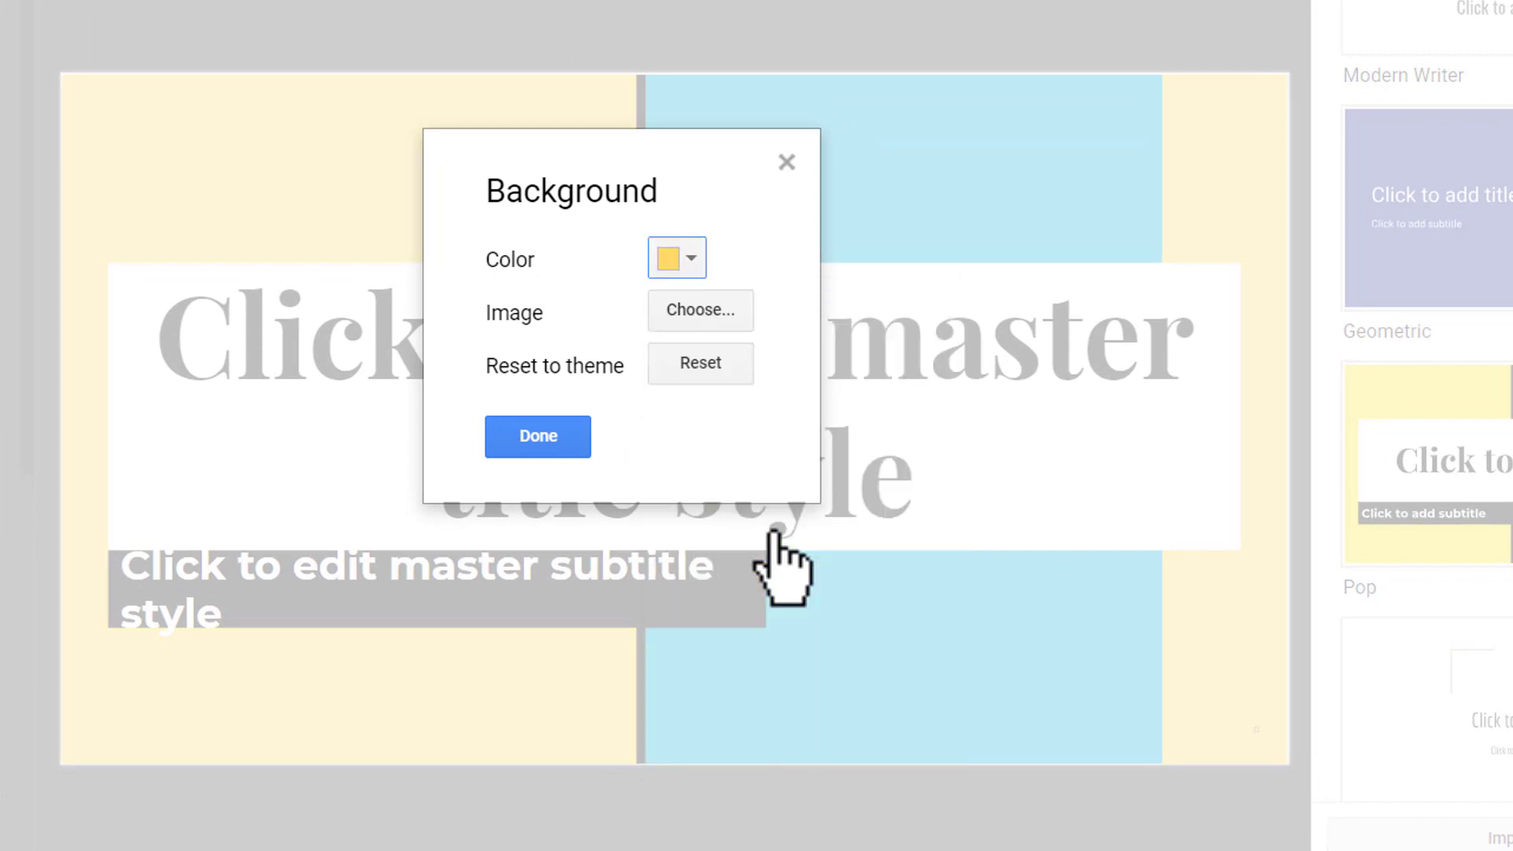
left_click(527, 436)
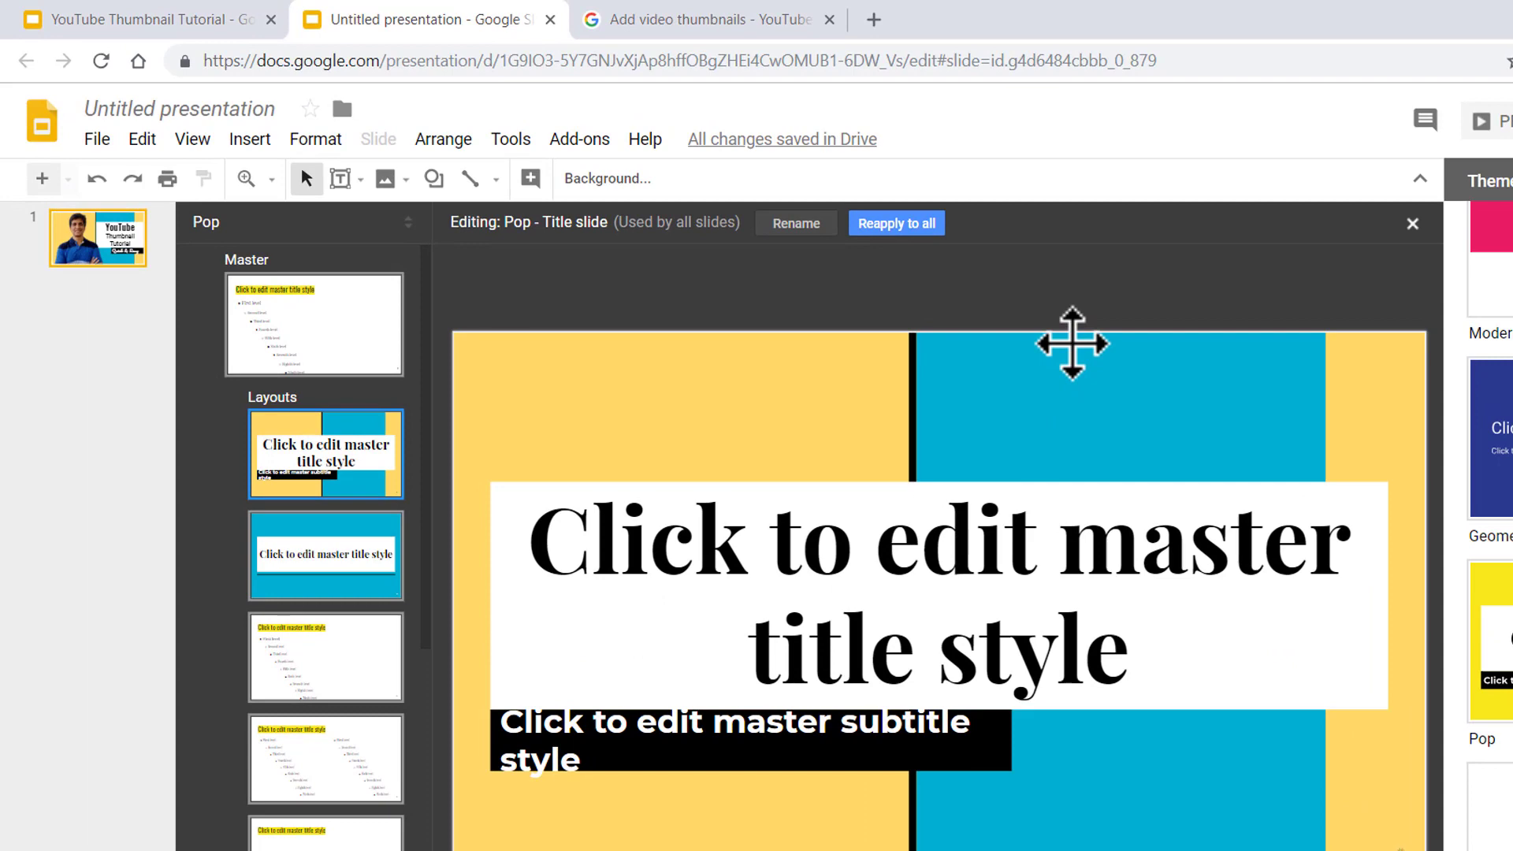
Recolour the master's blue title rectangle to dark yellow 3 and exit the master editor.
left_click(1072, 343)
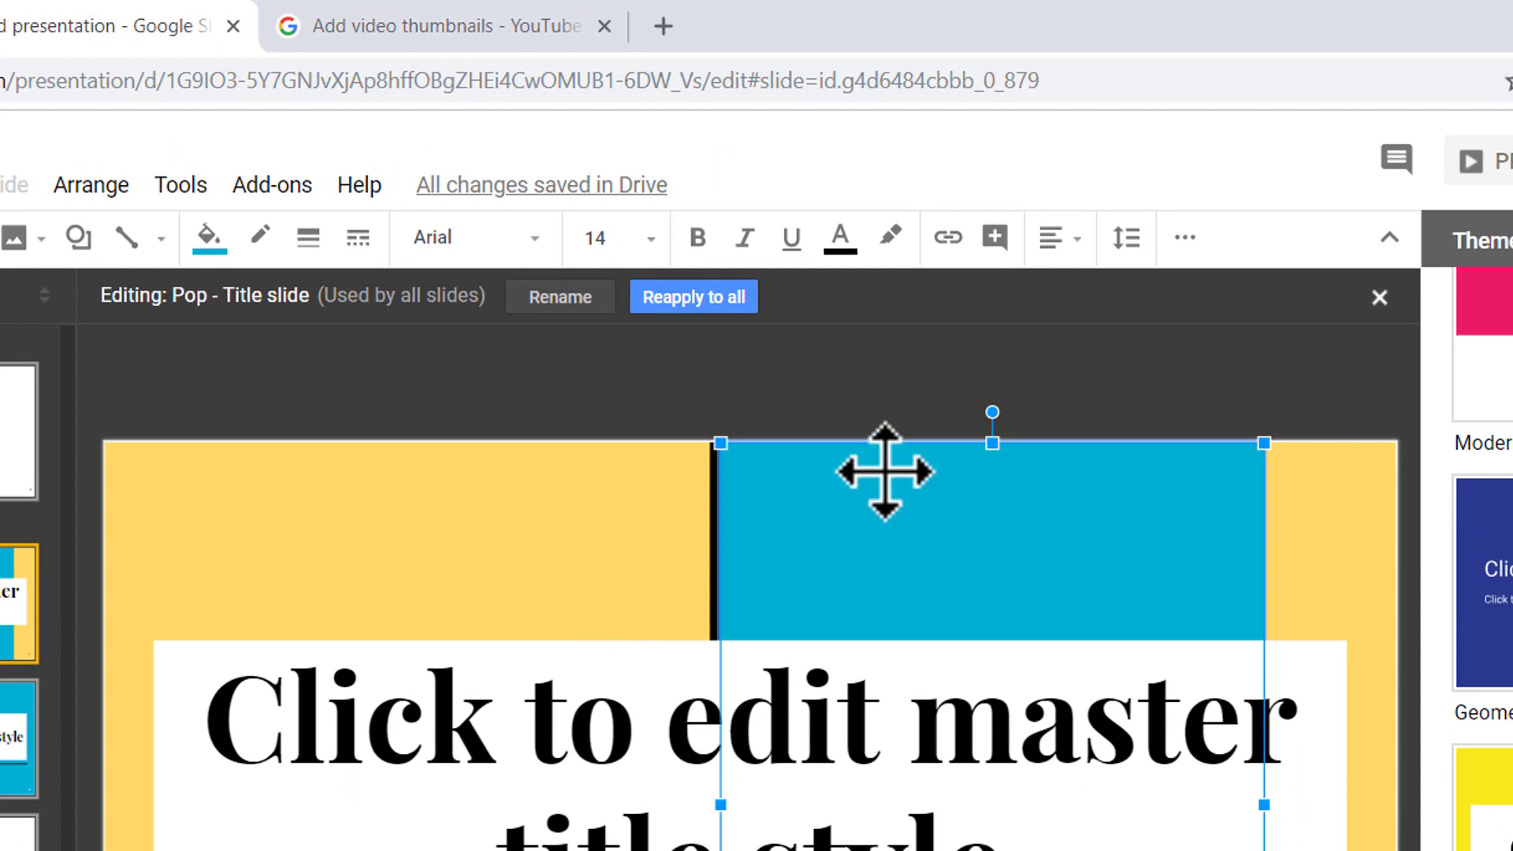
left_click(220, 249)
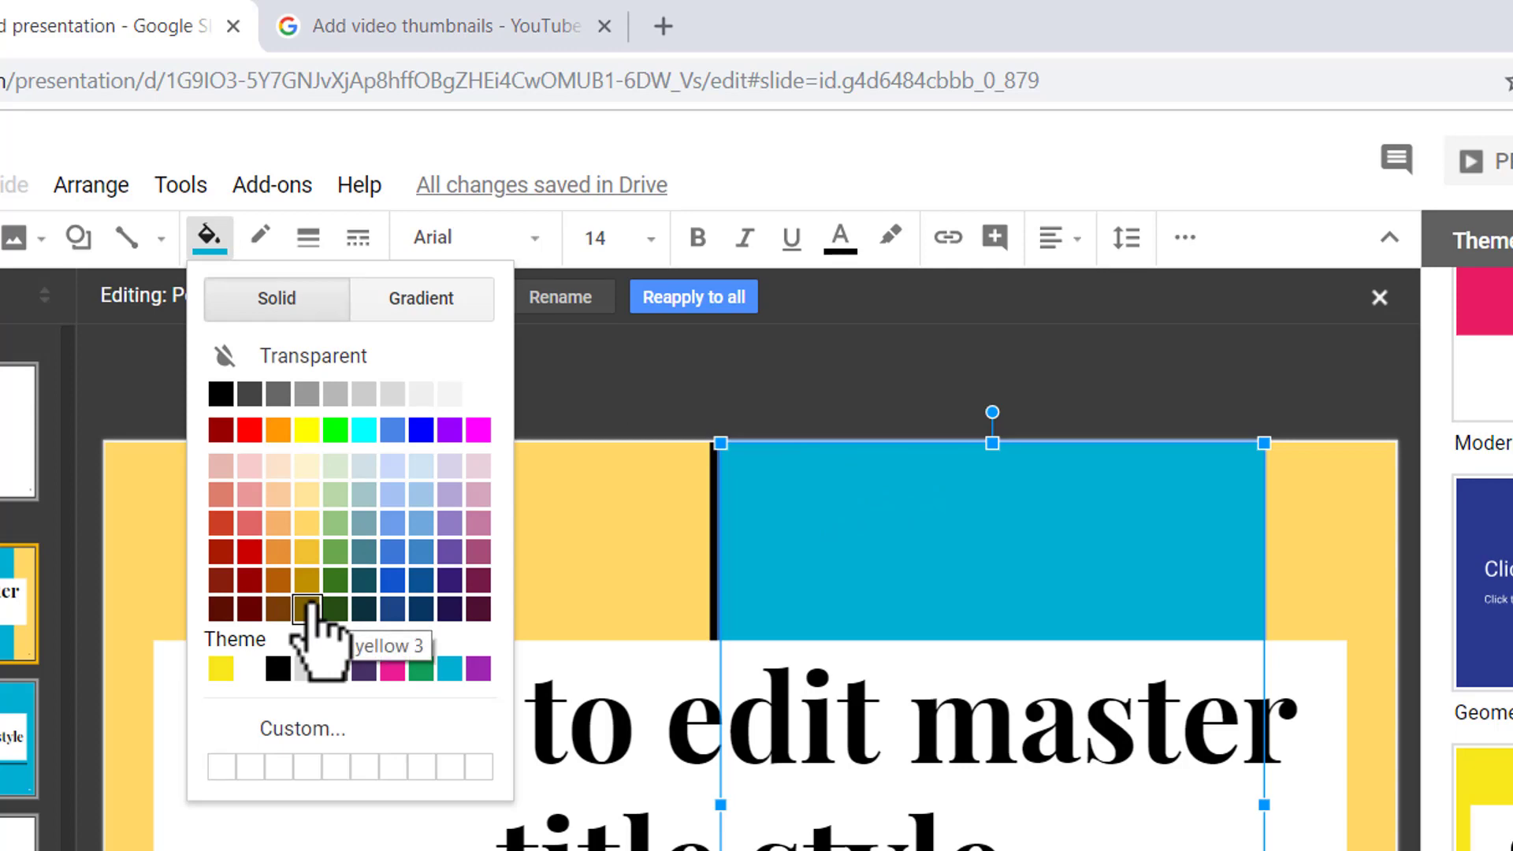
left_click(309, 607)
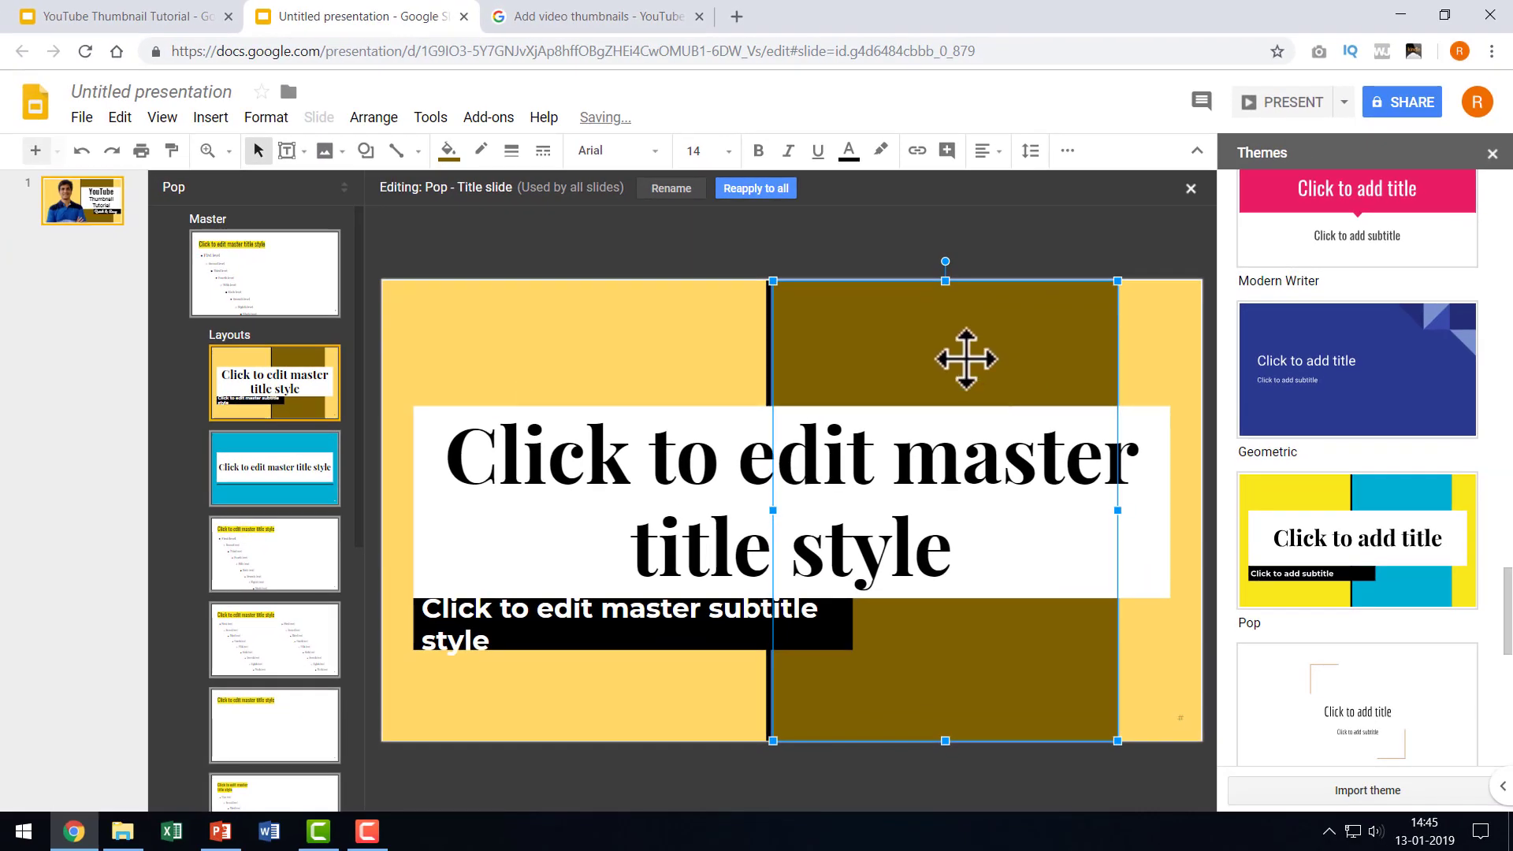
left_click(1192, 189)
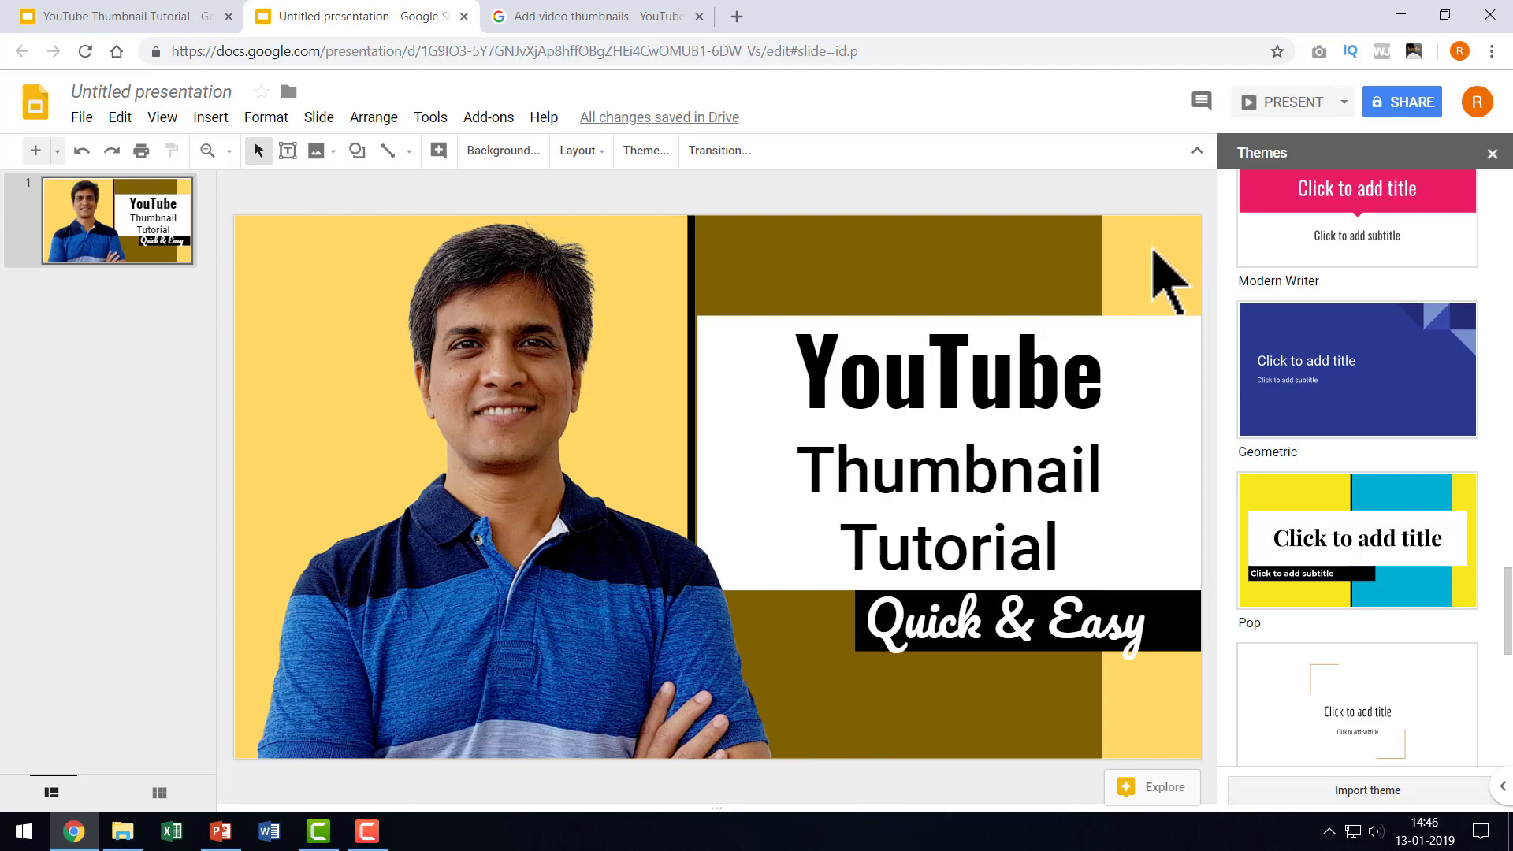
In the master, stretch the dark-yellow title rectangle to the slide's right edge.
left_click(162, 118)
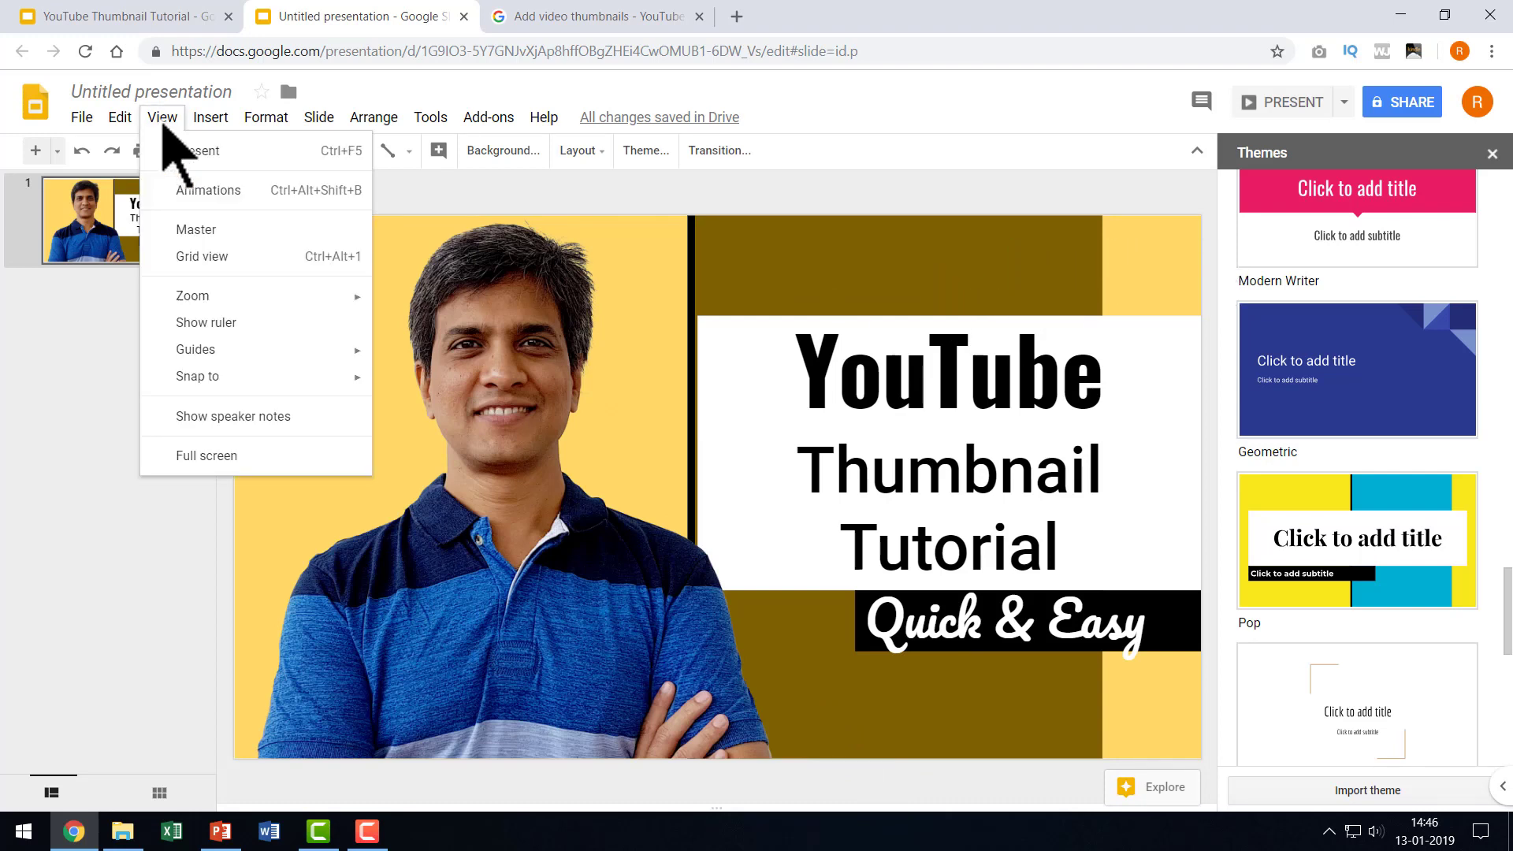
left_click(201, 230)
left_click(1007, 298)
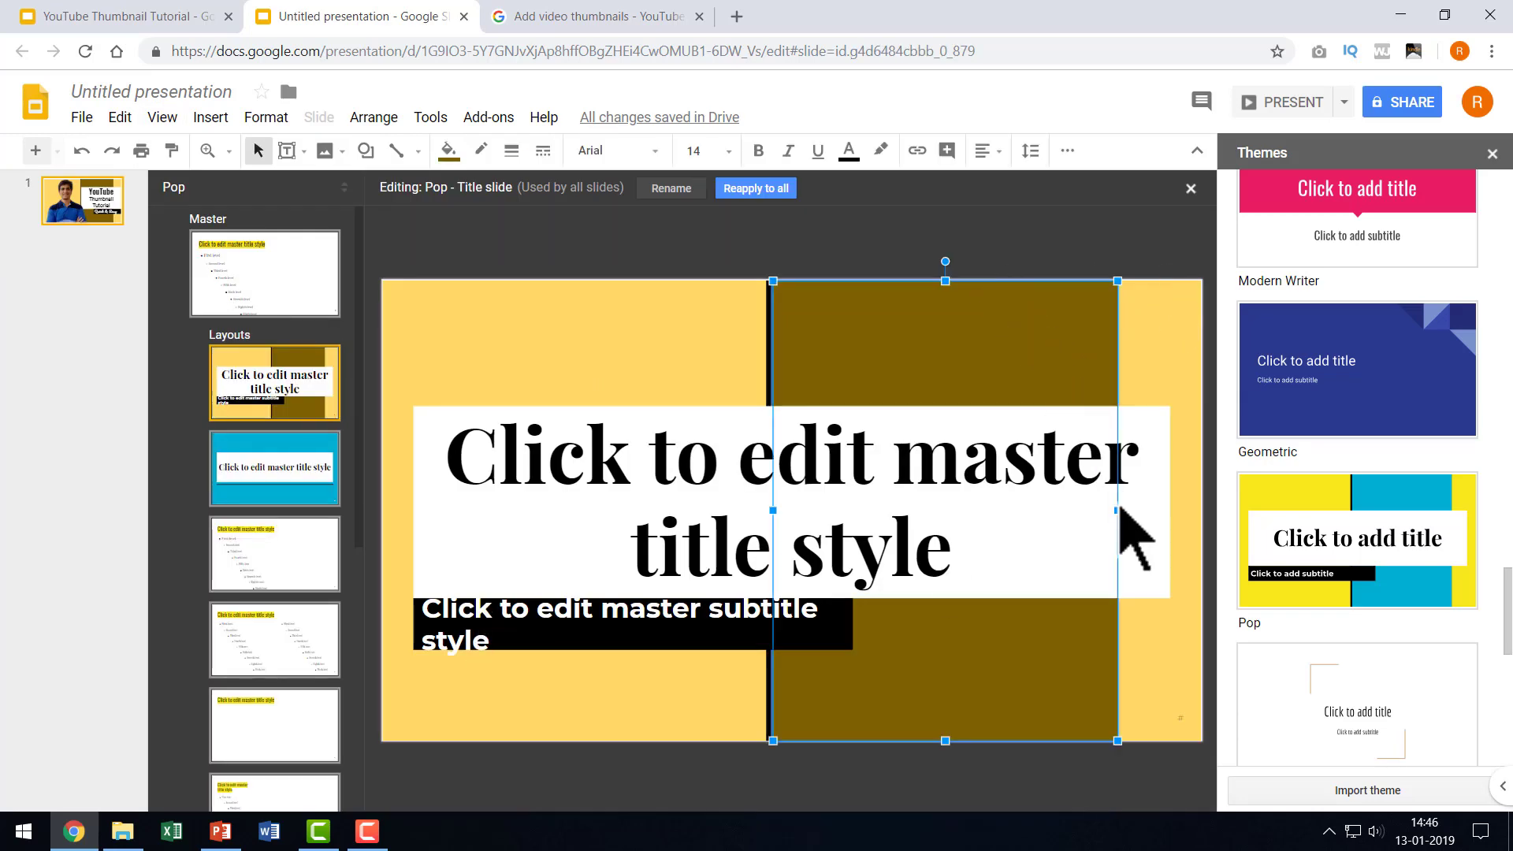
left_click_drag(1118, 510, 1202, 513)
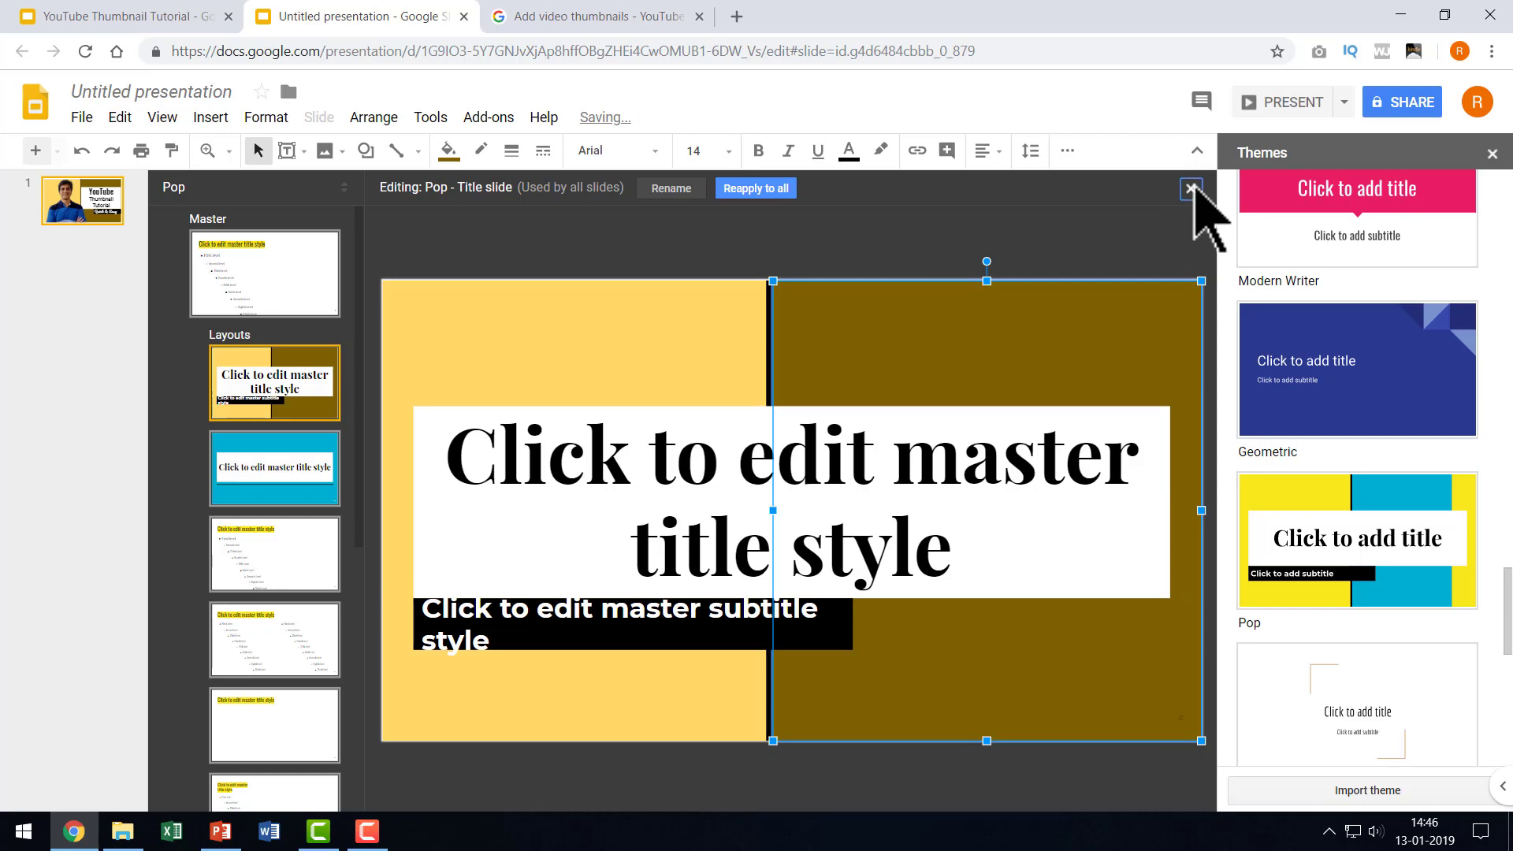
left_click(1192, 190)
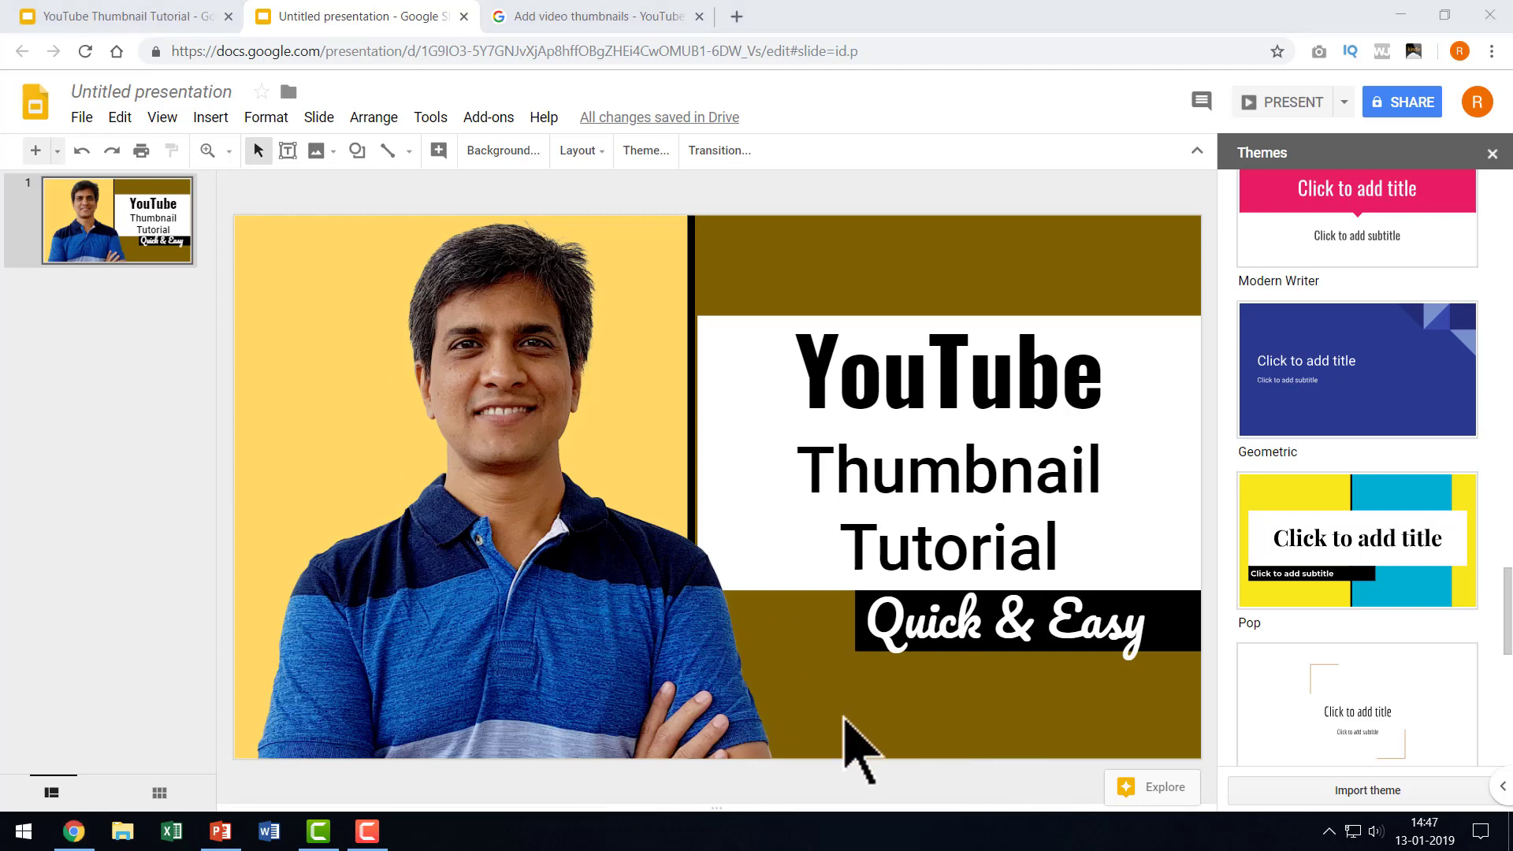
Download the slide as a PNG image and open it in Photos from its folder.
left_click(82, 117)
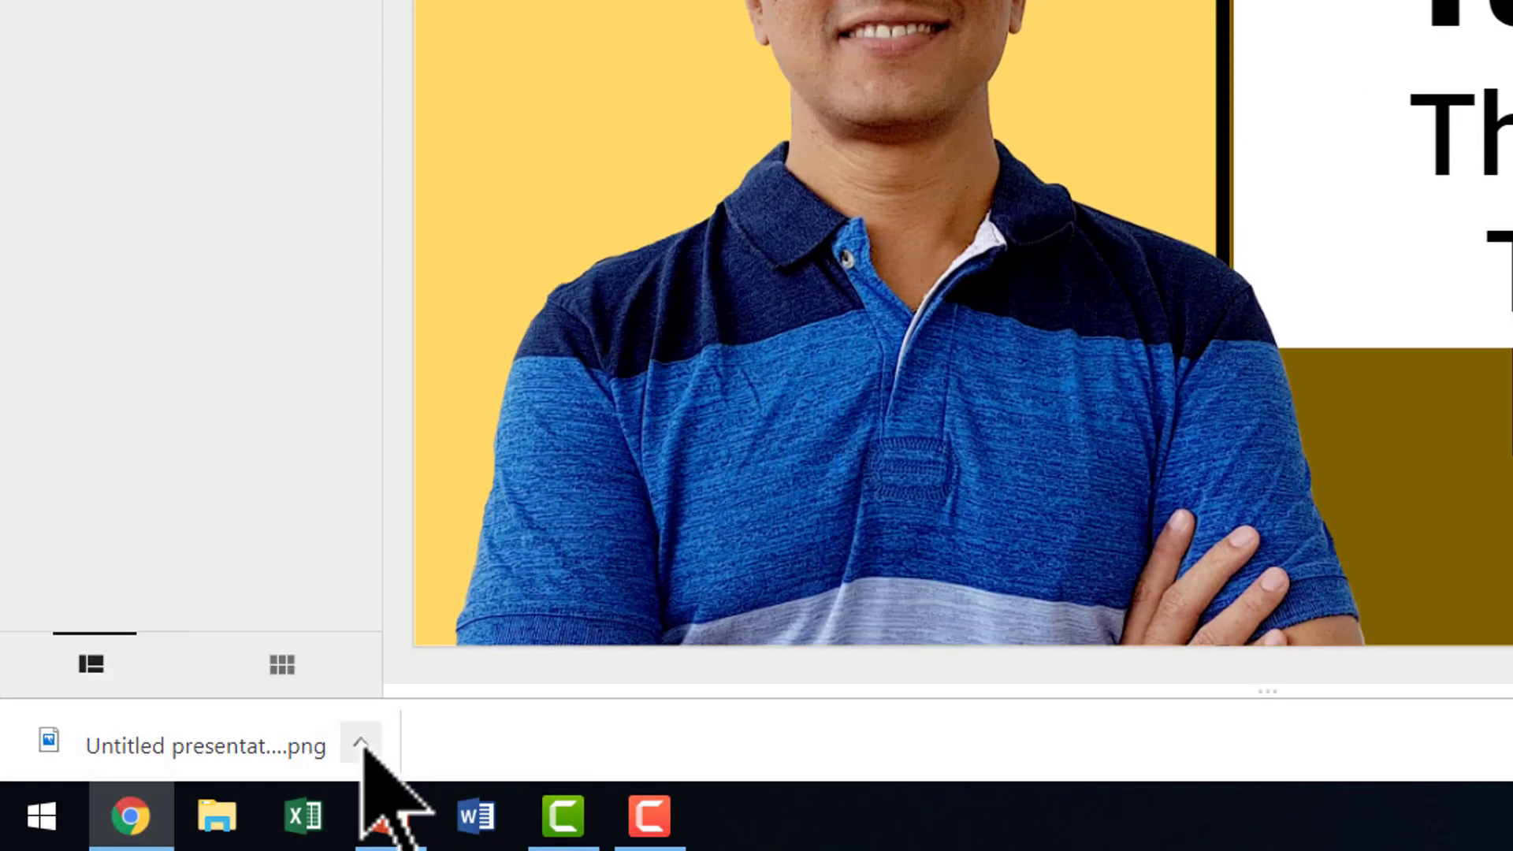
left_click(360, 743)
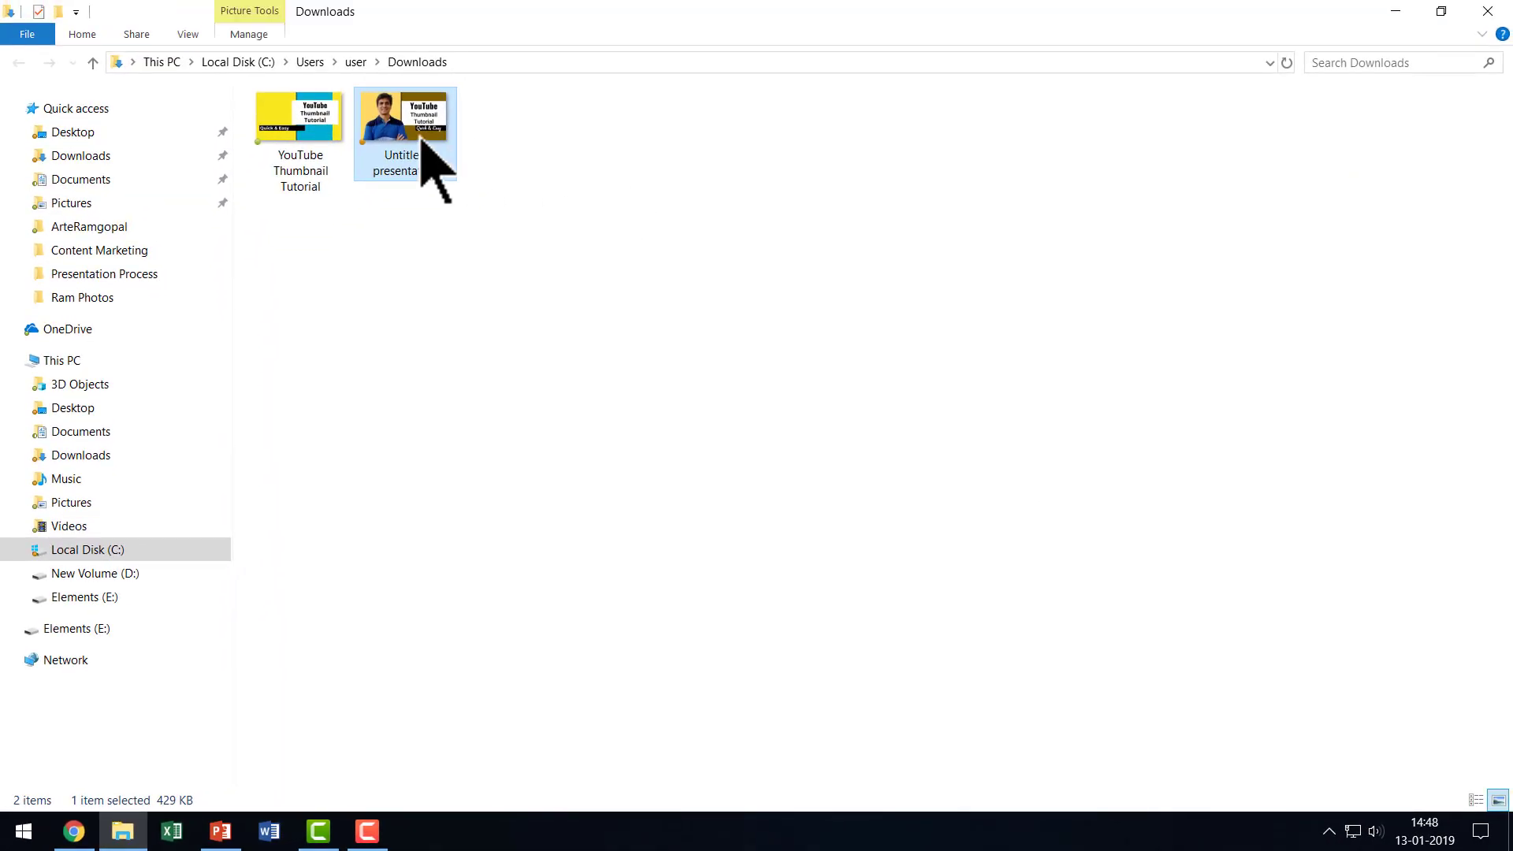
double_click(437, 154)
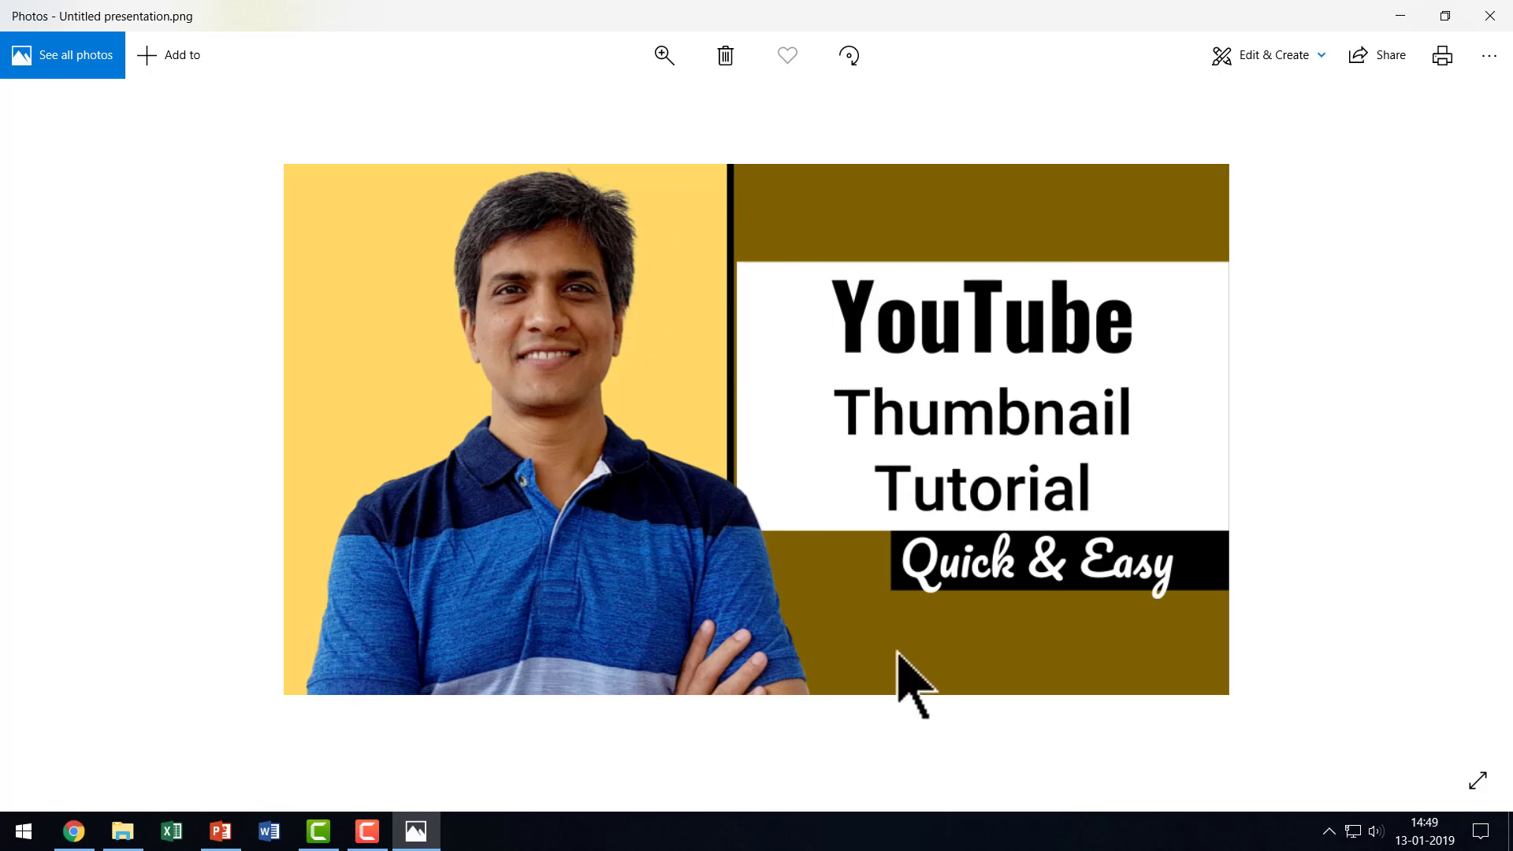
key("alt+F4")
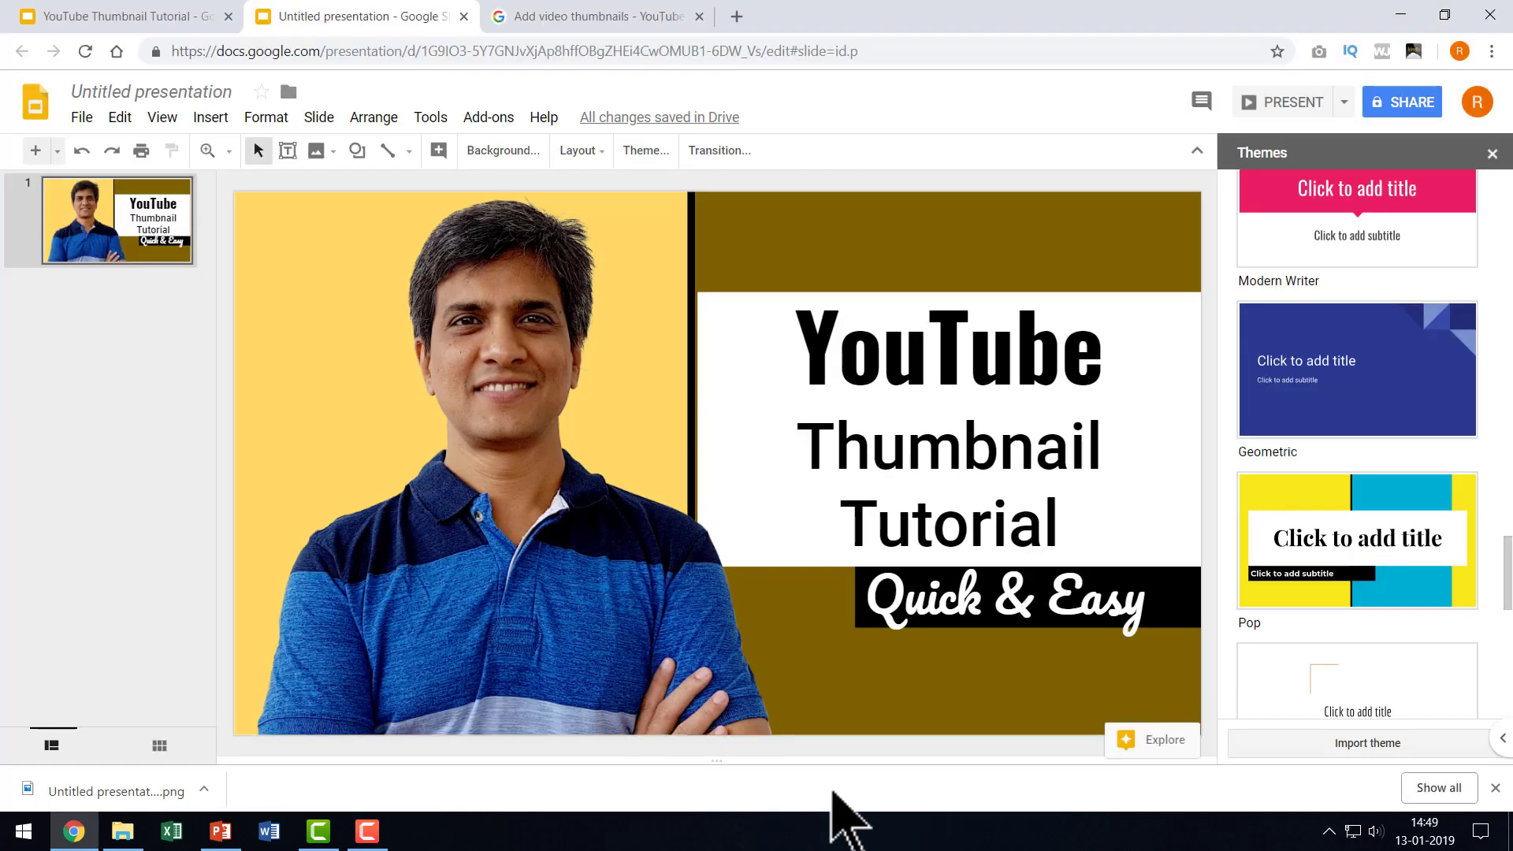